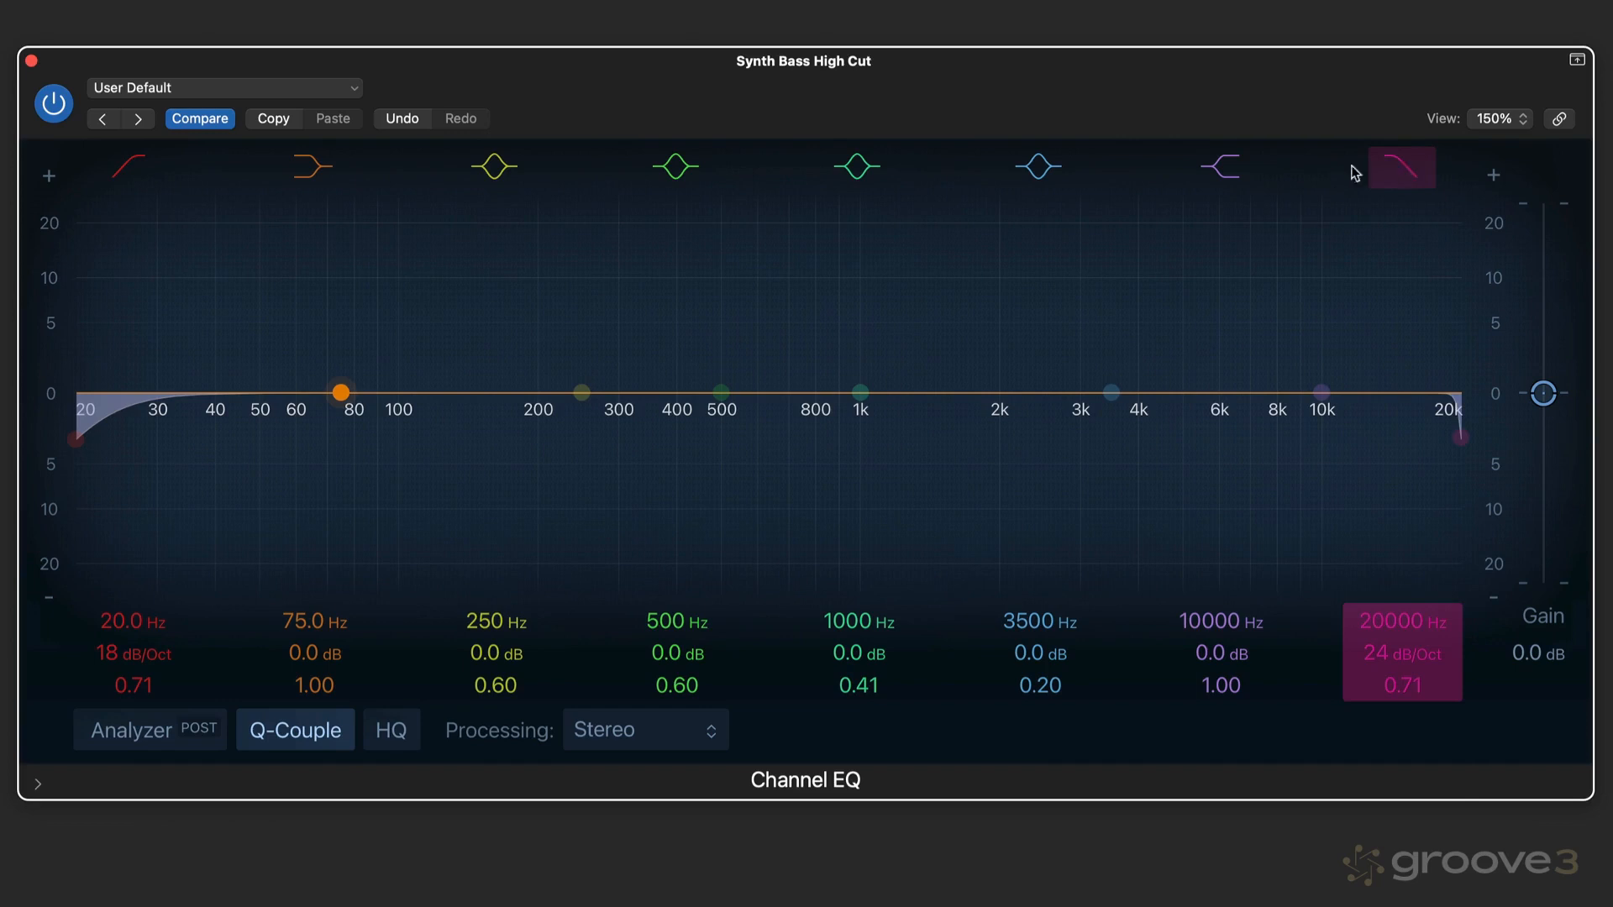
- Switch off the high-cut band and boost the 500 Hz band by about 7.3 dB
{"action": "left_click", "coordinate": [1221, 171]}
{"action": "left_click", "coordinate": [1217, 170]}
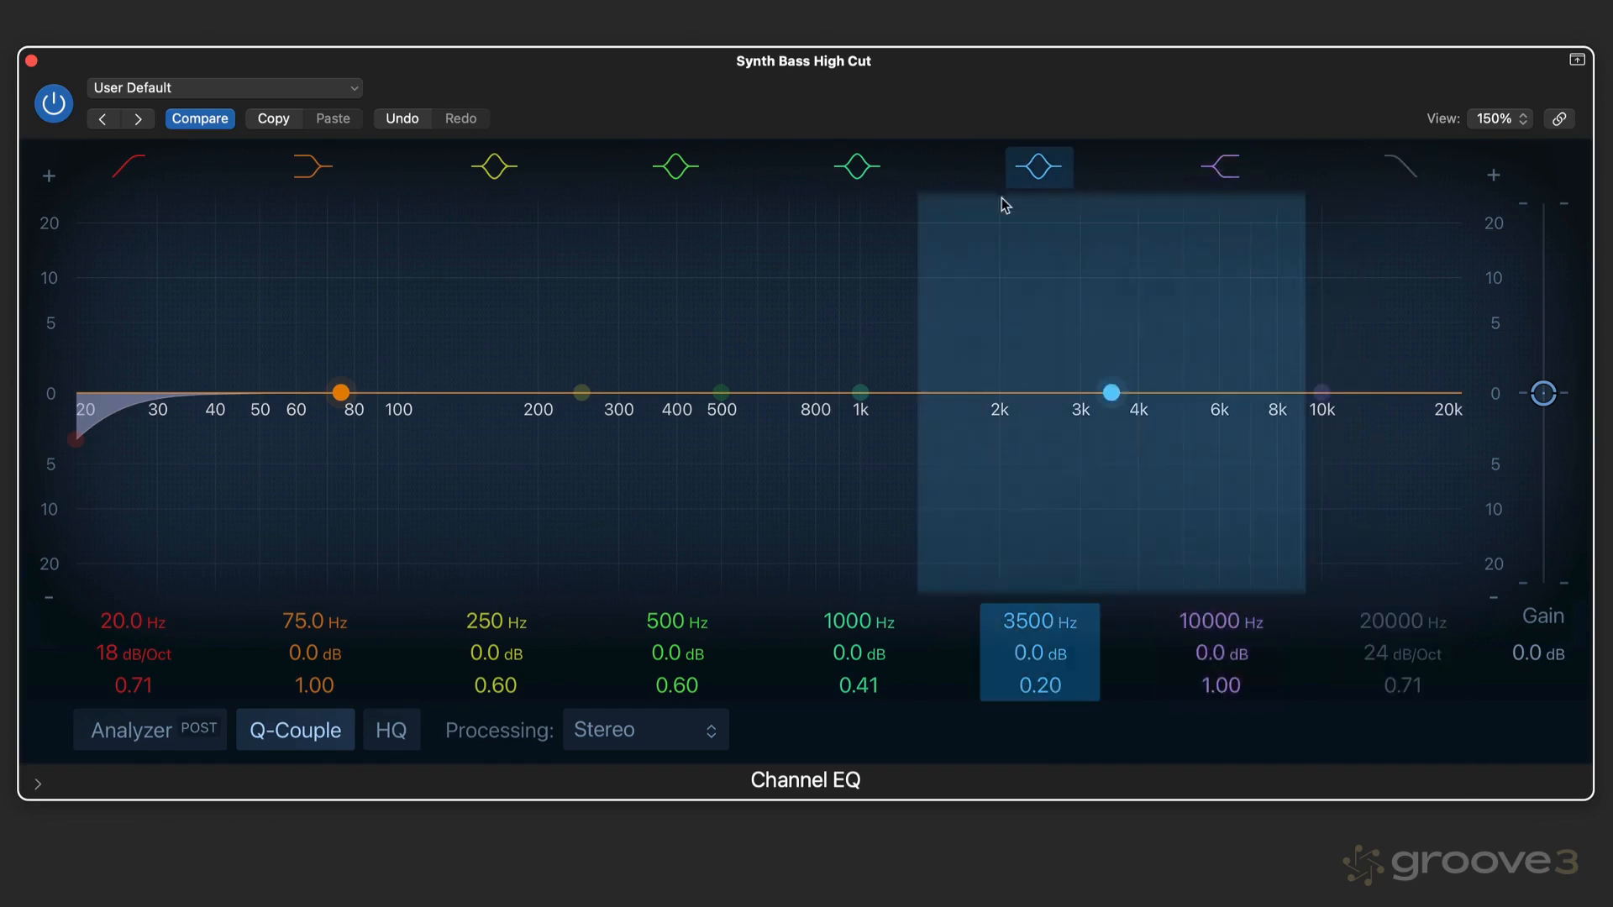
{"action": "mouse_move", "coordinate": [716, 392]}
{"action": "left_mouse_down"}
{"action": "mouse_move", "coordinate": [724, 347]}
{"action": "mouse_move", "coordinate": [723, 391]}
{"action": "left_mouse_up"}
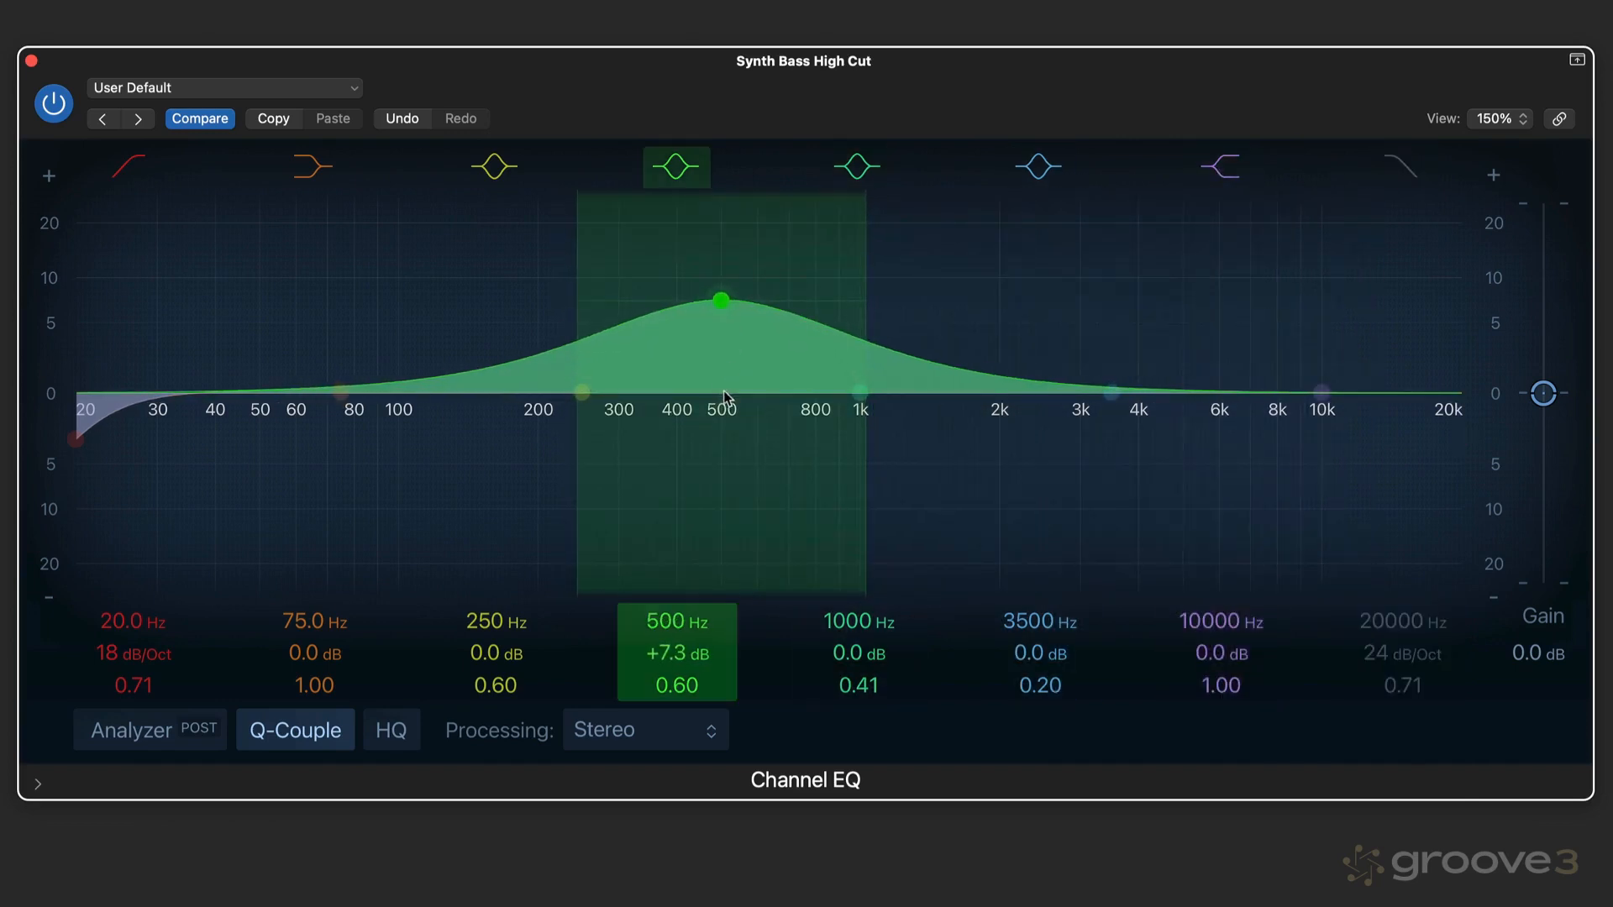
- Bypass and re-enable the boosted 500 Hz band, and reset the band to its defaults of 250 Hz and 0 dB
{"action": "left_click", "coordinate": [678, 167]}
{"action": "left_click", "coordinate": [677, 167]}
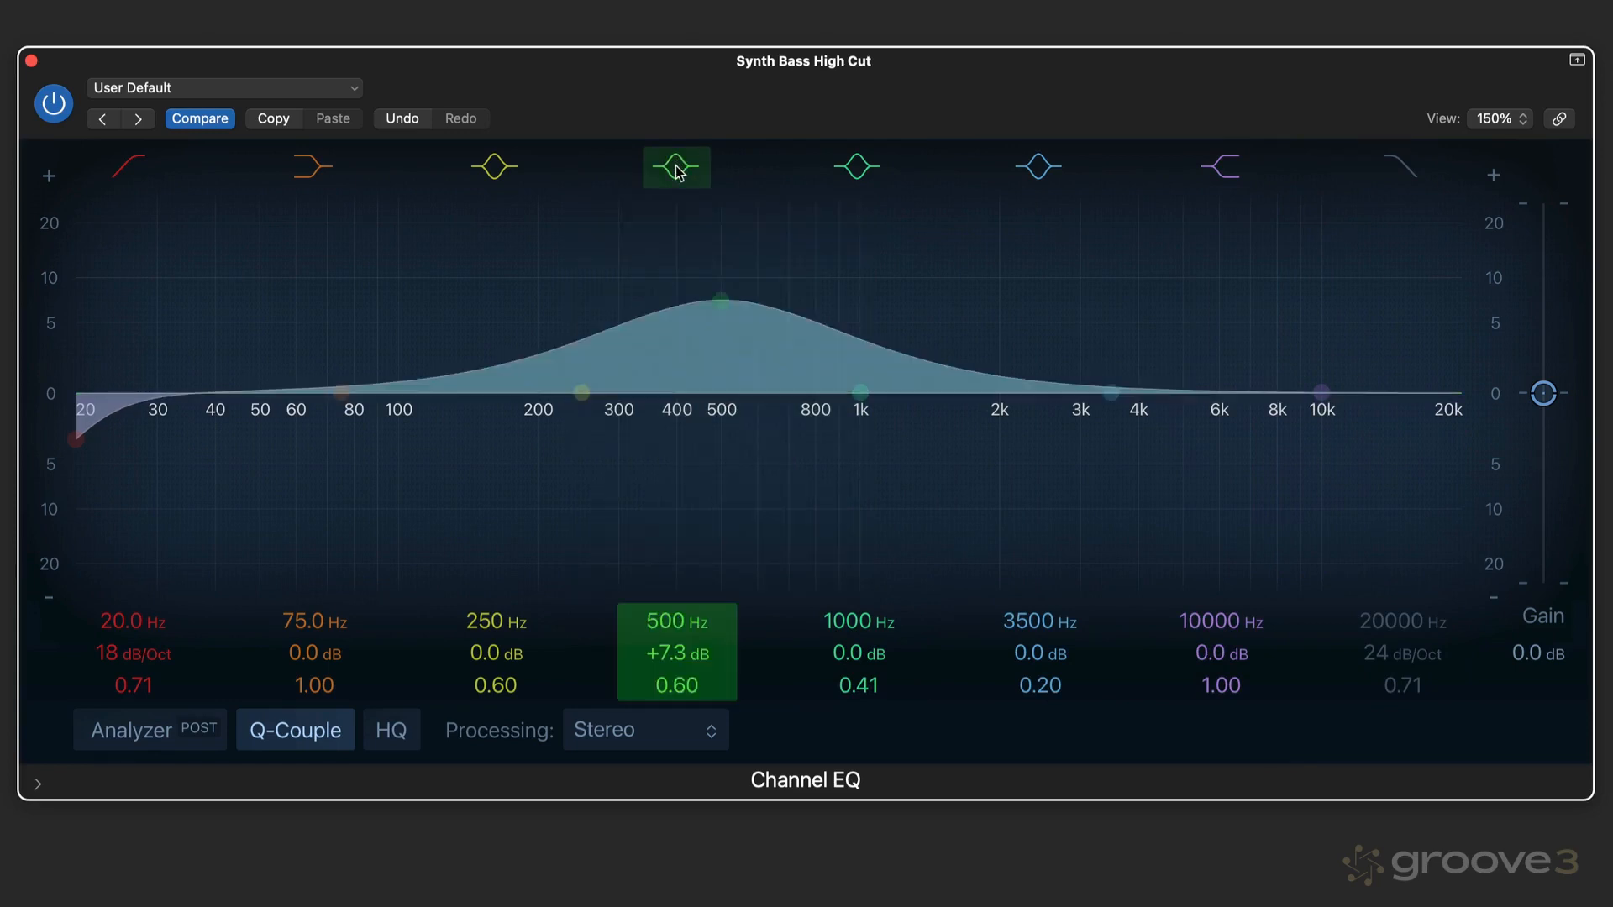
{"action": "left_click", "coordinate": [680, 172]}
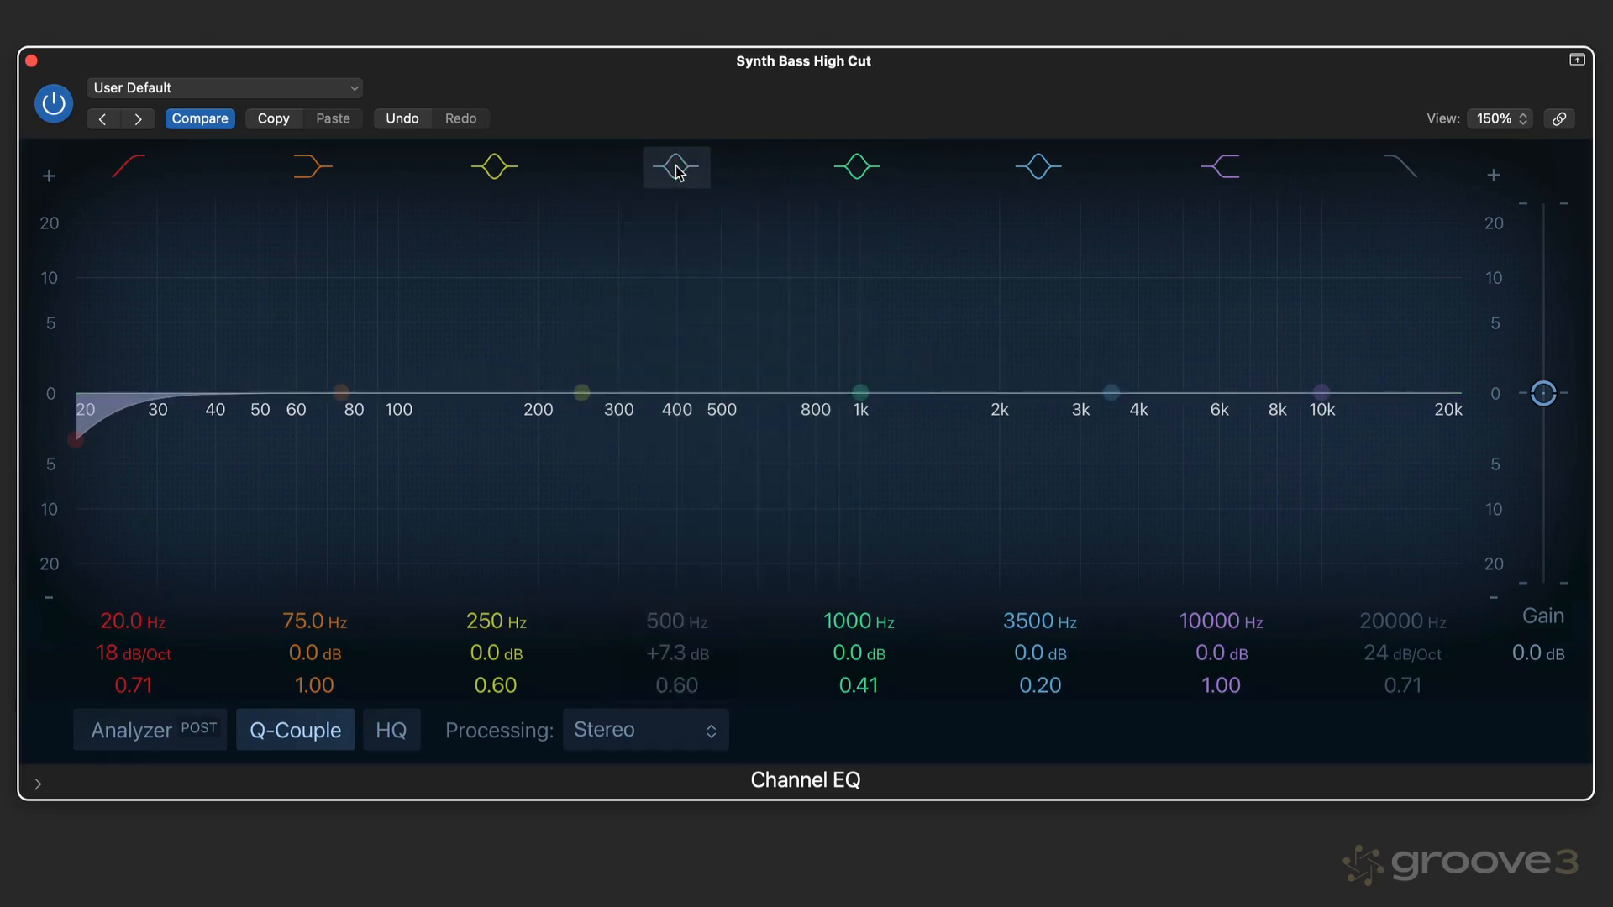
{"action": "left_click", "coordinate": [680, 172]}
{"action": "left_click", "coordinate": [679, 172]}
{"action": "left_click", "coordinate": [679, 172]}
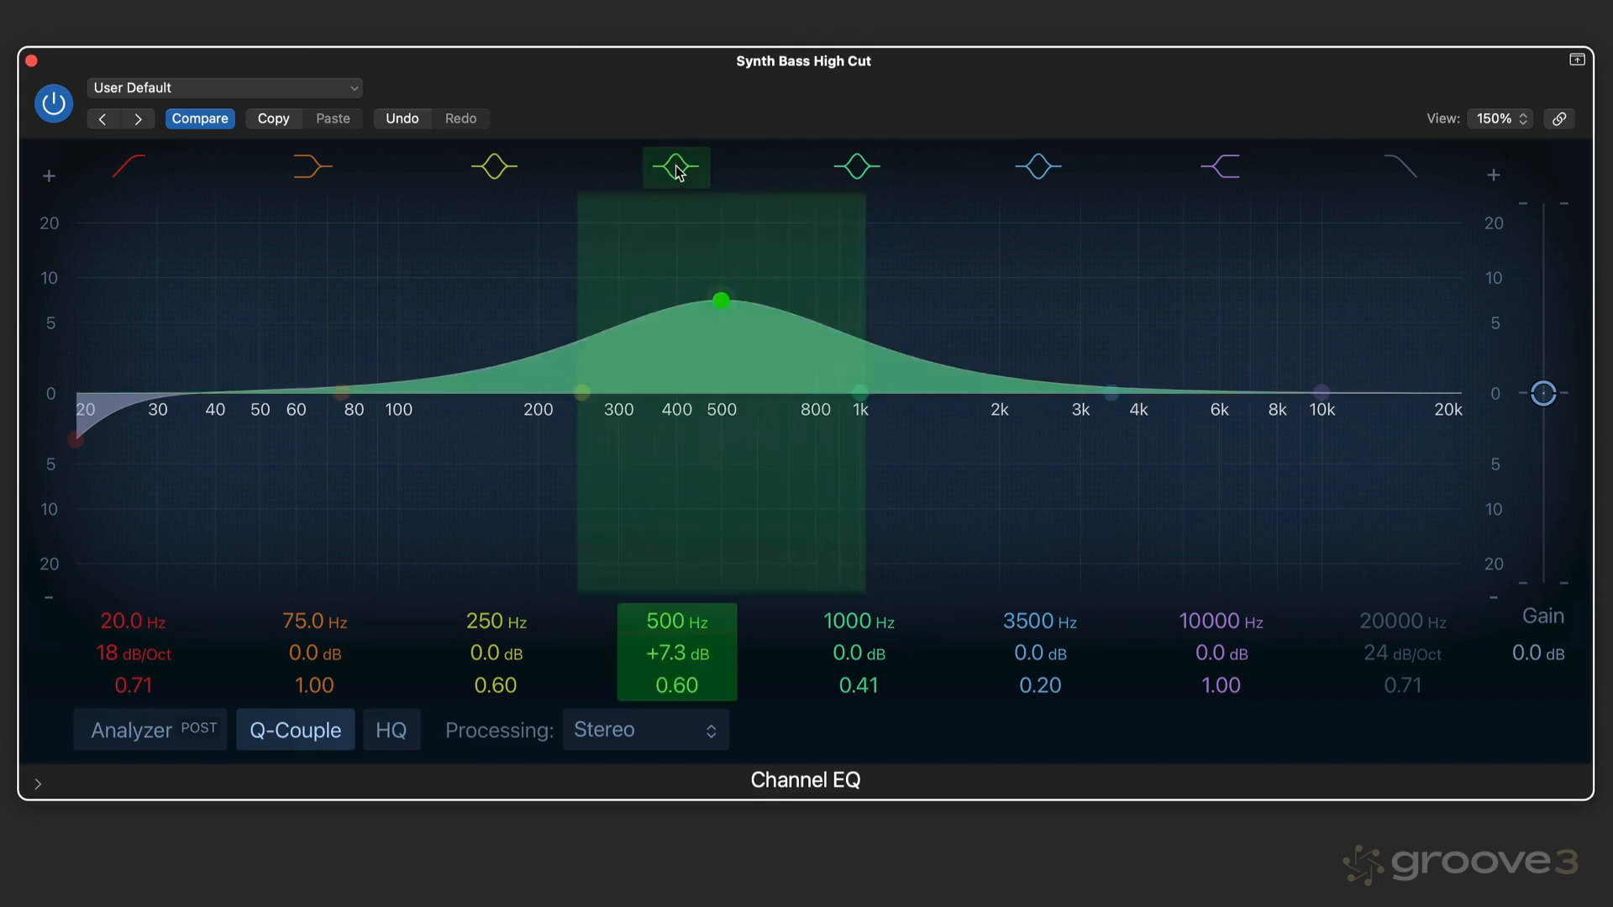
{"action": "left_click", "coordinate": [720, 304], "text": "alt"}
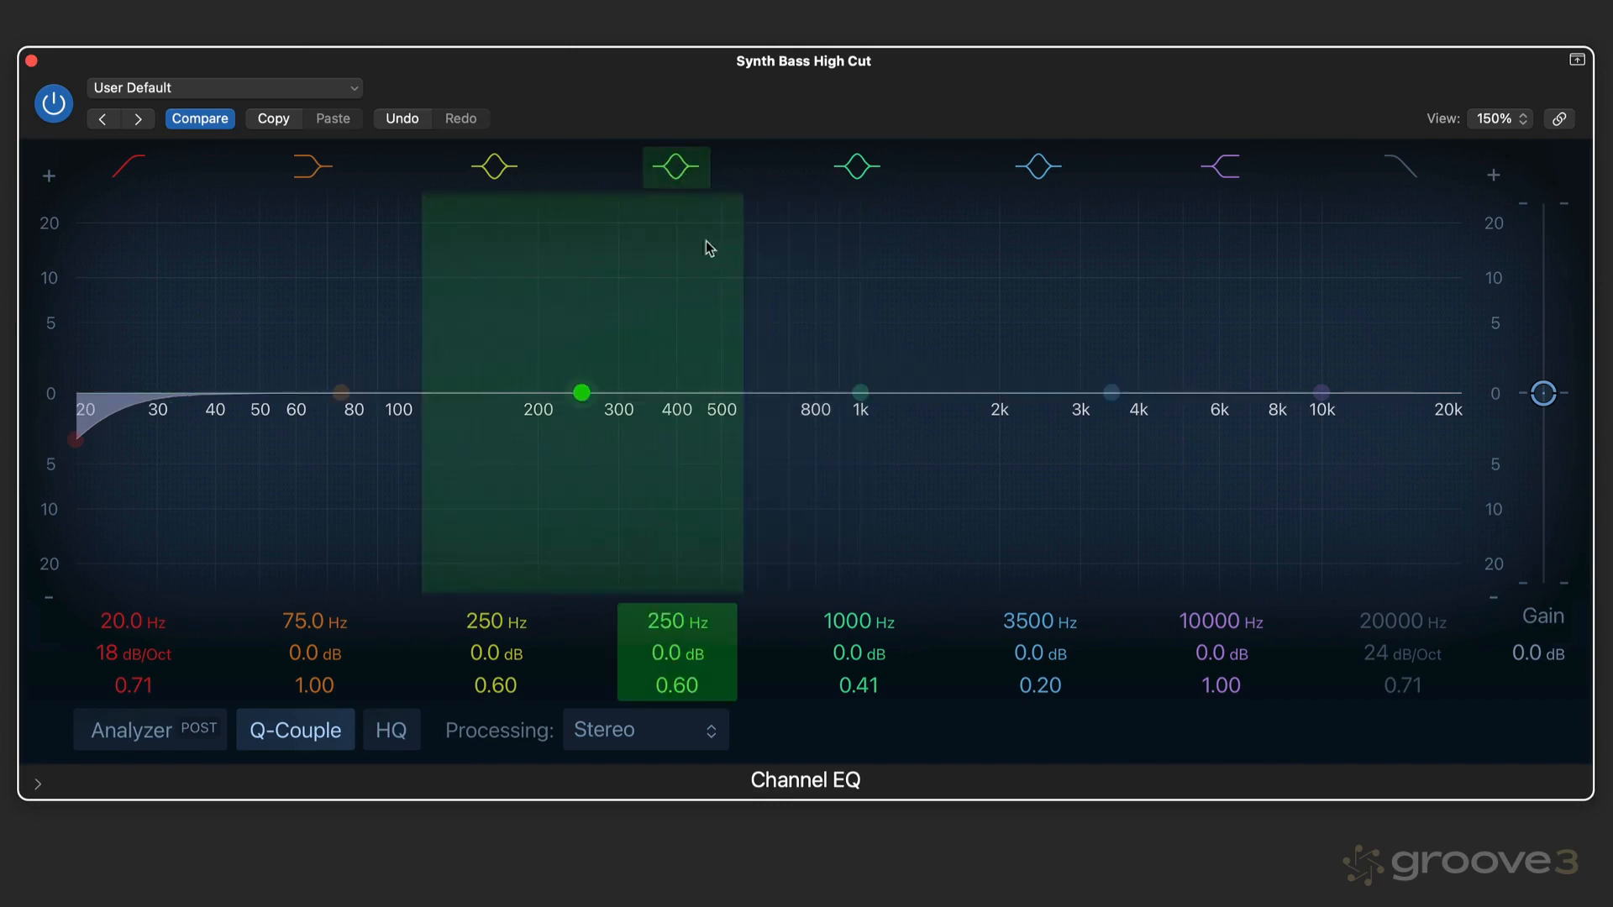
- Shift the 1000 Hz band to about 730 Hz and +9.5 dB, and reset its parameters to 750 Hz, 0 dB and Q 0.60
{"action": "left_click_drag", "start_coordinate": [860, 393], "coordinate": [789, 345]}
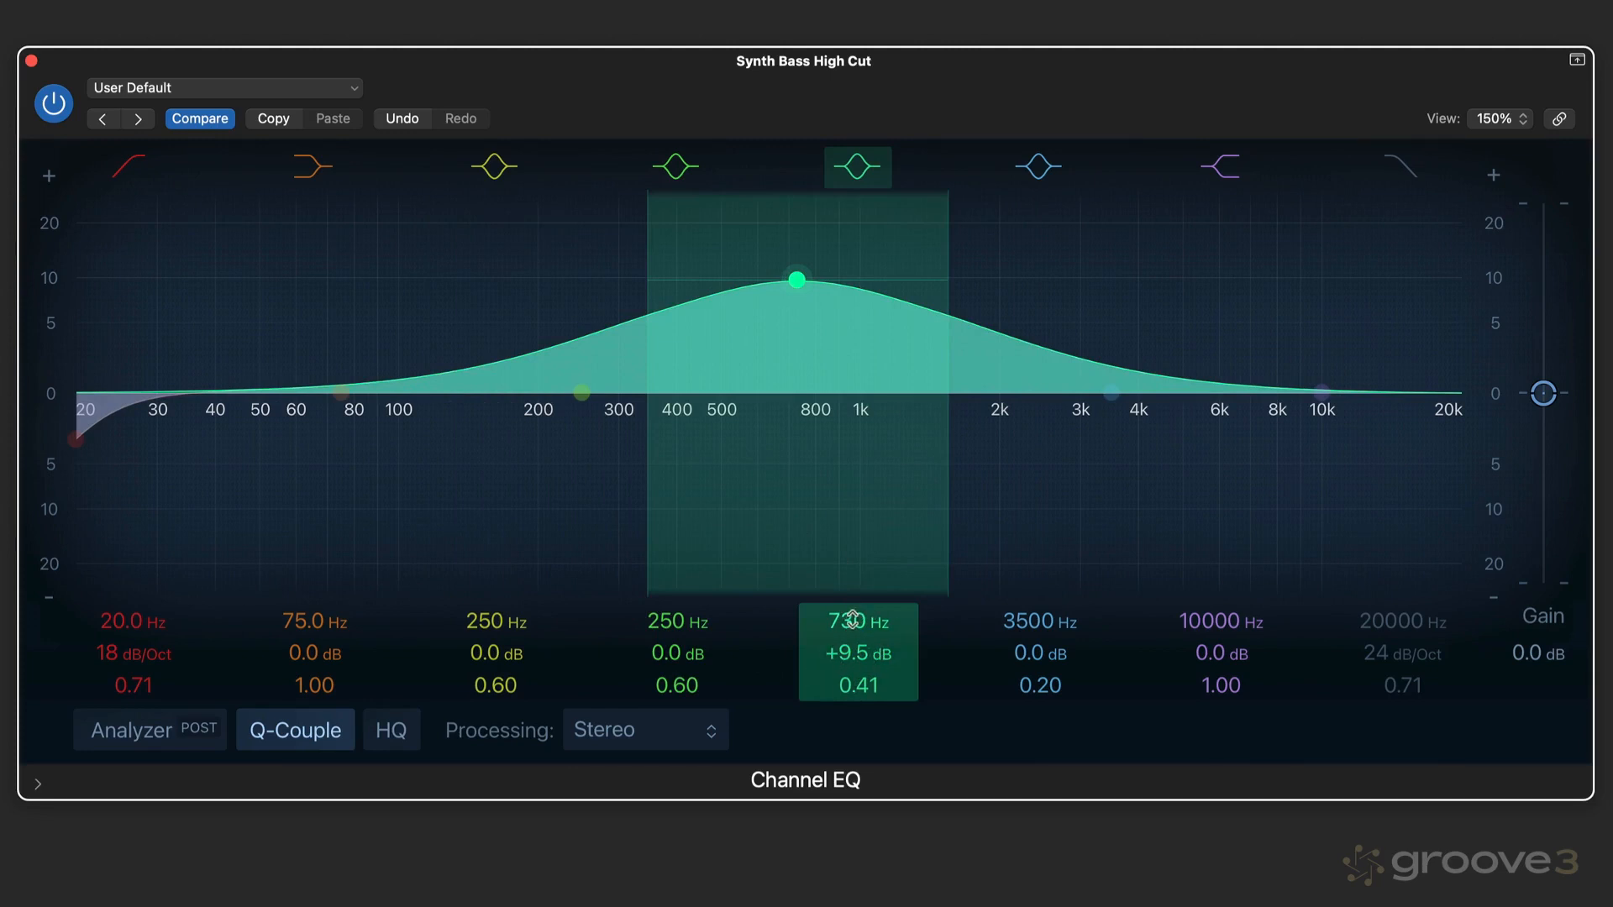
{"action": "left_click_drag", "start_coordinate": [853, 623], "coordinate": [853, 619]}
{"action": "left_click", "coordinate": [855, 653], "text": "alt"}
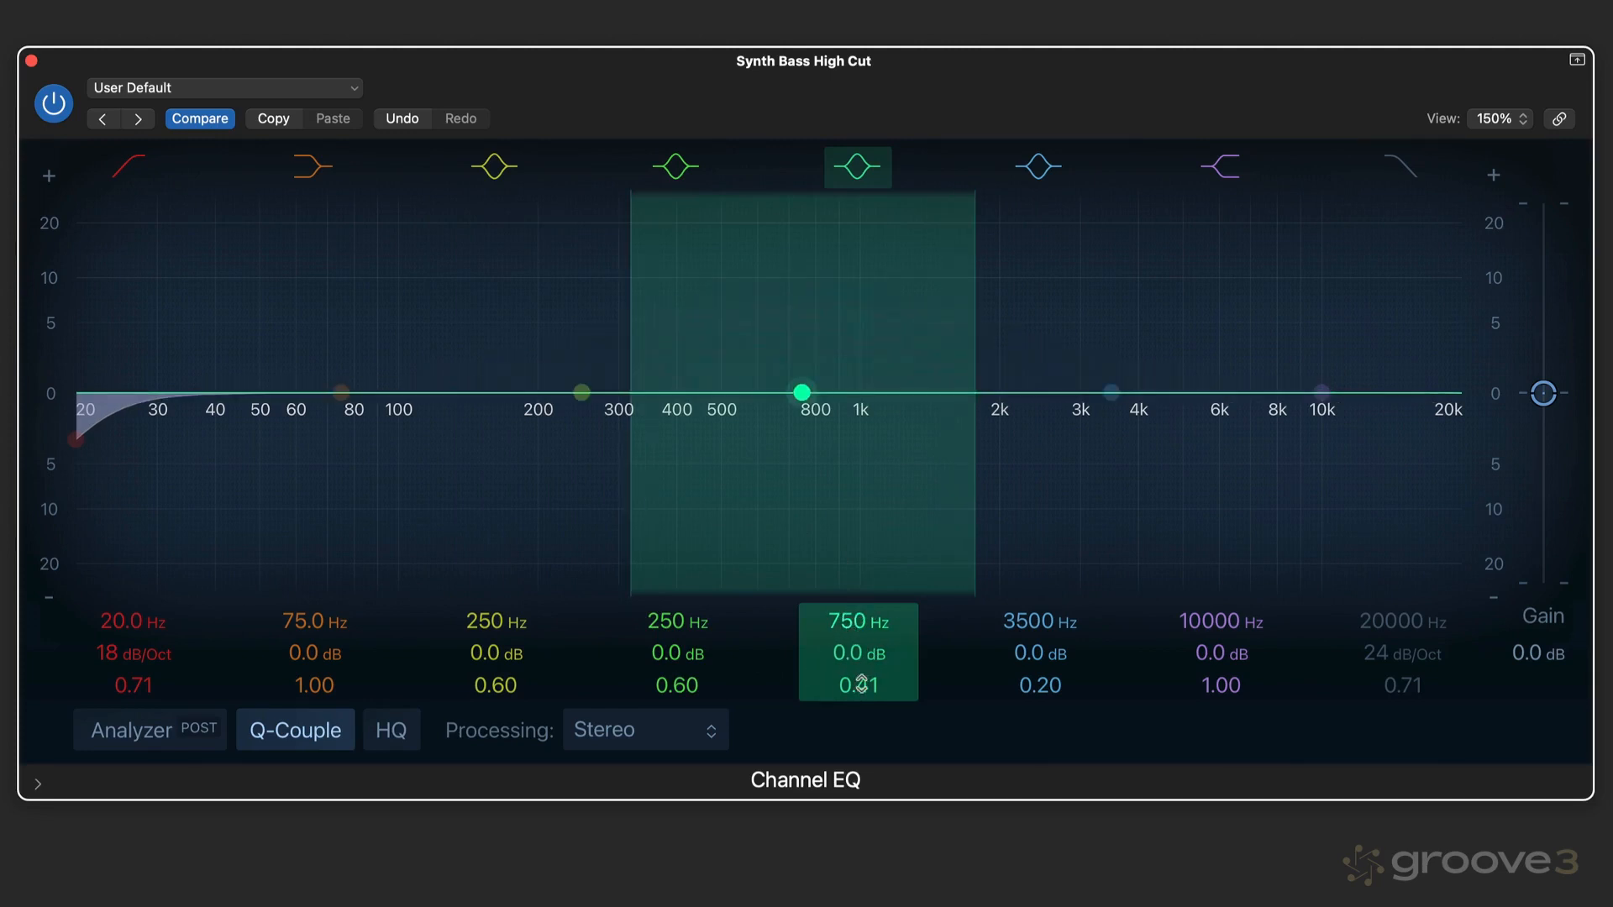
{"action": "left_click", "coordinate": [857, 686], "text": "alt"}
{"action": "left_click_drag", "start_coordinate": [802, 392], "coordinate": [811, 317]}
{"action": "key", "text": "super+z"}
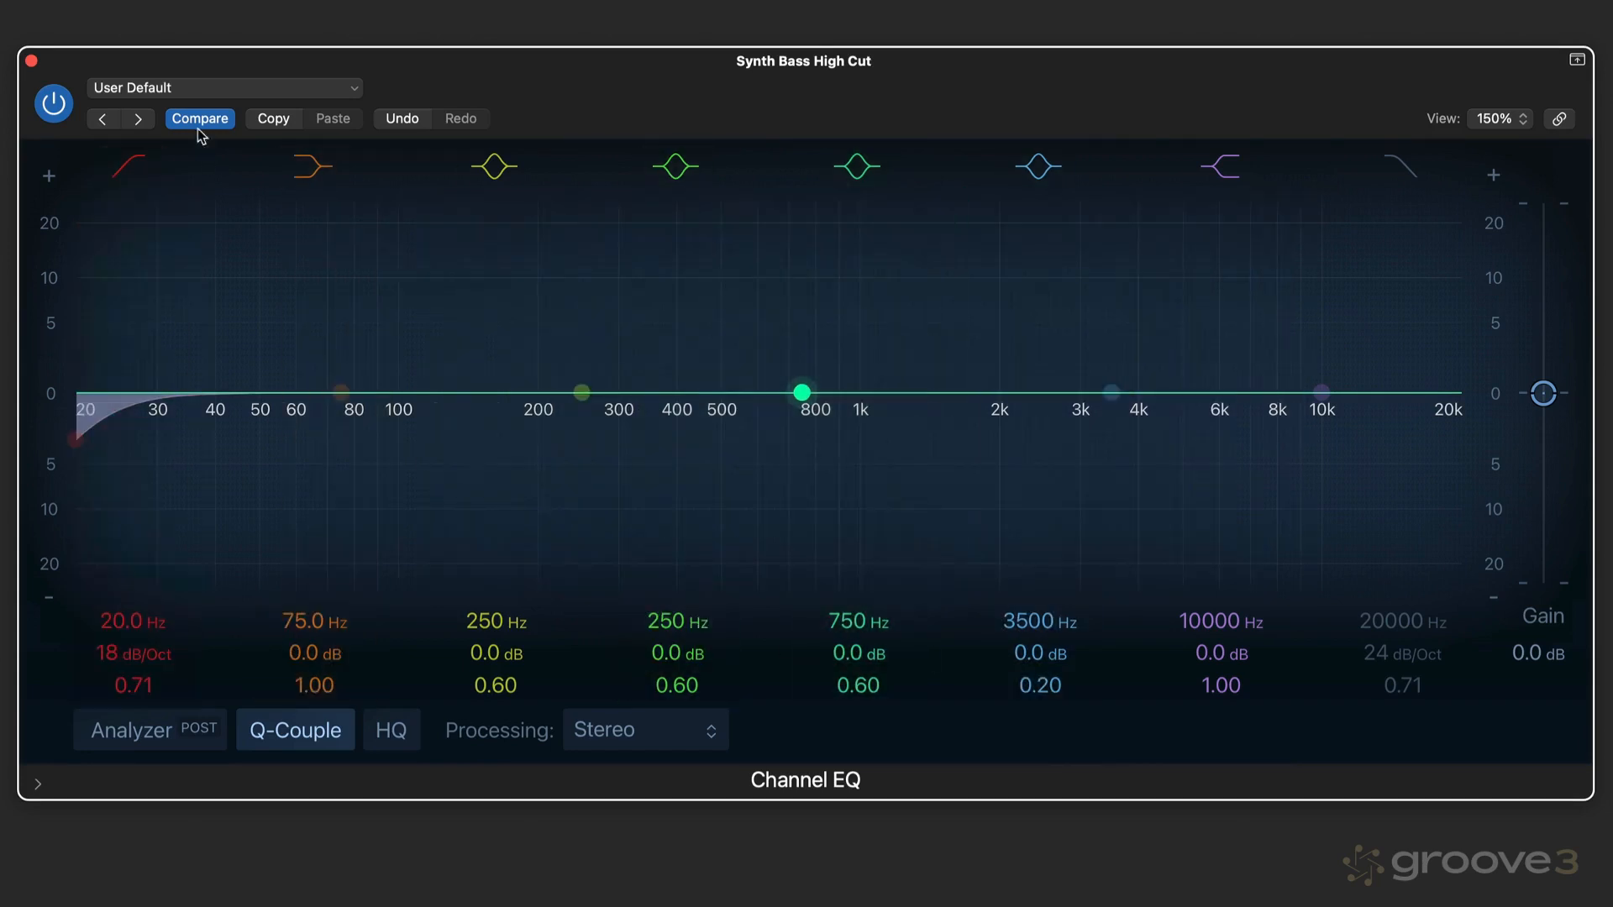
- Recall the plug-in's default EQ setting, and toggle the analyzer on and back off
{"action": "left_click", "coordinate": [217, 89]}
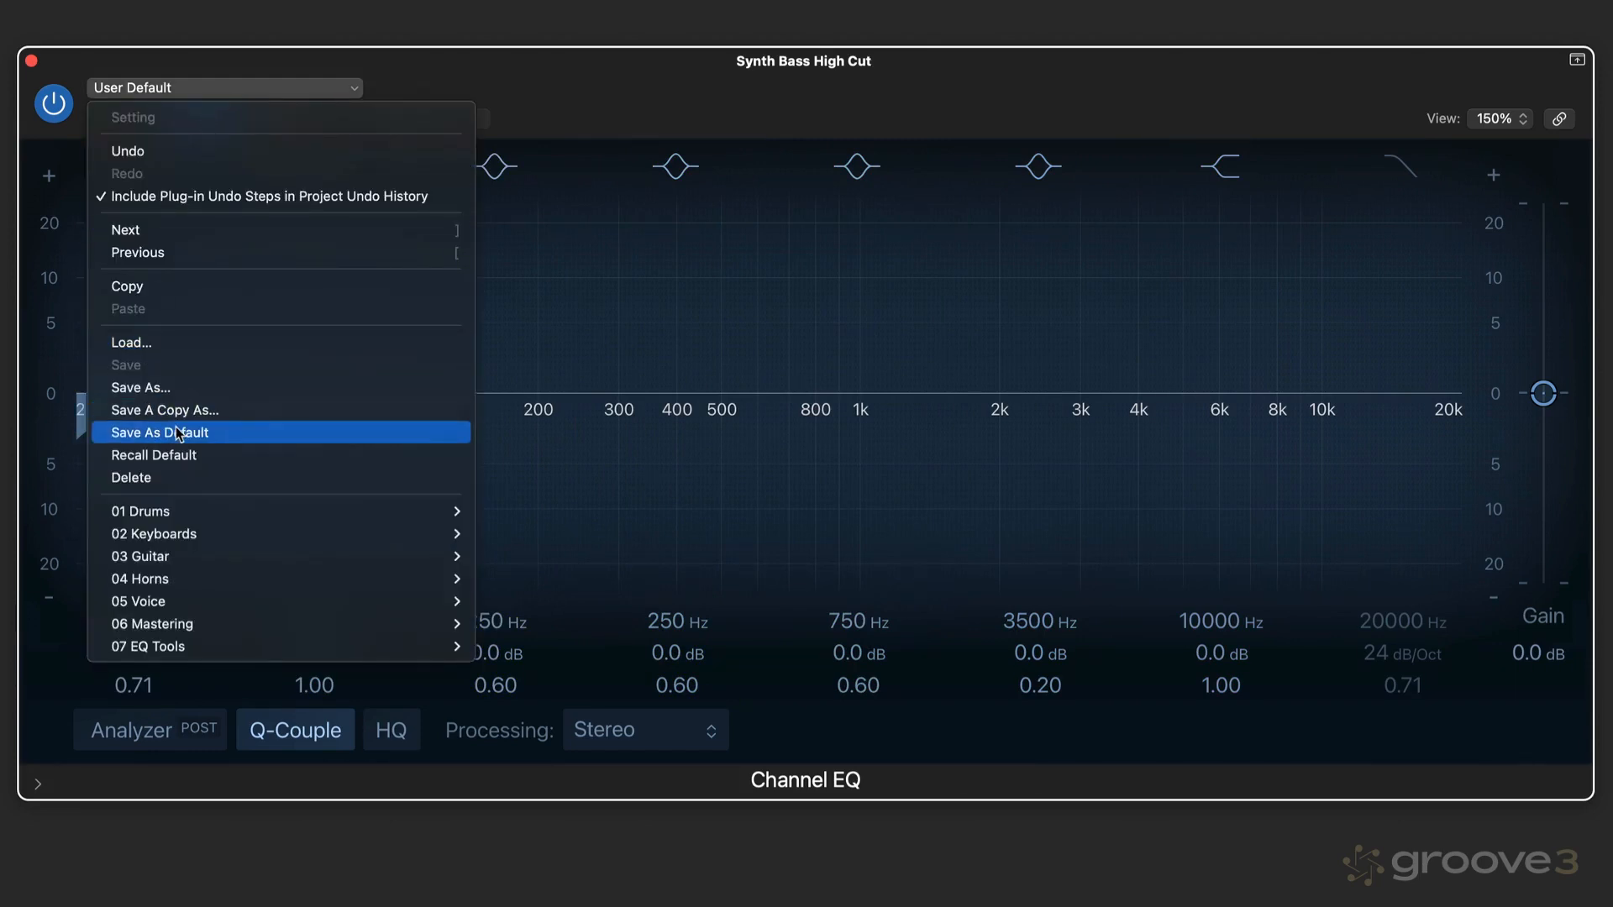
{"action": "left_click", "coordinate": [985, 350]}
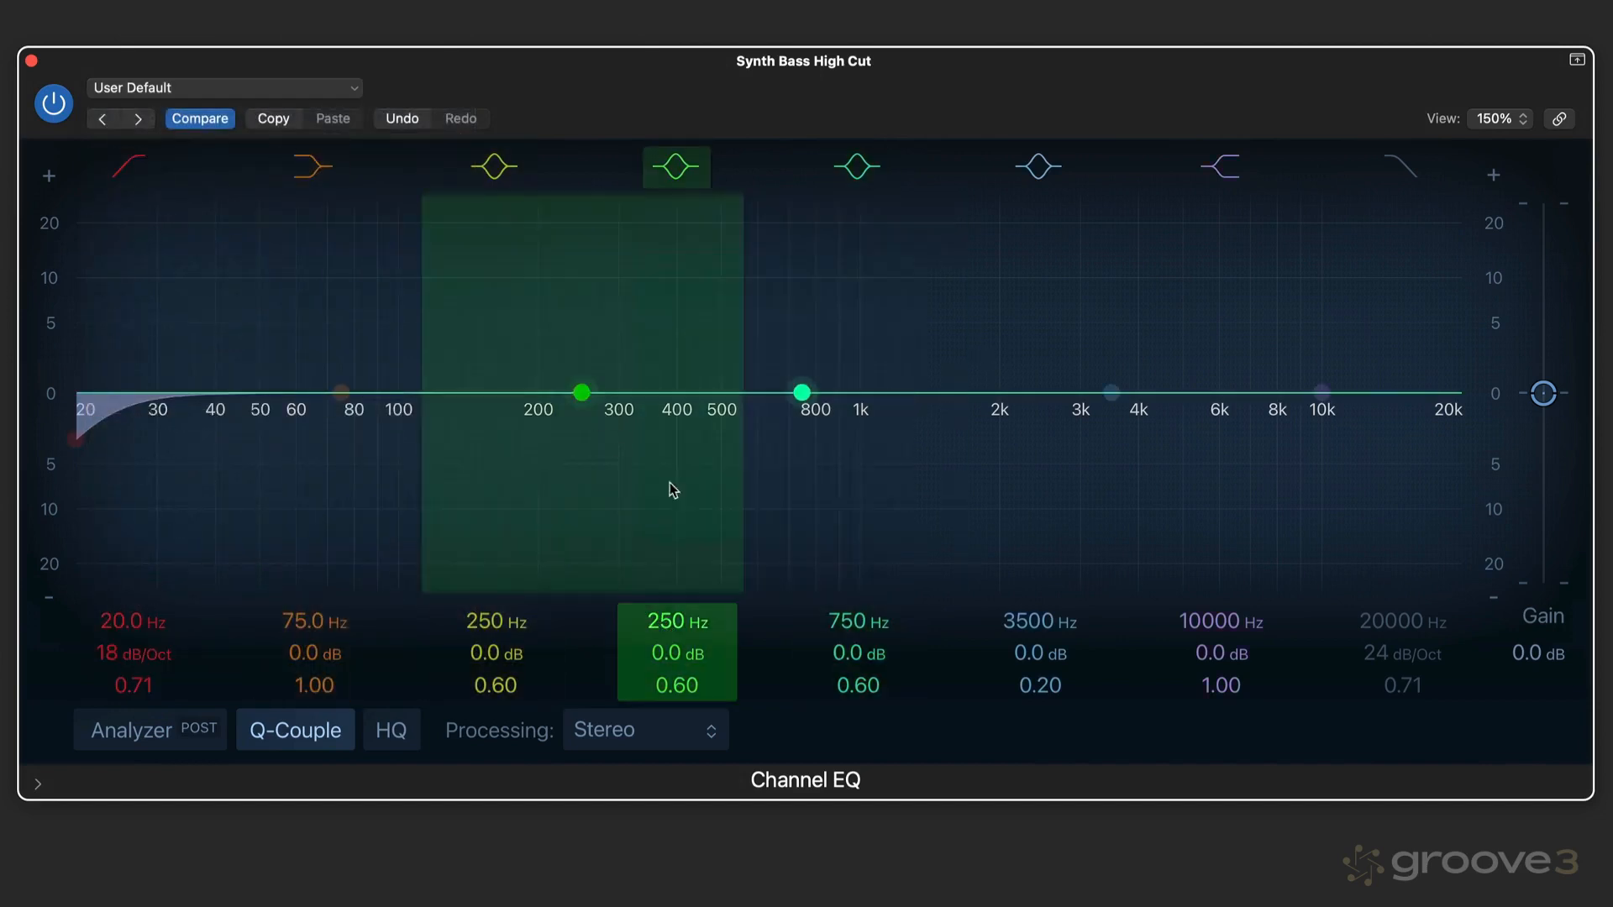
{"action": "left_click", "coordinate": [210, 89]}
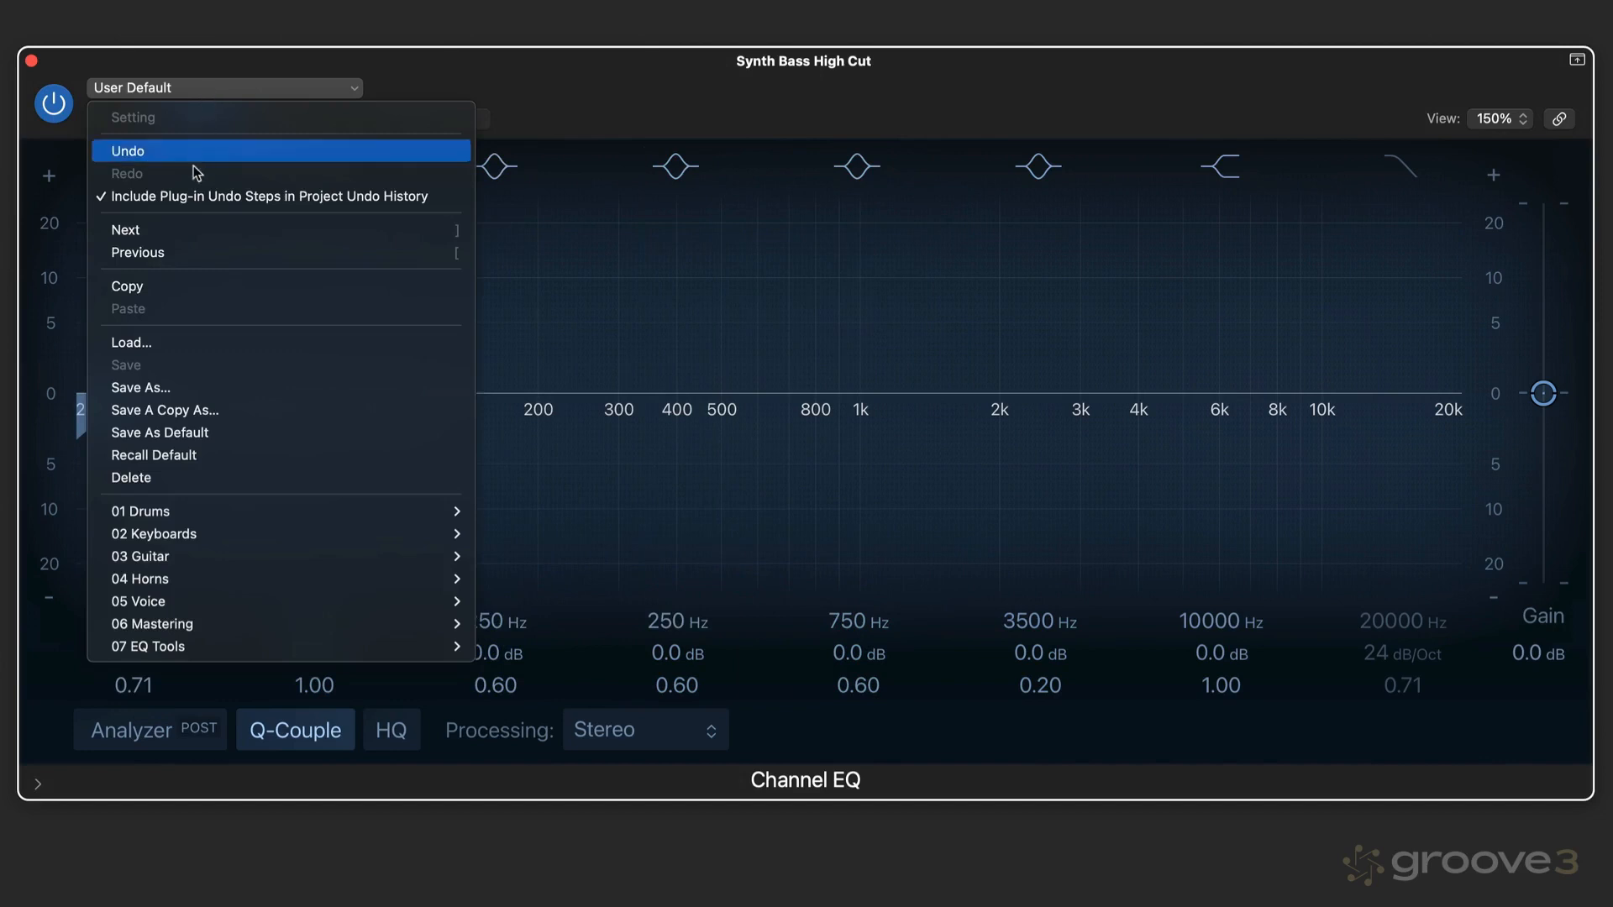
{"action": "left_click", "coordinate": [196, 455]}
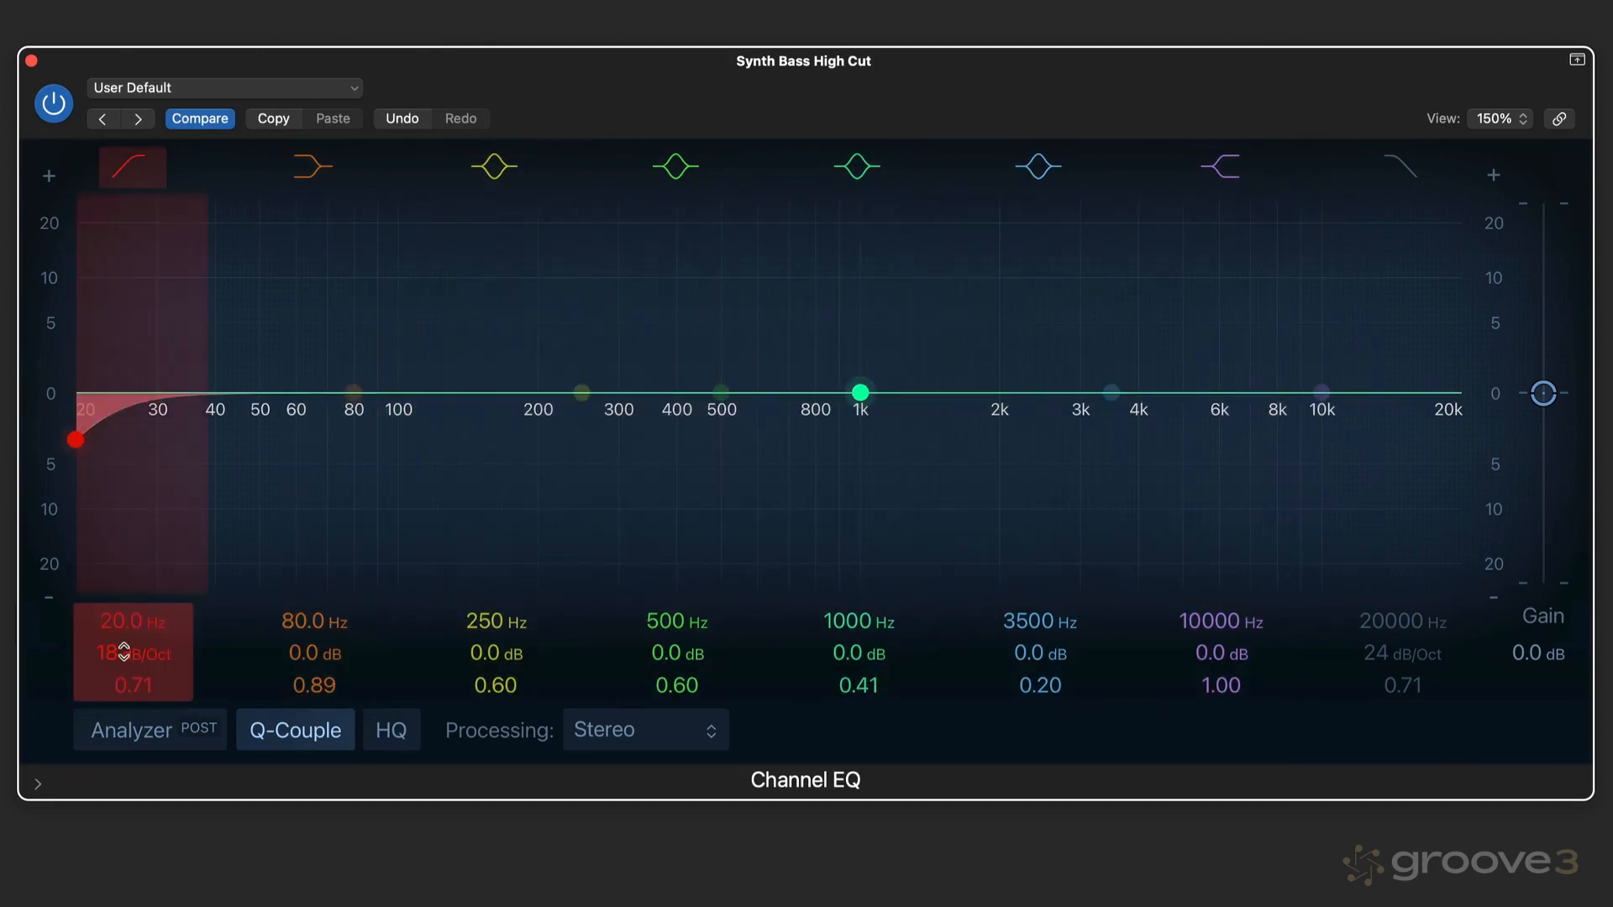
{"action": "left_click", "coordinate": [127, 731]}
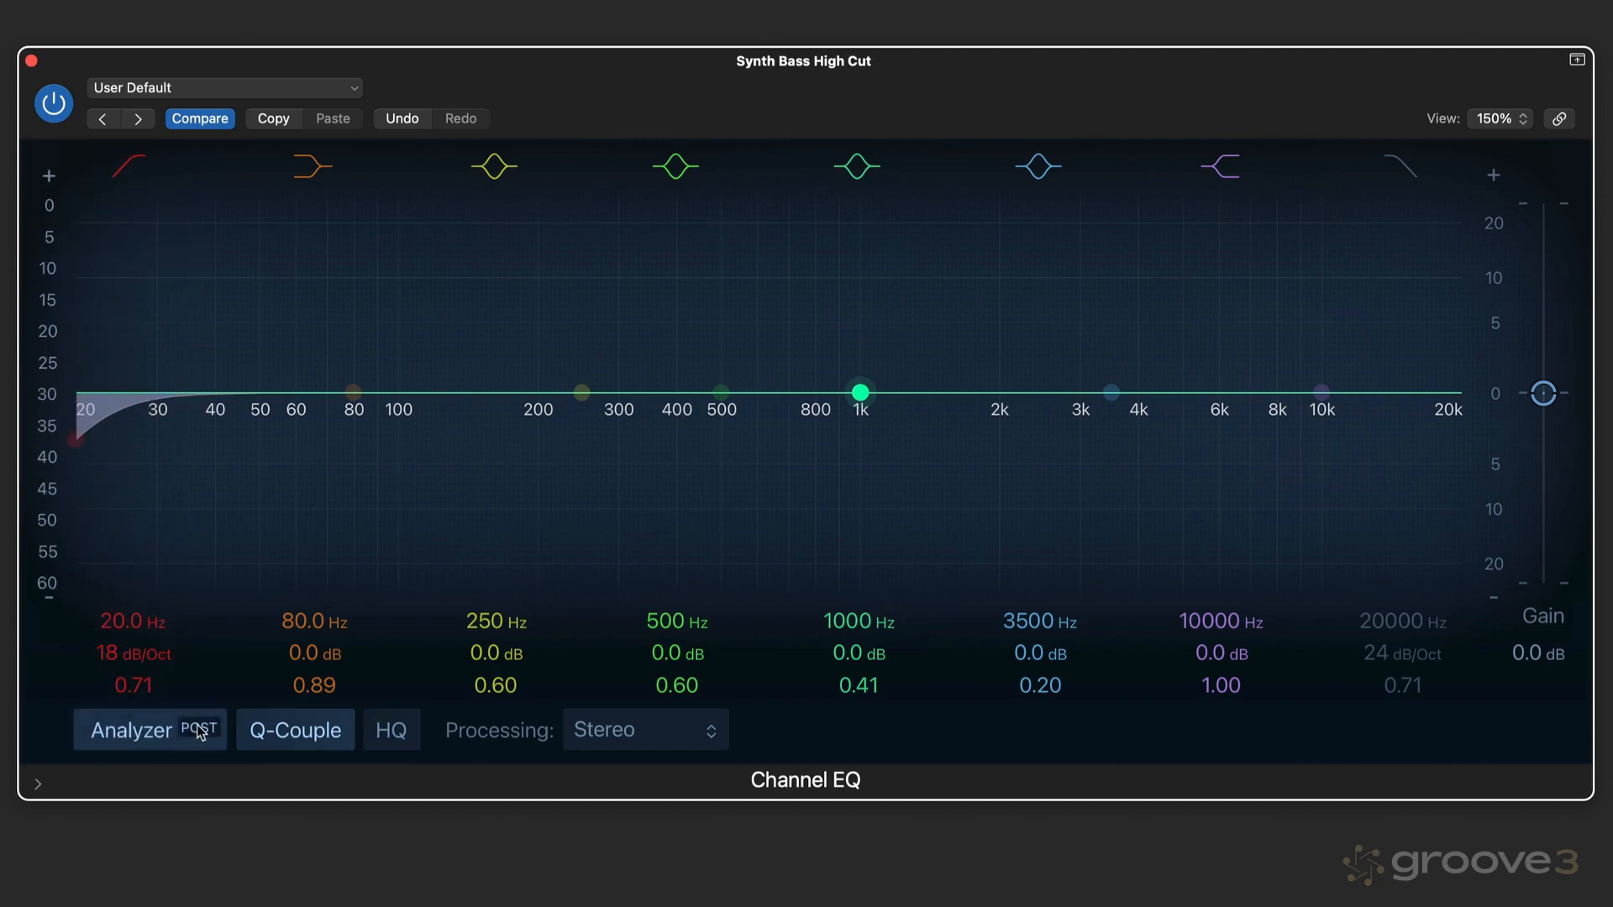
{"action": "left_click", "coordinate": [134, 733]}
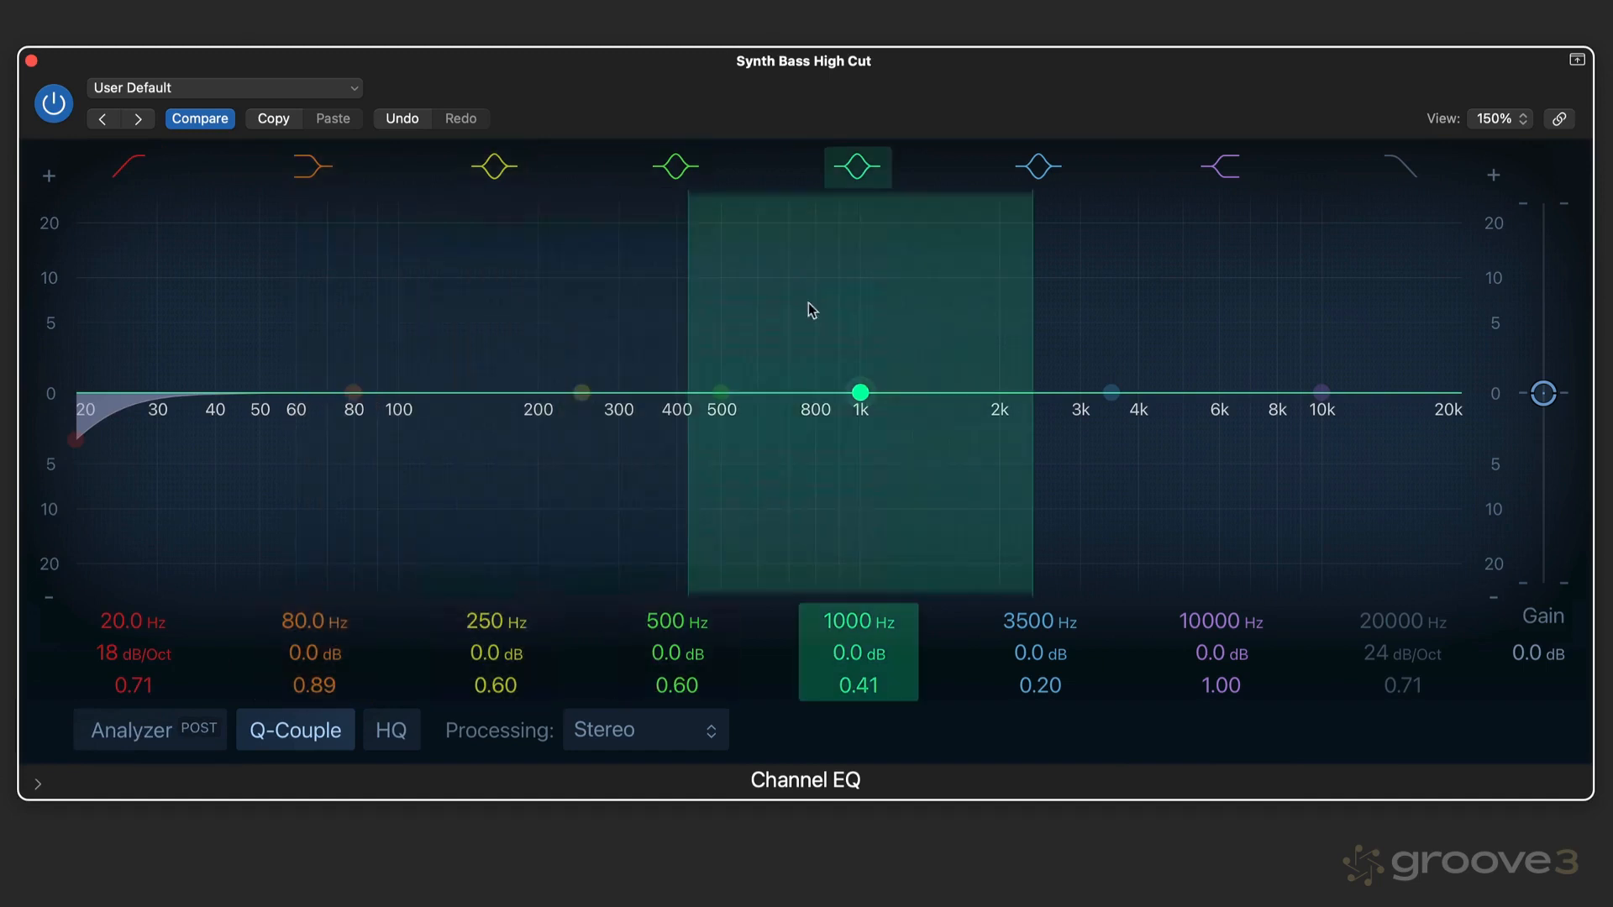
- Boost the 1000 Hz band and move it to about 1210 Hz at +9.1 dB using the band's curve and shaded area
{"action": "left_click_drag", "start_coordinate": [854, 394], "coordinate": [880, 326]}
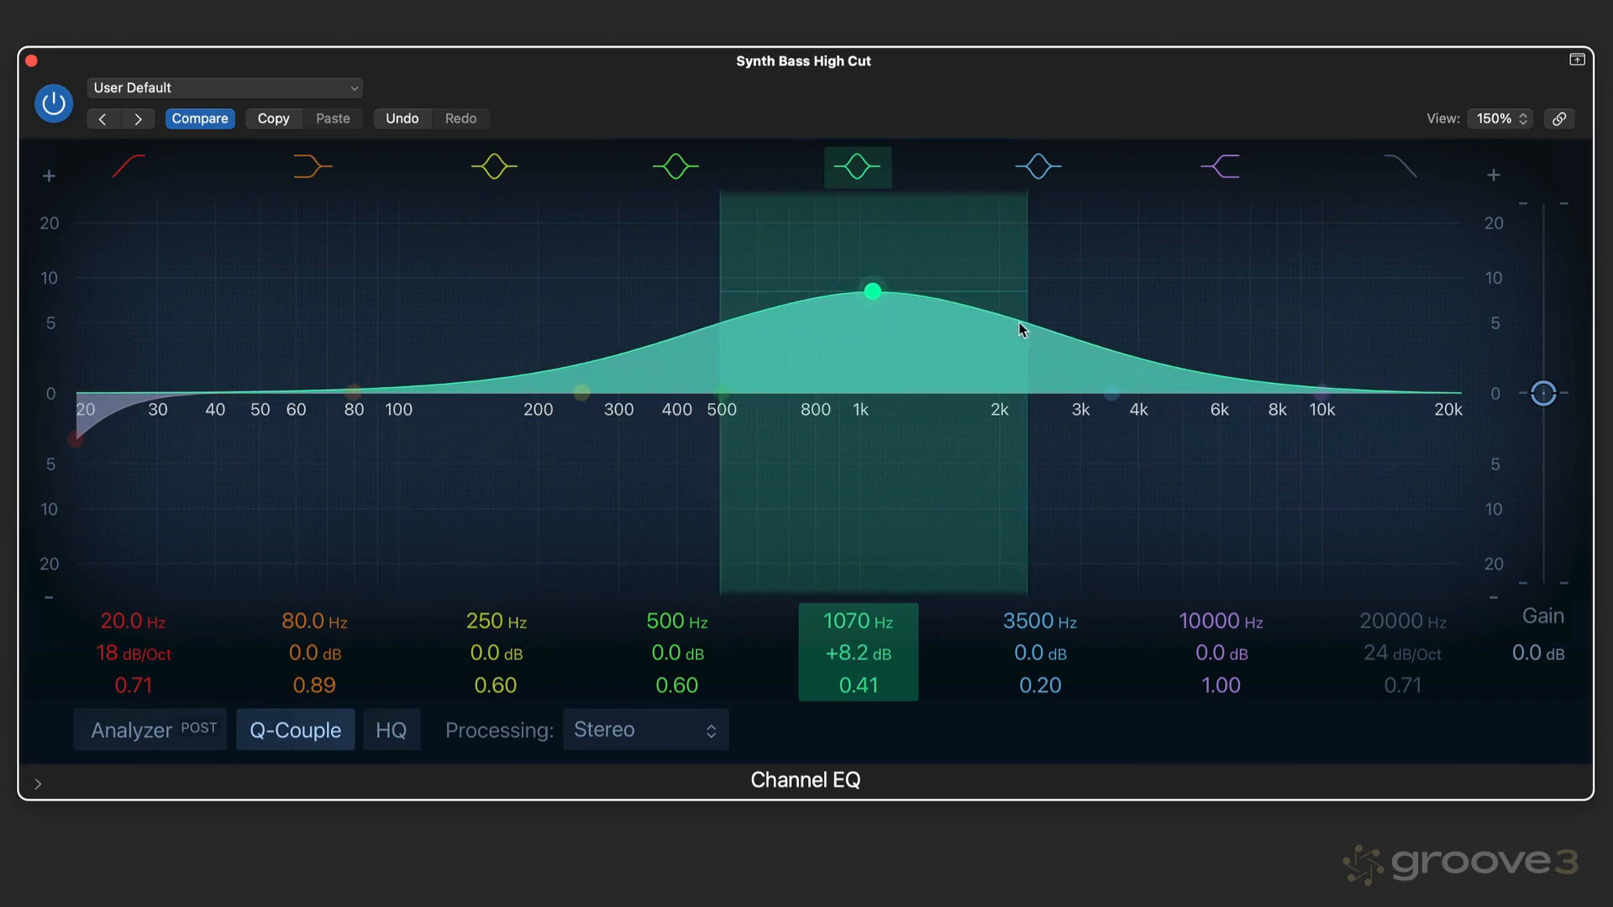
{"action": "left_click_drag", "start_coordinate": [1010, 321], "coordinate": [770, 310]}
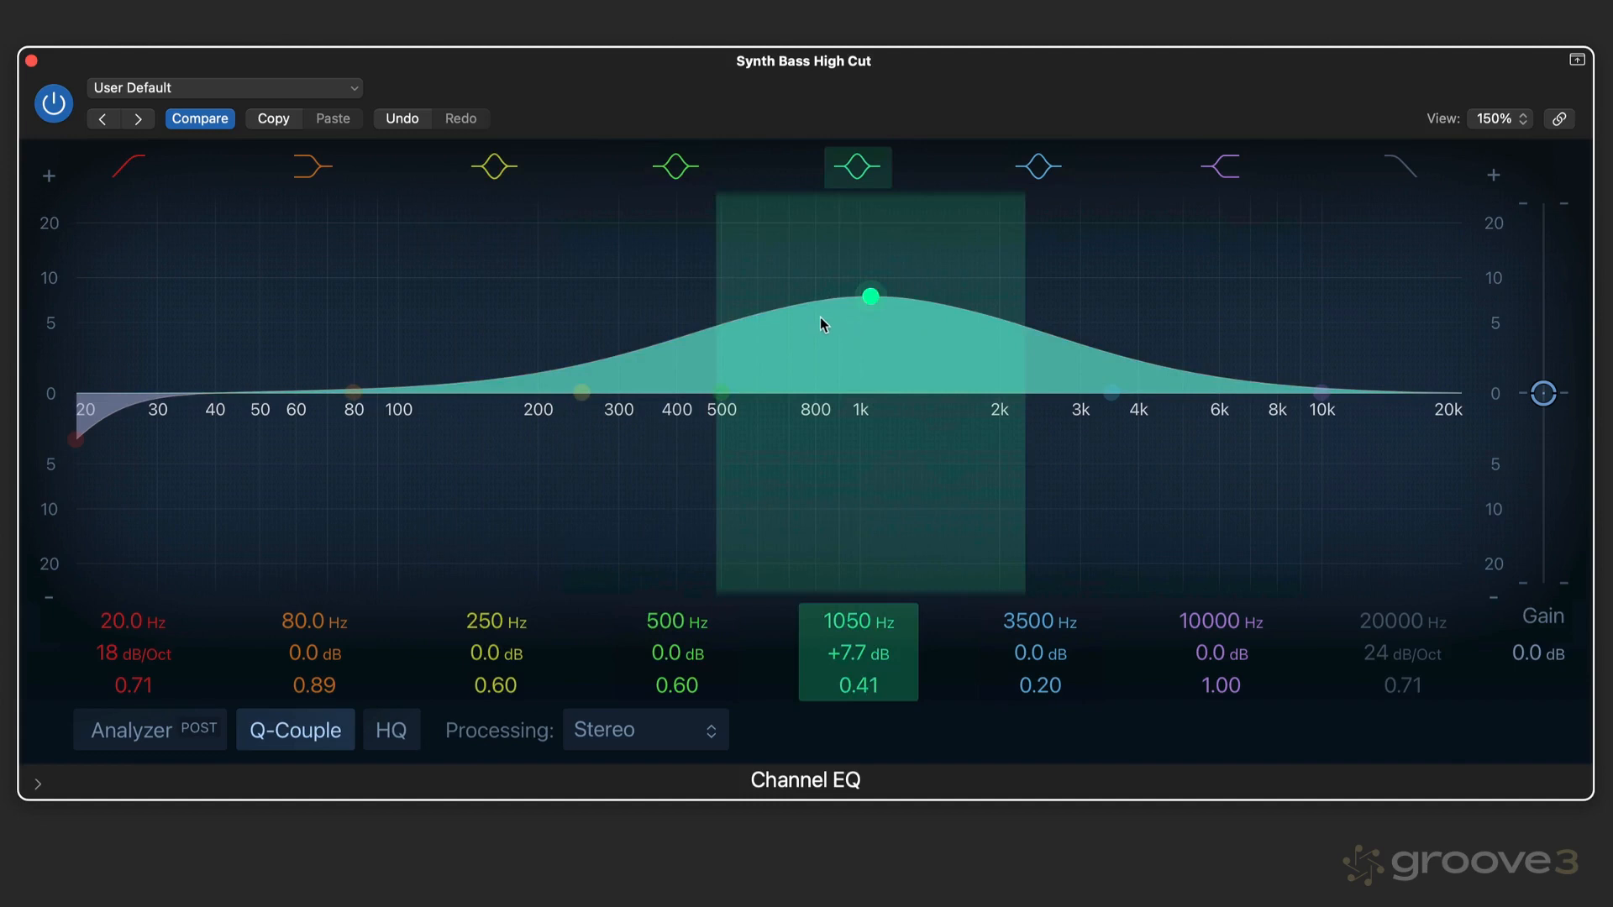
{"action": "mouse_move", "coordinate": [773, 311]}
{"action": "left_mouse_down"}
{"action": "mouse_move", "coordinate": [781, 334]}
{"action": "mouse_move", "coordinate": [714, 320]}
{"action": "mouse_move", "coordinate": [799, 324]}
{"action": "left_mouse_up"}
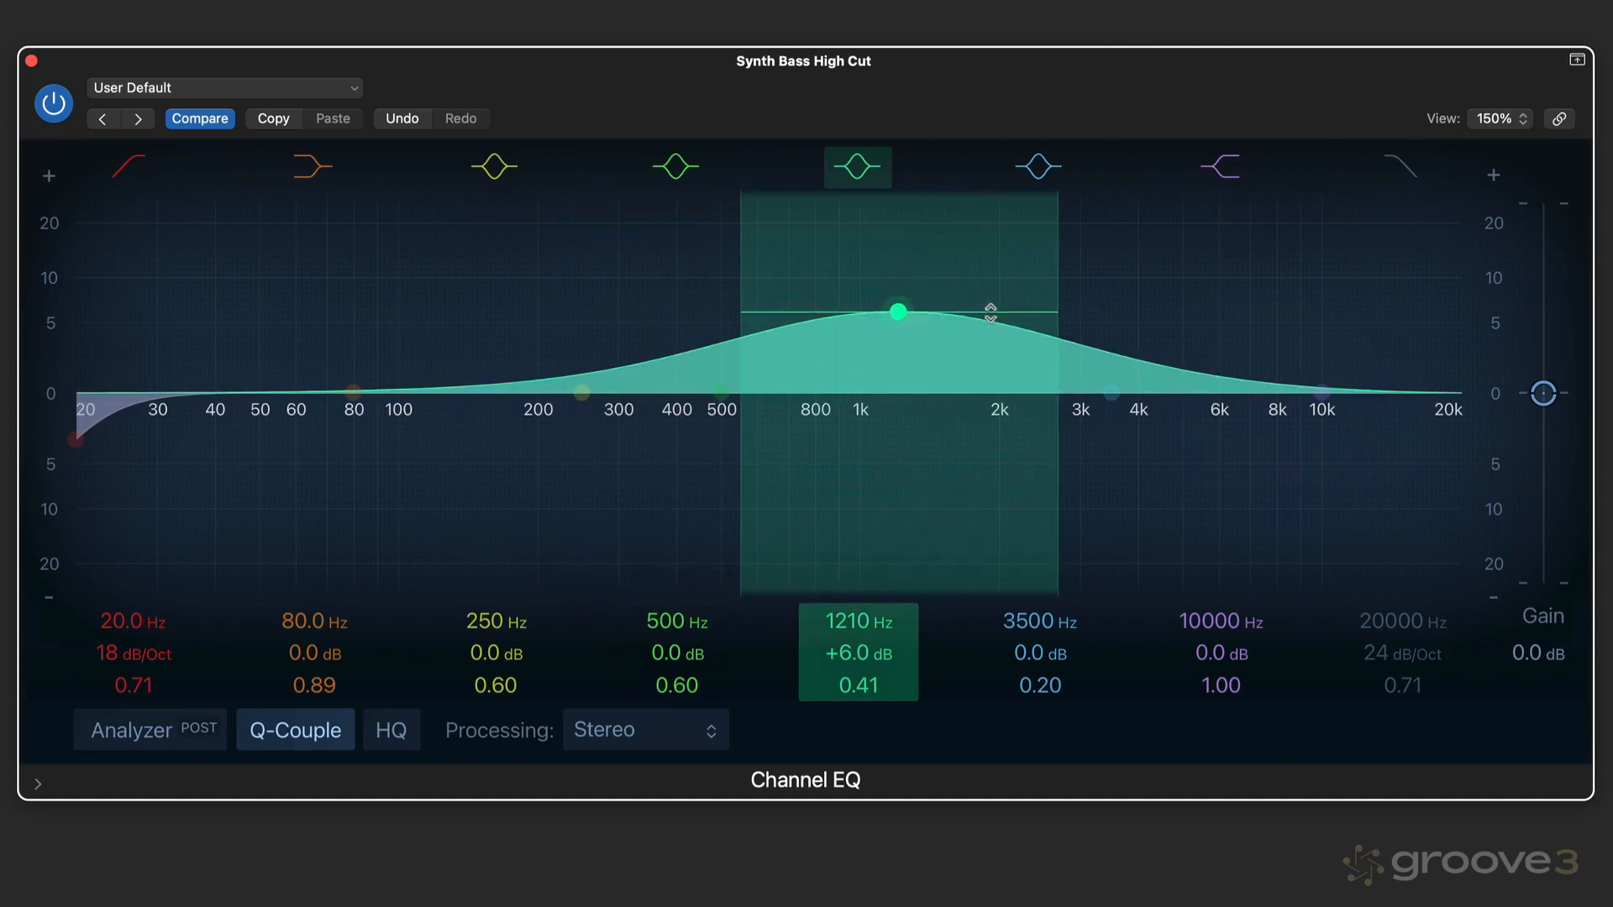
{"action": "left_click_drag", "start_coordinate": [990, 312], "coordinate": [887, 288]}
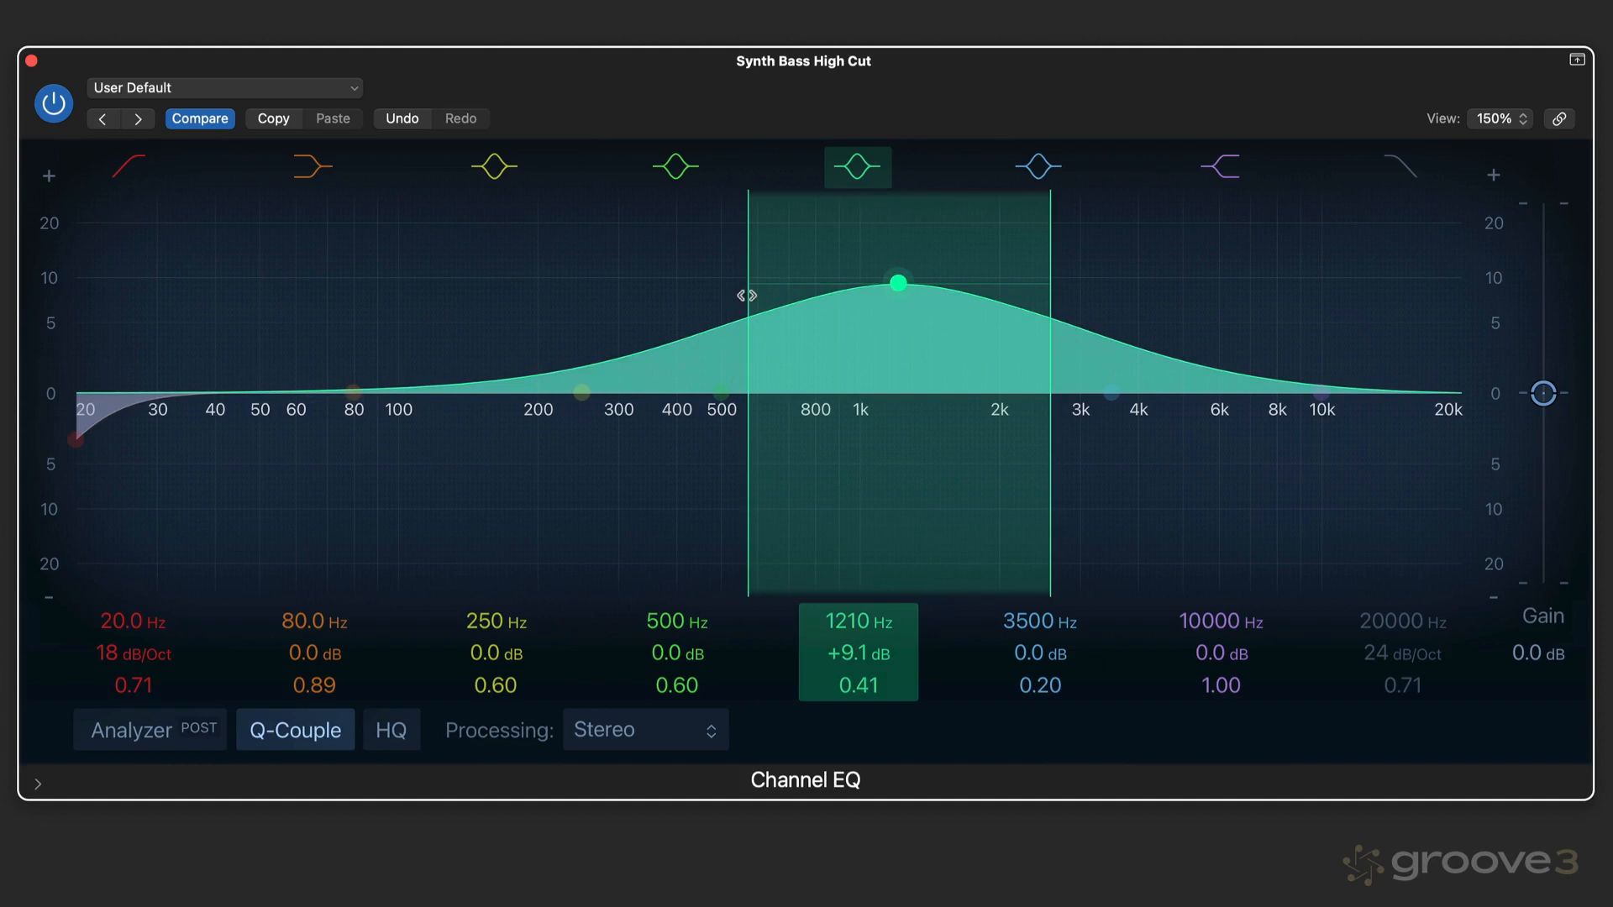
- Narrow the bandwidth of the 1210 Hz boost, setting its Q to 2.90
{"action": "mouse_move", "coordinate": [747, 295]}
{"action": "left_mouse_down"}
{"action": "mouse_move", "coordinate": [798, 295]}
{"action": "mouse_move", "coordinate": [718, 296]}
{"action": "mouse_move", "coordinate": [820, 296]}
{"action": "mouse_move", "coordinate": [778, 302]}
{"action": "left_mouse_up"}
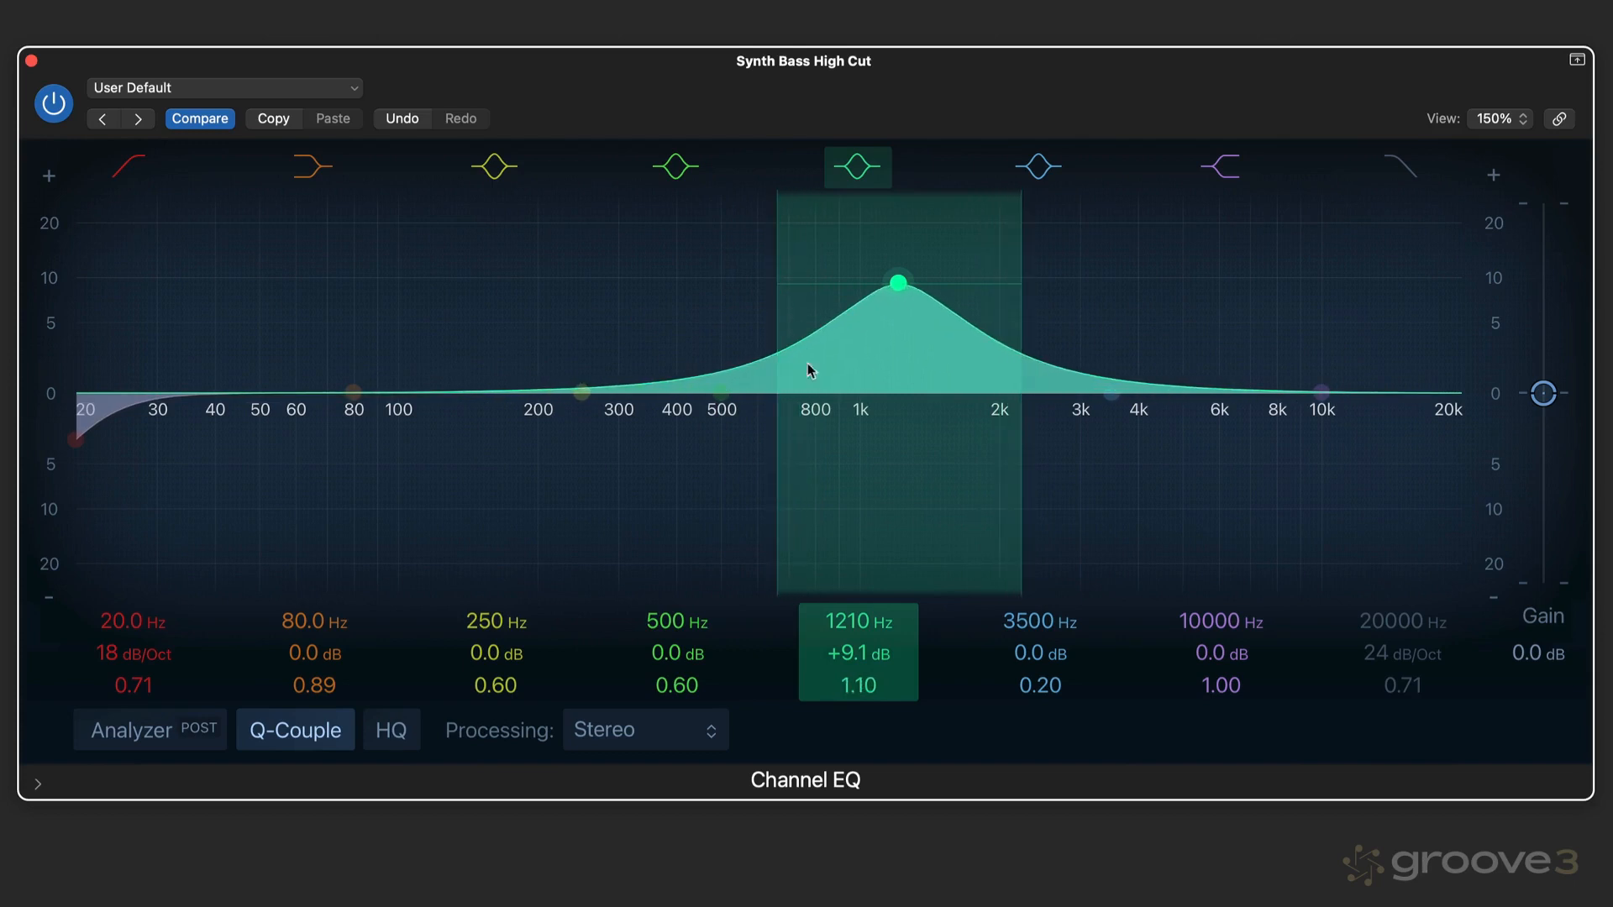
{"action": "left_click_drag", "start_coordinate": [855, 706], "coordinate": [859, 682]}
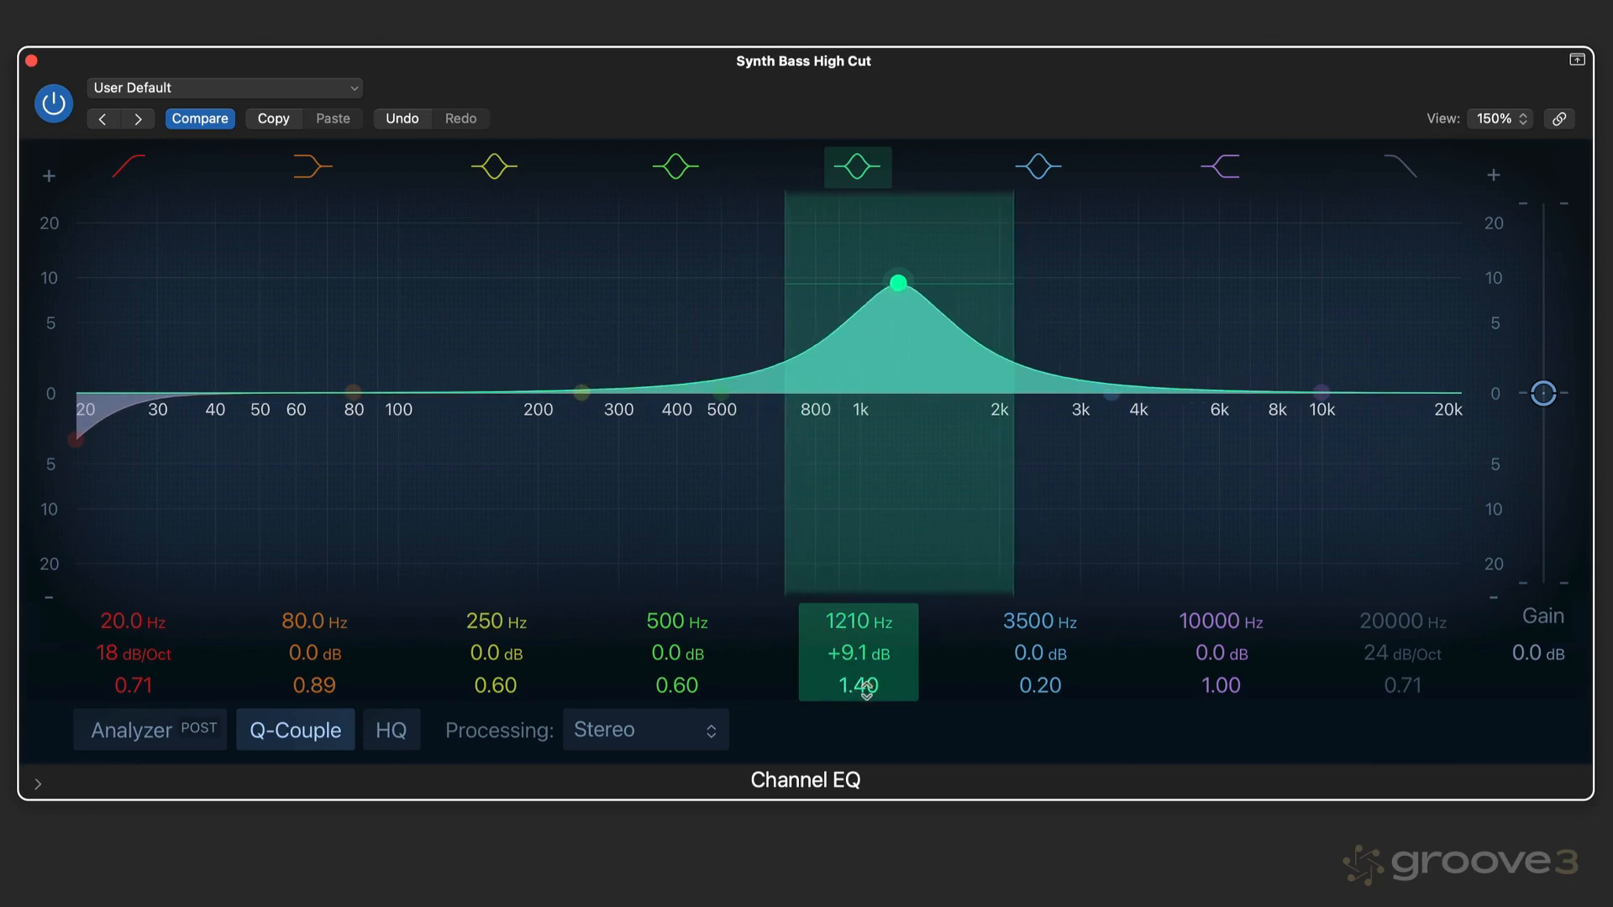
{"action": "double_click", "coordinate": [866, 691]}
{"action": "type", "text": "2.9"}
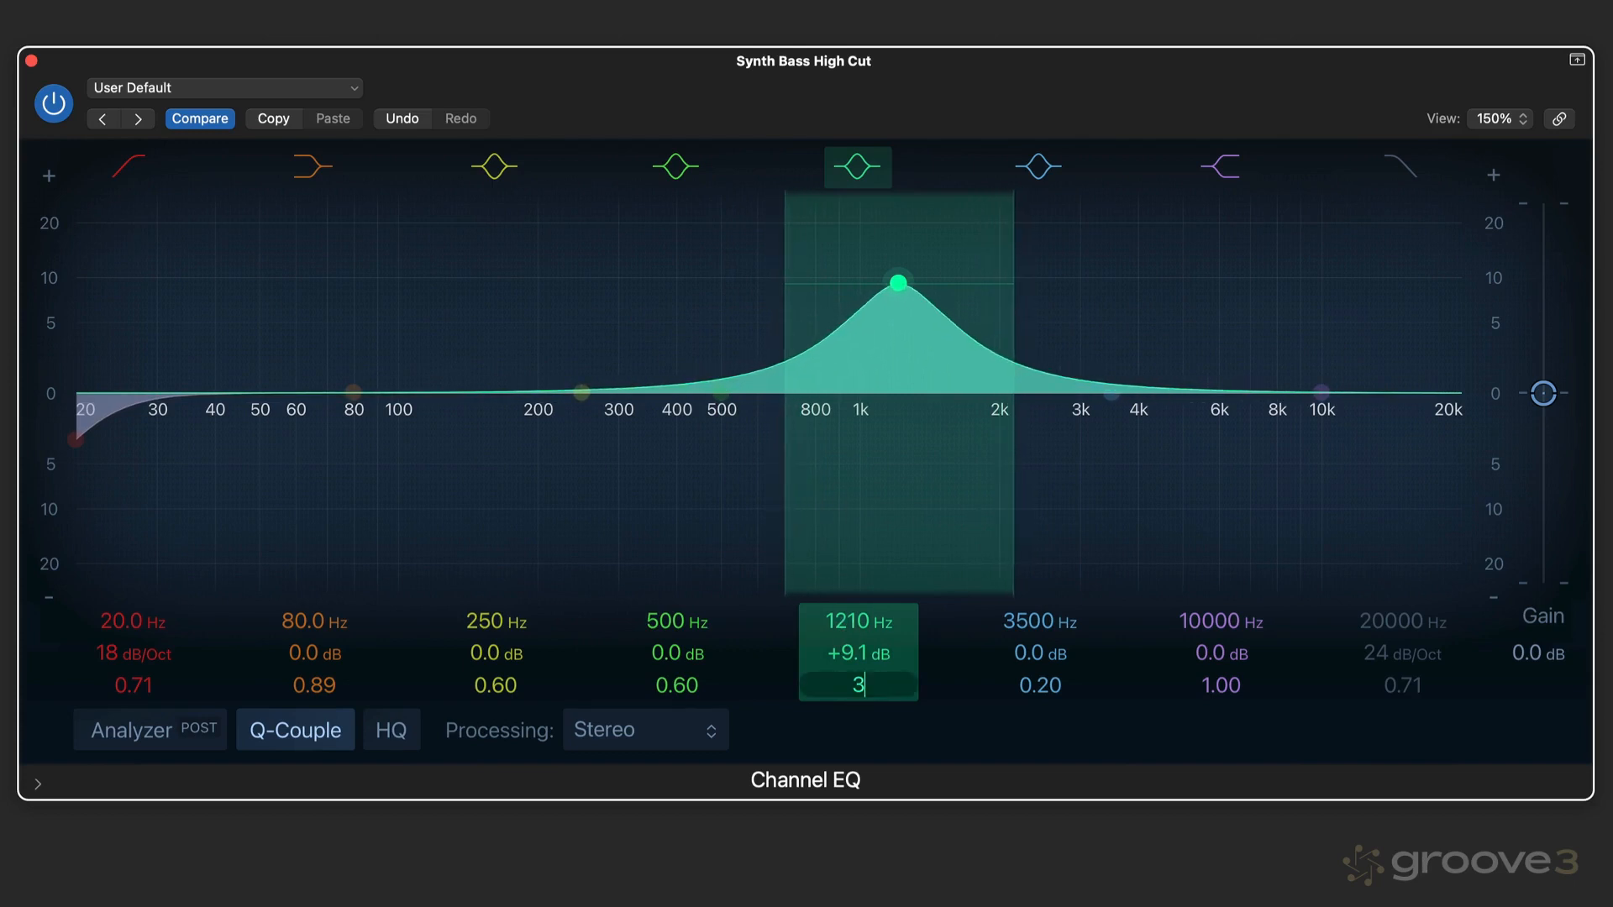
{"action": "key", "text": "Return"}
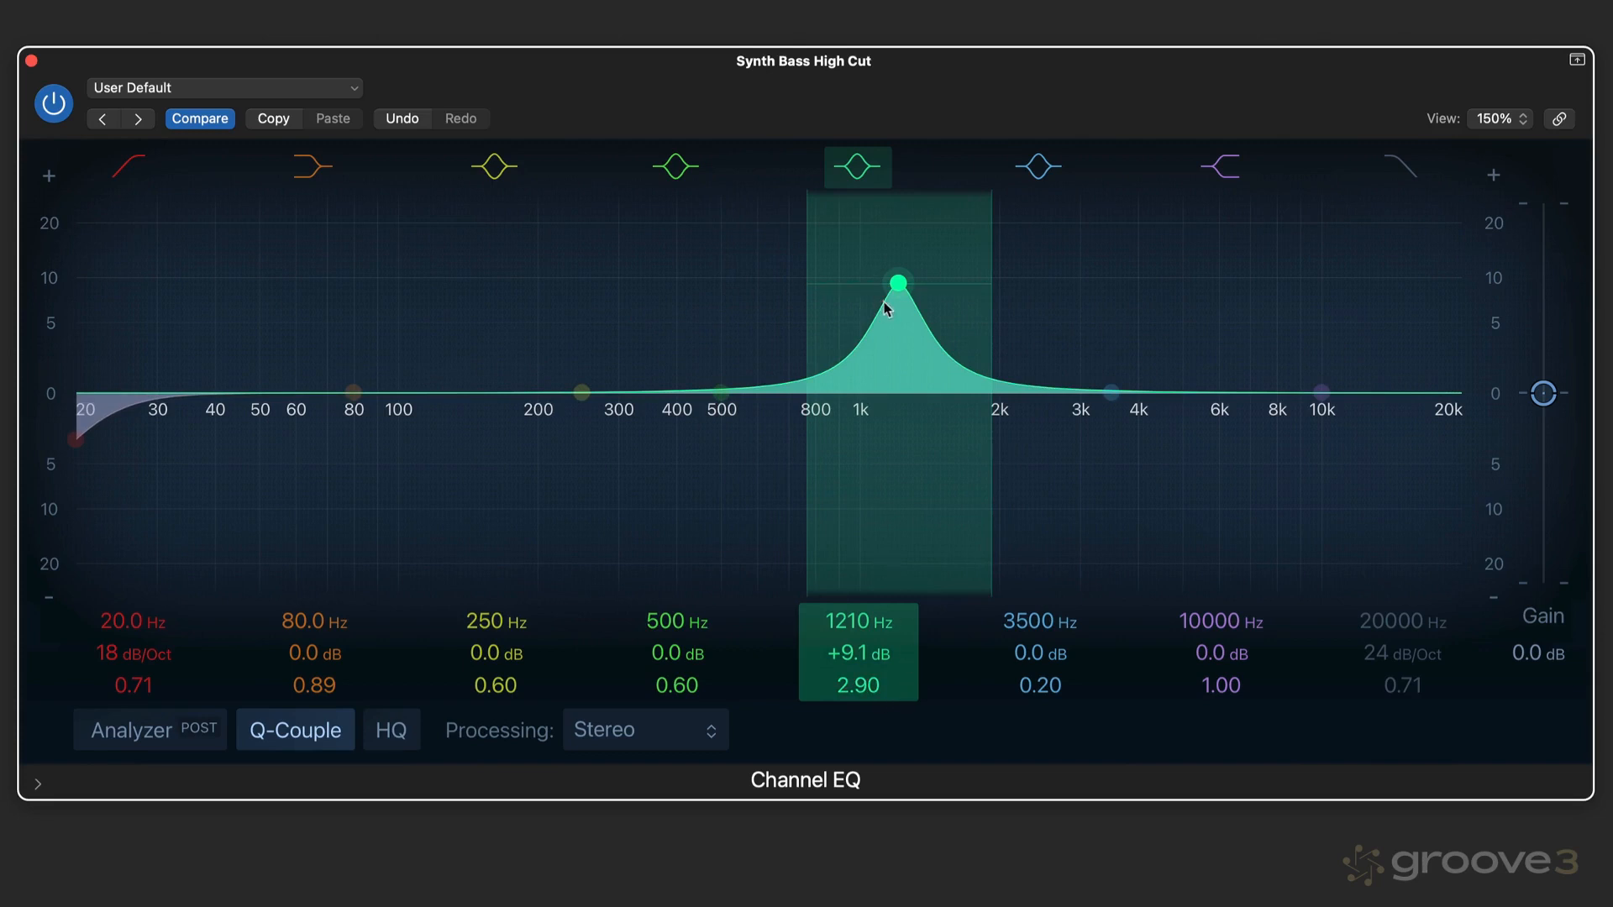
- Retune the 1210 Hz boost to about 880 Hz and +10.4 dB with a Q of about 1.80
{"action": "mouse_move", "coordinate": [875, 284]}
{"action": "left_mouse_down"}
{"action": "mouse_move", "coordinate": [781, 303]}
{"action": "mouse_move", "coordinate": [813, 340]}
{"action": "mouse_move", "coordinate": [824, 306]}
{"action": "mouse_move", "coordinate": [854, 349]}
{"action": "mouse_move", "coordinate": [854, 324]}
{"action": "mouse_move", "coordinate": [897, 284]}
{"action": "mouse_move", "coordinate": [794, 286]}
{"action": "mouse_move", "coordinate": [904, 286]}
{"action": "mouse_move", "coordinate": [867, 288]}
{"action": "left_mouse_up"}
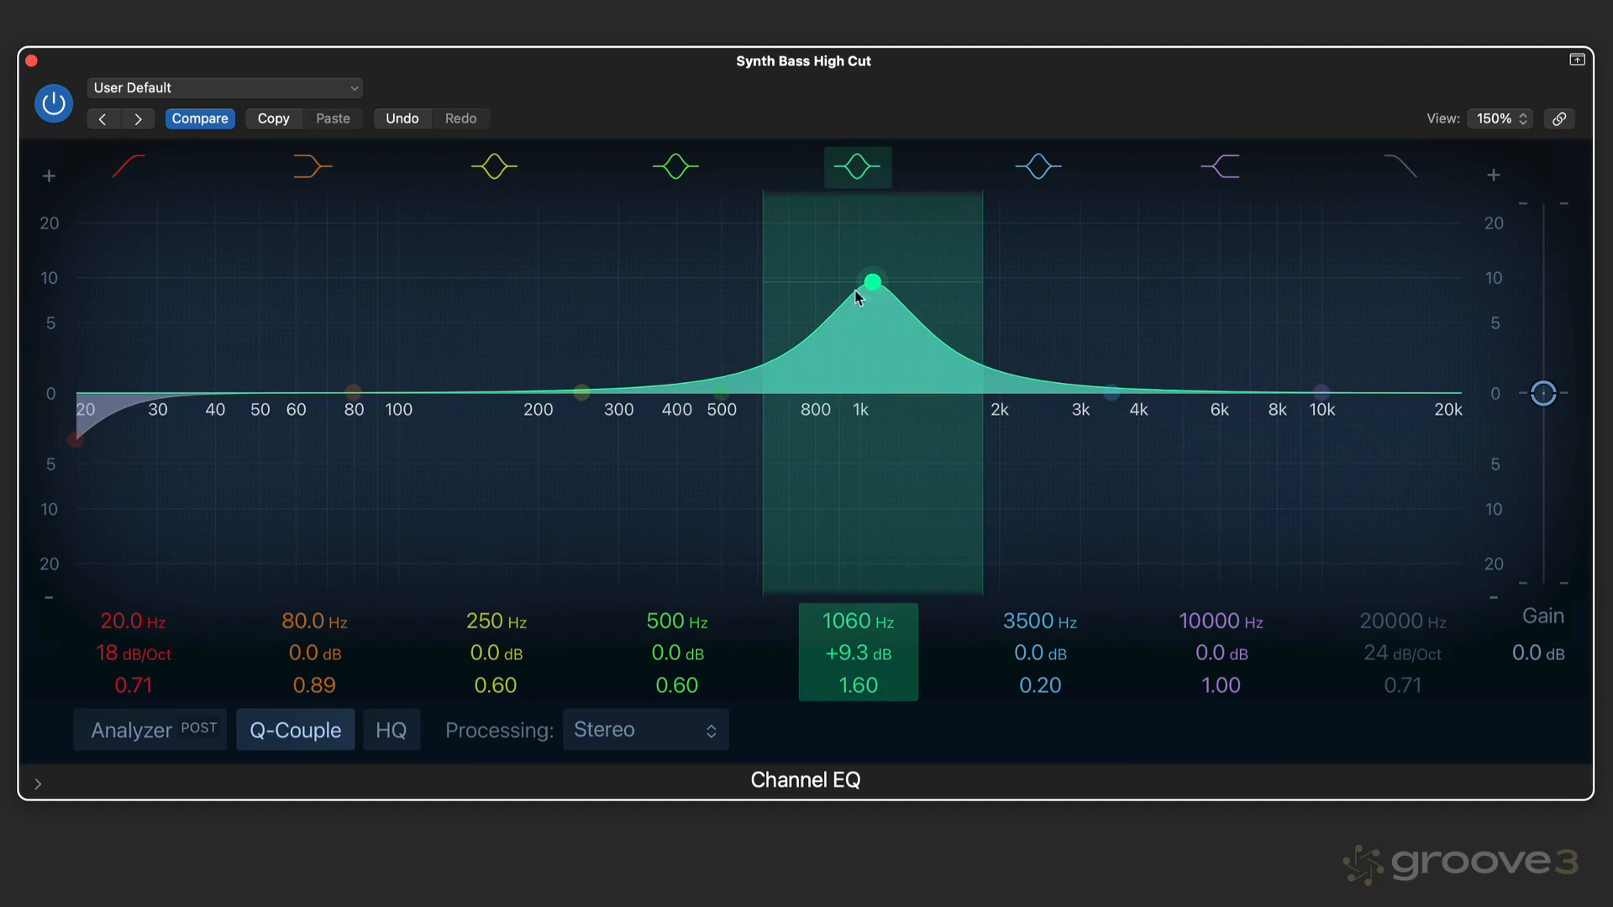
{"action": "mouse_move", "coordinate": [870, 286]}
{"action": "left_mouse_down"}
{"action": "mouse_move", "coordinate": [773, 284]}
{"action": "mouse_move", "coordinate": [929, 284]}
{"action": "mouse_move", "coordinate": [787, 285]}
{"action": "mouse_move", "coordinate": [870, 286]}
{"action": "mouse_move", "coordinate": [847, 290]}
{"action": "left_mouse_up"}
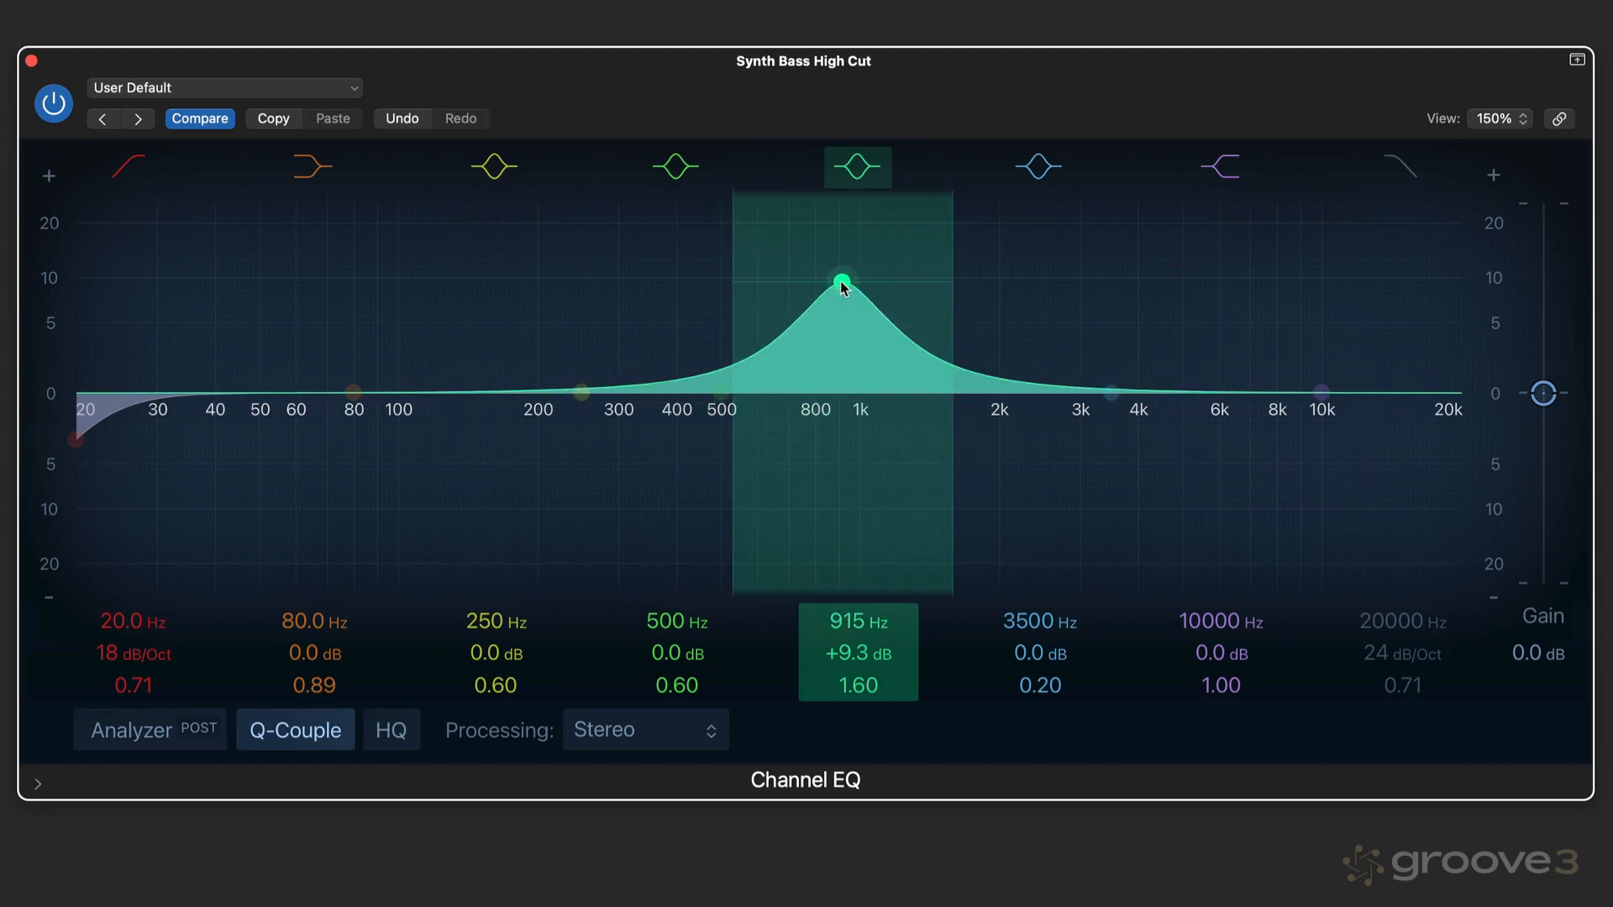
{"action": "left_click_drag", "start_coordinate": [842, 284], "coordinate": [796, 277]}
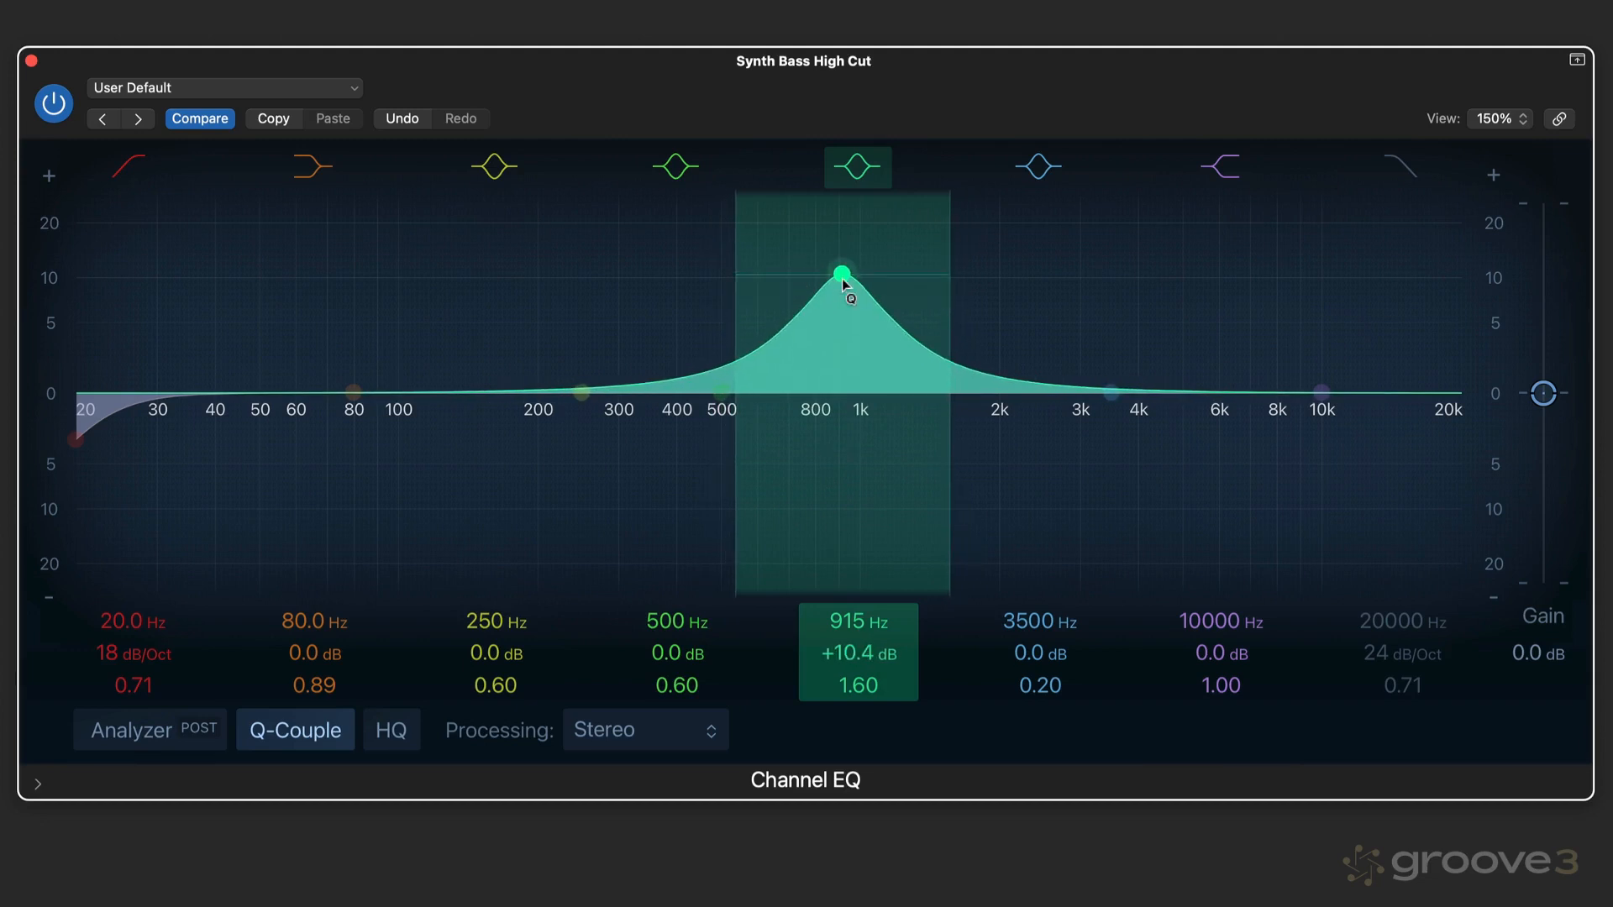
{"action": "mouse_move", "coordinate": [842, 274]}
{"action": "left_mouse_down"}
{"action": "mouse_move", "coordinate": [840, 313]}
{"action": "mouse_move", "coordinate": [840, 245]}
{"action": "mouse_move", "coordinate": [835, 328]}
{"action": "mouse_move", "coordinate": [835, 257]}
{"action": "mouse_move", "coordinate": [835, 283]}
{"action": "left_mouse_up"}
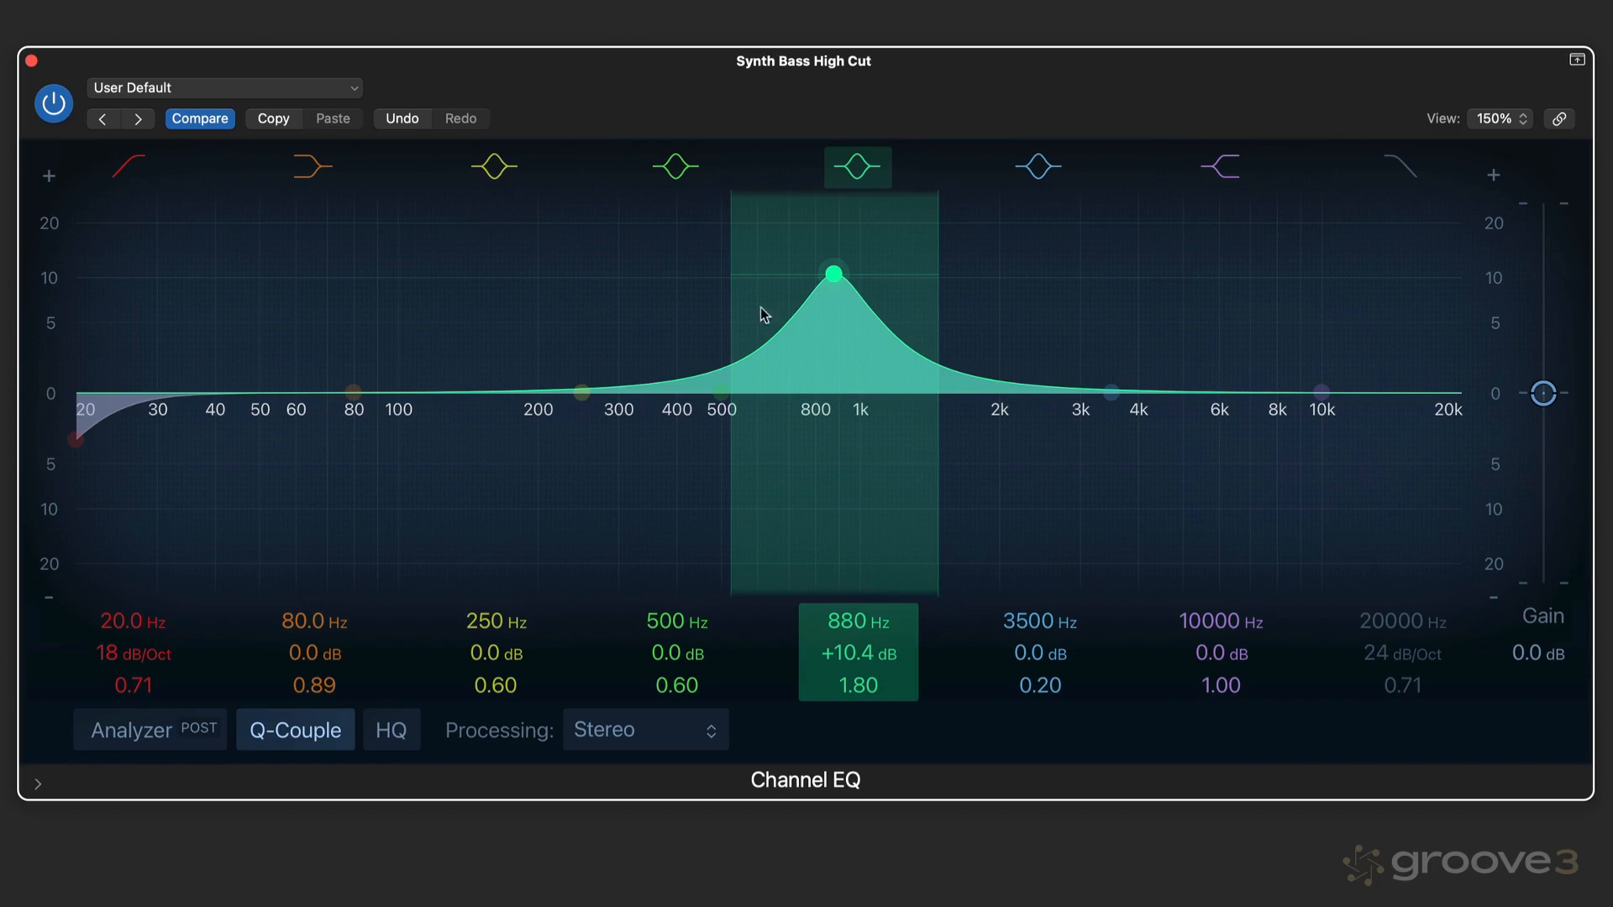
- Move the 250 Hz band to about 191 Hz at +4.4 dB, and refine the 880 Hz boost to about 850 Hz, +8.7 dB and Q 2.60
{"action": "left_click_drag", "start_coordinate": [581, 392], "coordinate": [525, 361]}
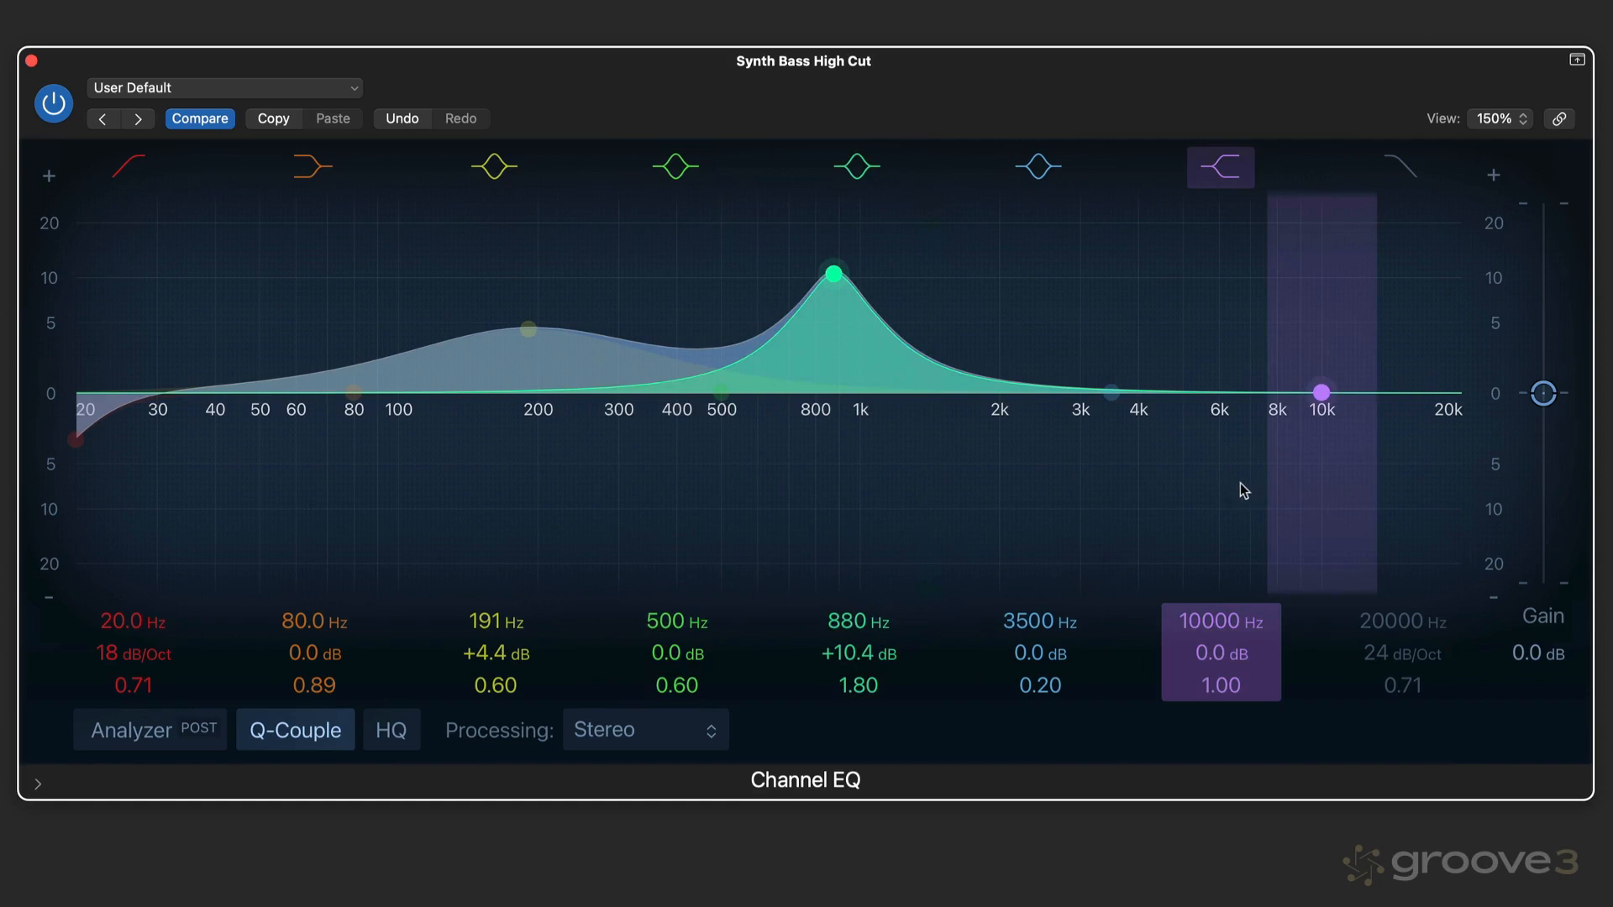
{"action": "left_click_drag", "start_coordinate": [833, 274], "coordinate": [823, 273]}
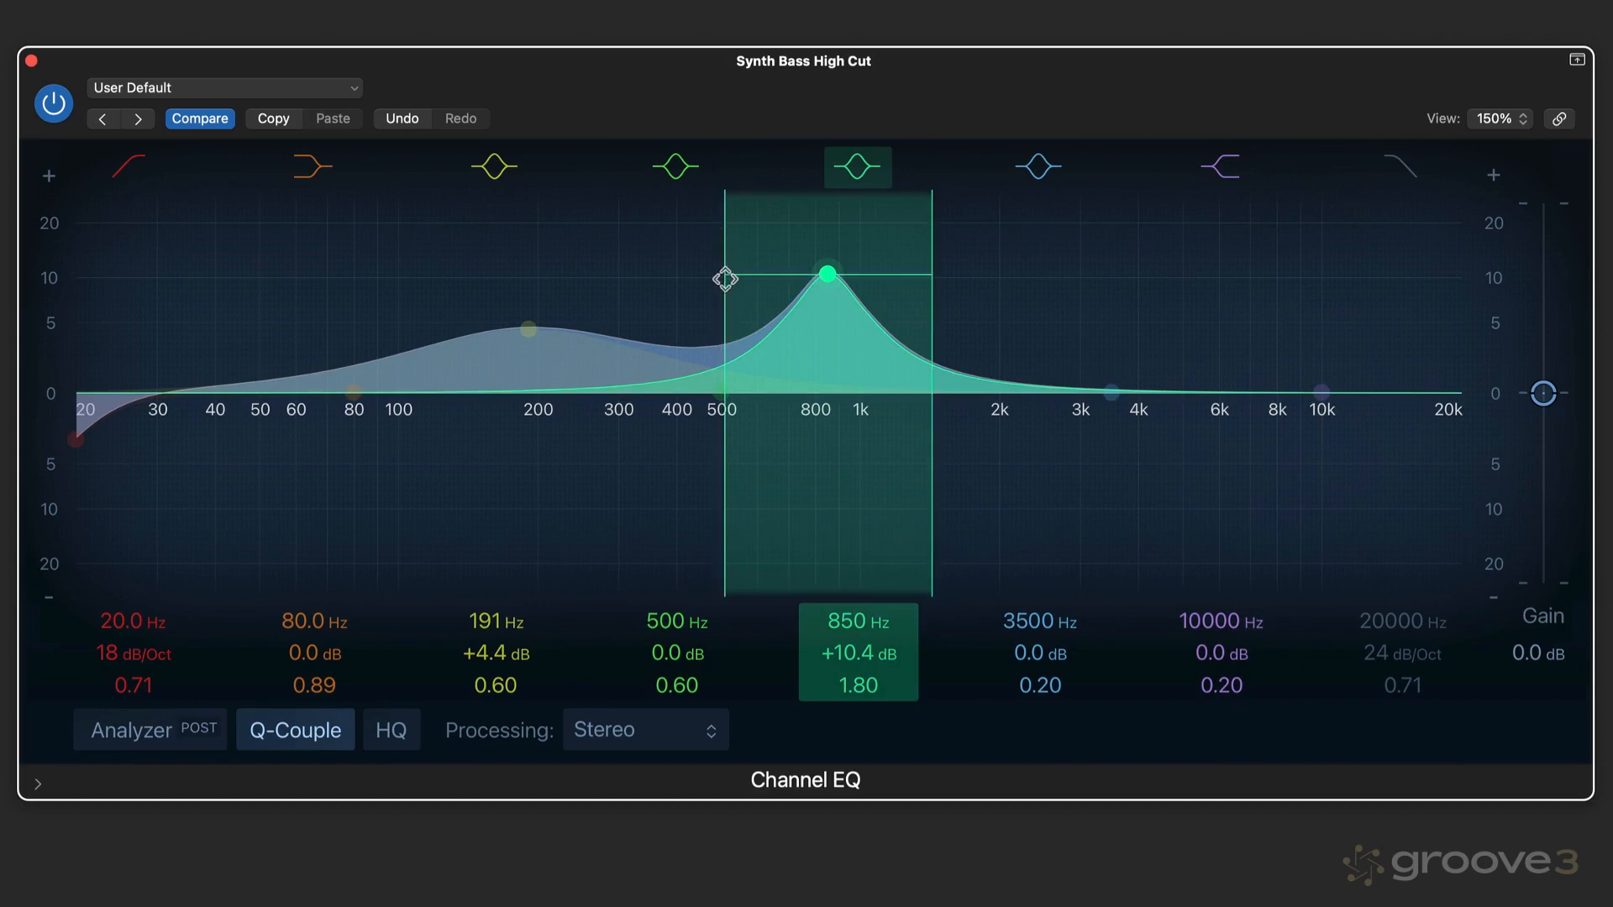
{"action": "mouse_move", "coordinate": [725, 278]}
{"action": "left_mouse_down"}
{"action": "mouse_move", "coordinate": [698, 241]}
{"action": "mouse_move", "coordinate": [781, 274]}
{"action": "mouse_move", "coordinate": [750, 231]}
{"action": "mouse_move", "coordinate": [666, 278]}
{"action": "mouse_move", "coordinate": [748, 331]}
{"action": "mouse_move", "coordinate": [677, 255]}
{"action": "mouse_move", "coordinate": [716, 314]}
{"action": "mouse_move", "coordinate": [695, 255]}
{"action": "mouse_move", "coordinate": [724, 302]}
{"action": "mouse_move", "coordinate": [734, 285]}
{"action": "left_mouse_up"}
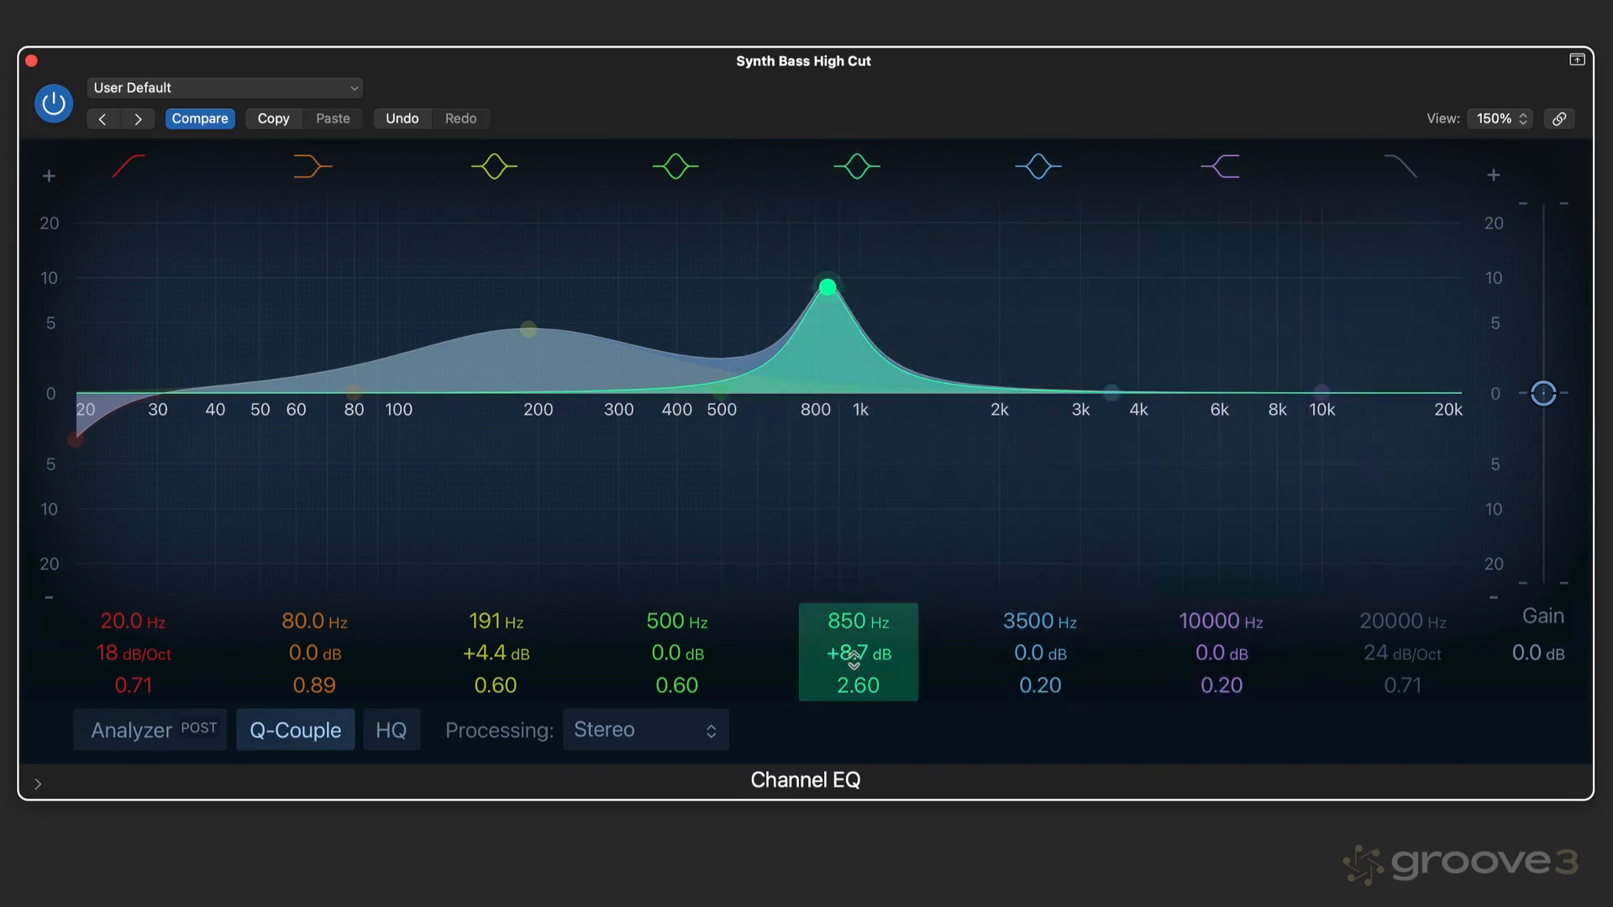
- Set the EQ graph's dB scale to Linear 12 dB
{"action": "mouse_move", "coordinate": [1495, 395]}
{"action": "left_mouse_down"}
{"action": "mouse_move", "coordinate": [1494, 267]}
{"action": "mouse_move", "coordinate": [1473, 527]}
{"action": "mouse_move", "coordinate": [1476, 336]}
{"action": "mouse_move", "coordinate": [1469, 388]}
{"action": "left_mouse_up"}
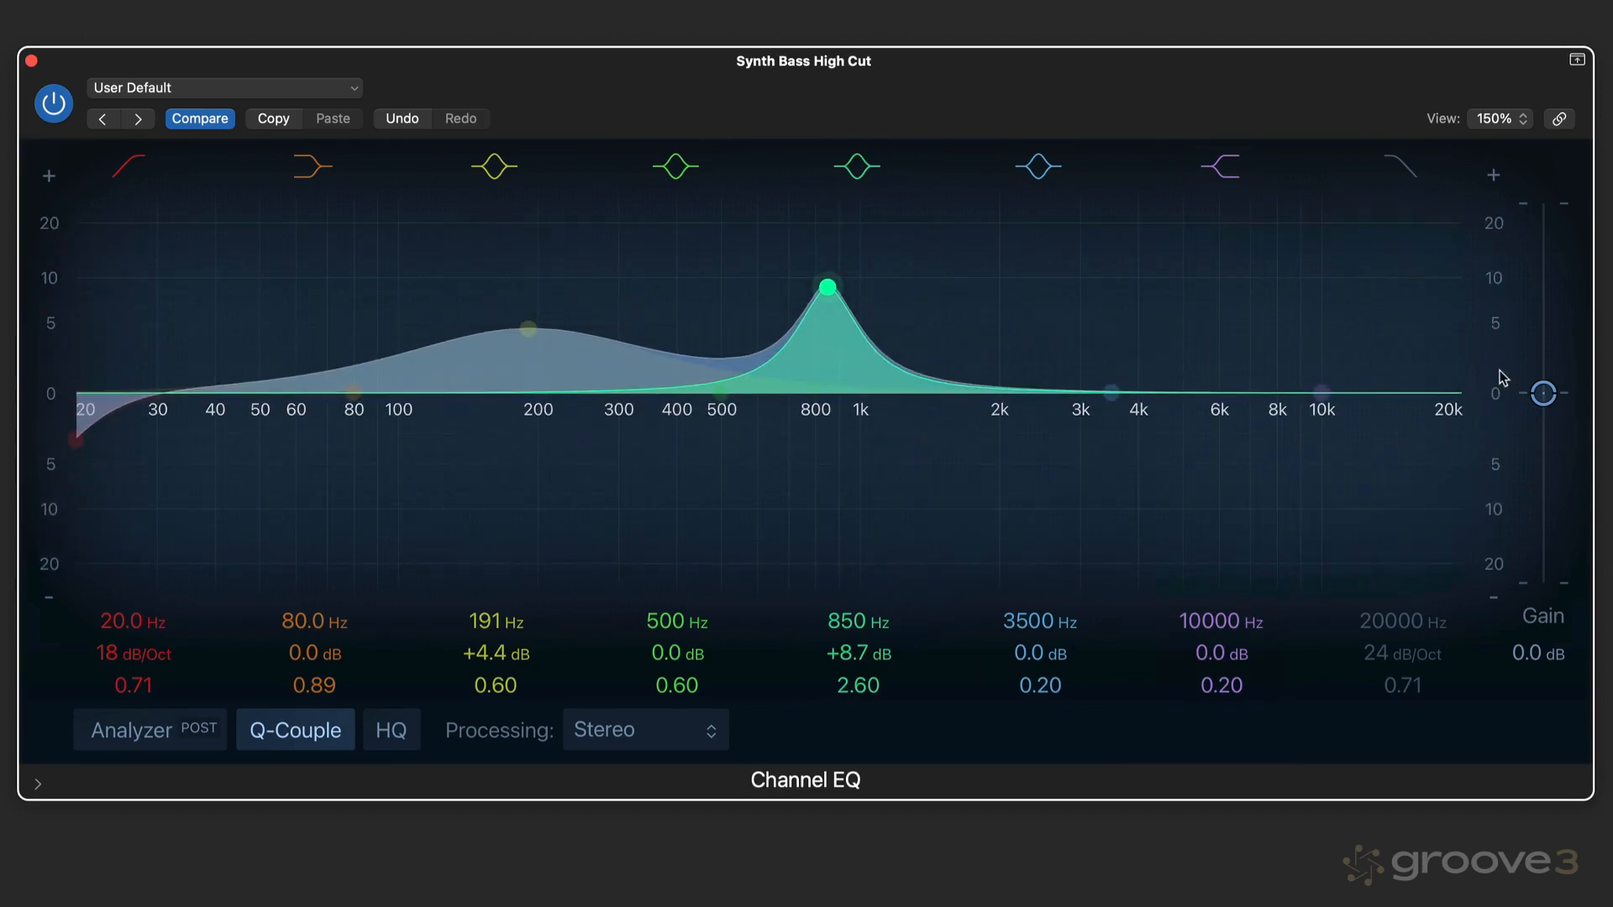
{"action": "right_click", "coordinate": [1498, 398]}
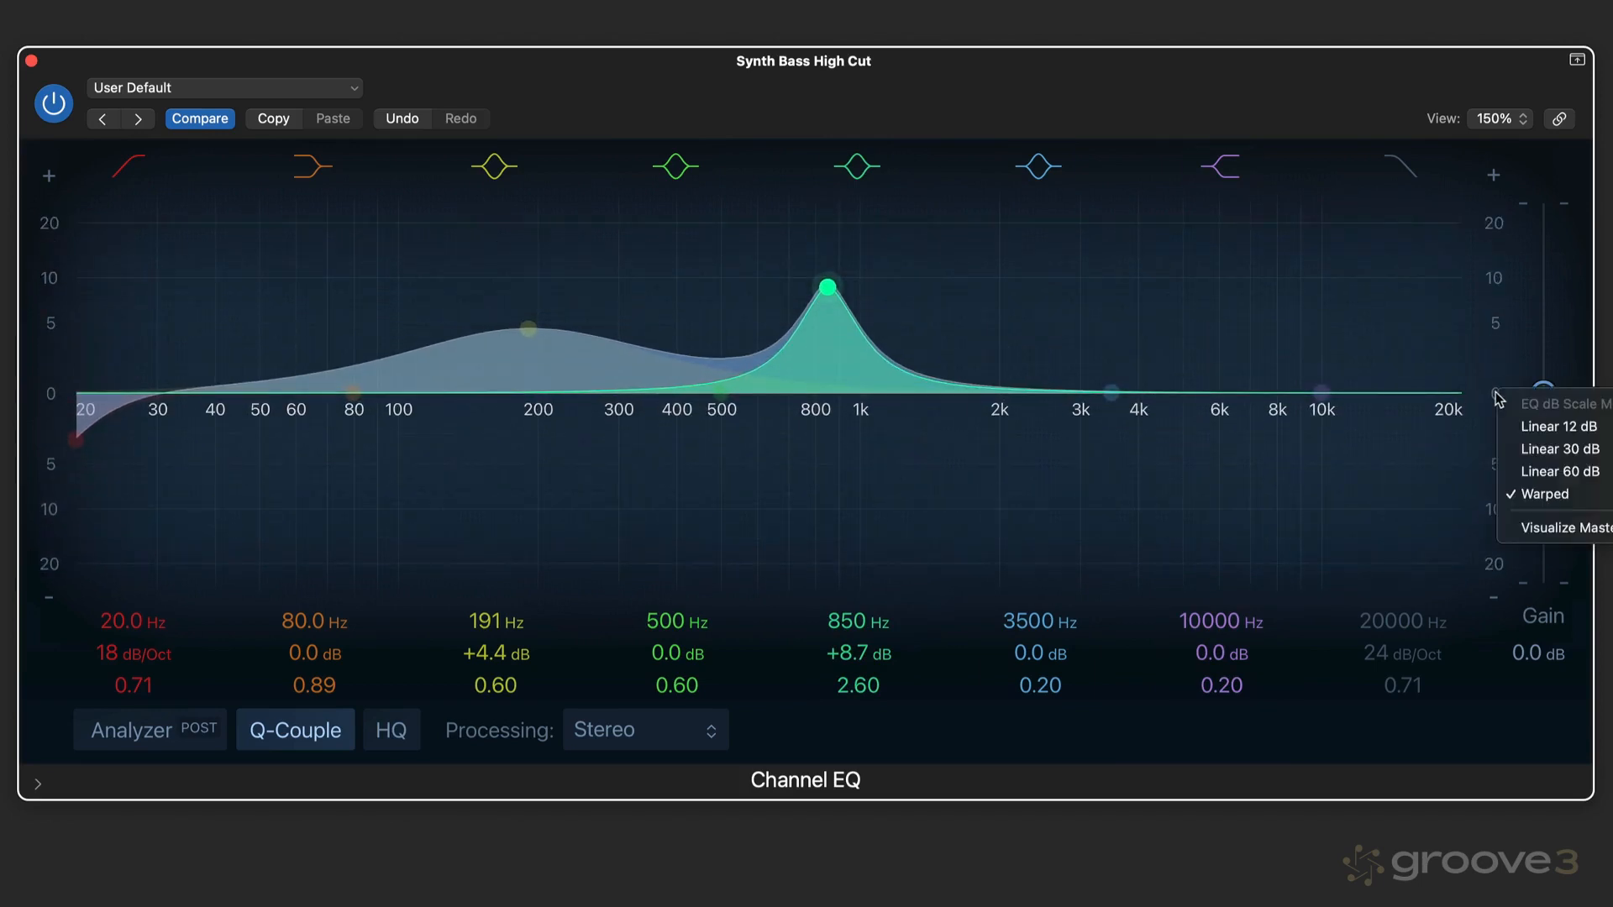
{"action": "left_click", "coordinate": [1556, 427]}
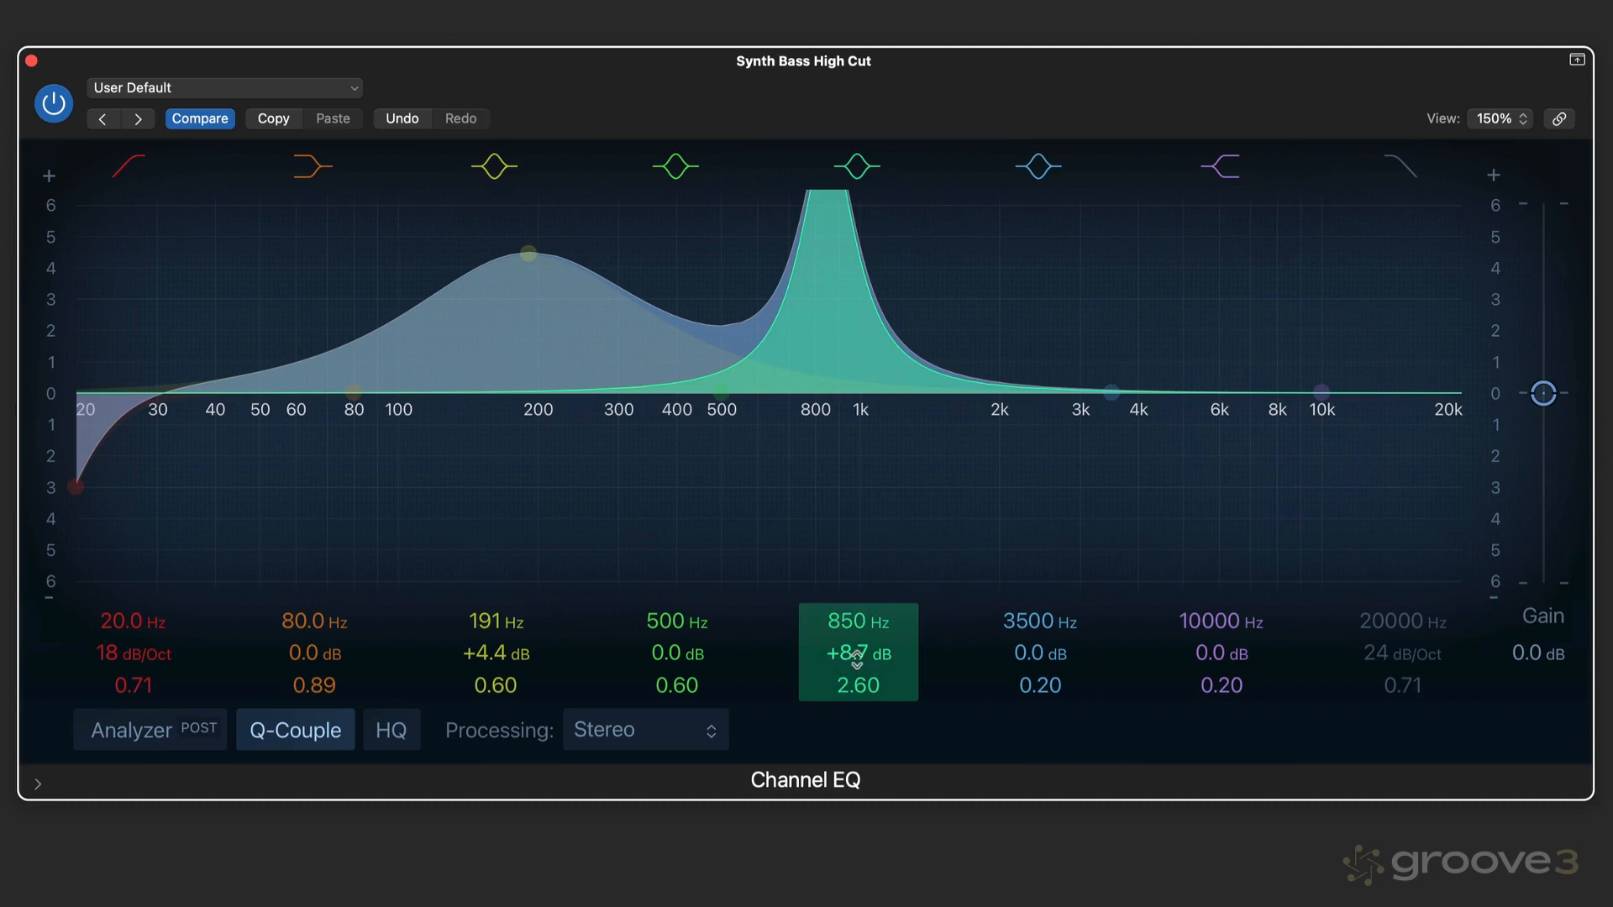
- Change the EQ graph's dB scale to Linear 30 dB
{"action": "mouse_move", "coordinate": [1508, 397]}
{"action": "left_mouse_down"}
{"action": "mouse_move", "coordinate": [1502, 372]}
{"action": "mouse_move", "coordinate": [1481, 553]}
{"action": "mouse_move", "coordinate": [1491, 403]}
{"action": "left_mouse_up"}
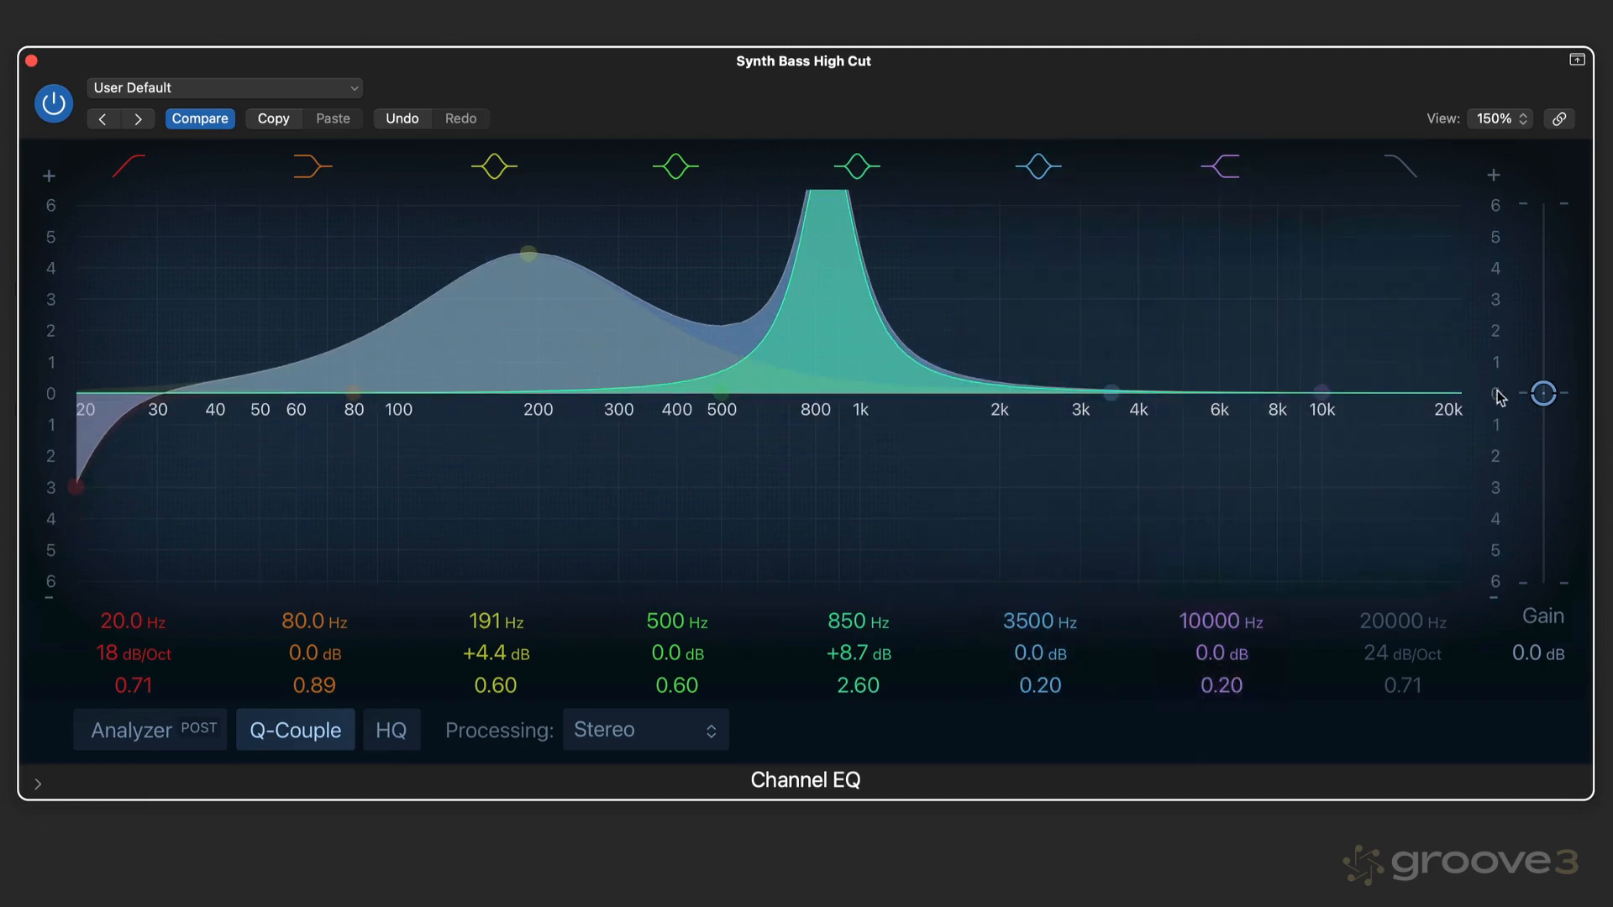
{"action": "right_click", "coordinate": [1498, 398]}
{"action": "left_click", "coordinate": [1512, 450]}
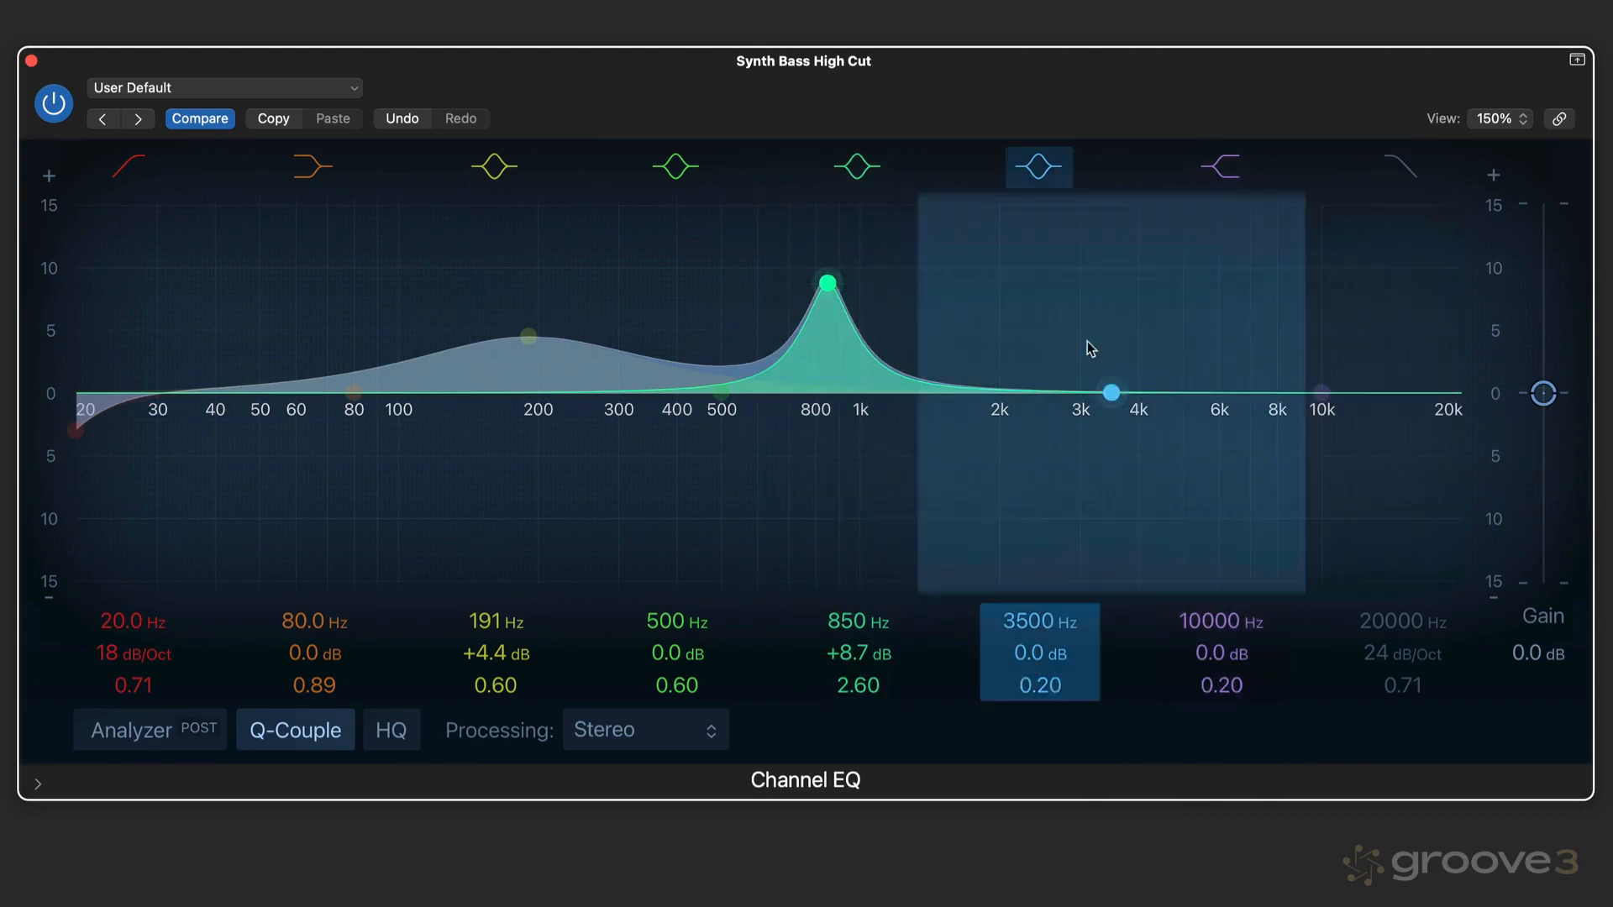
- Switch the EQ graph's dB scale to Linear 60 dB, and from there to Warped
{"action": "right_click", "coordinate": [1503, 395]}
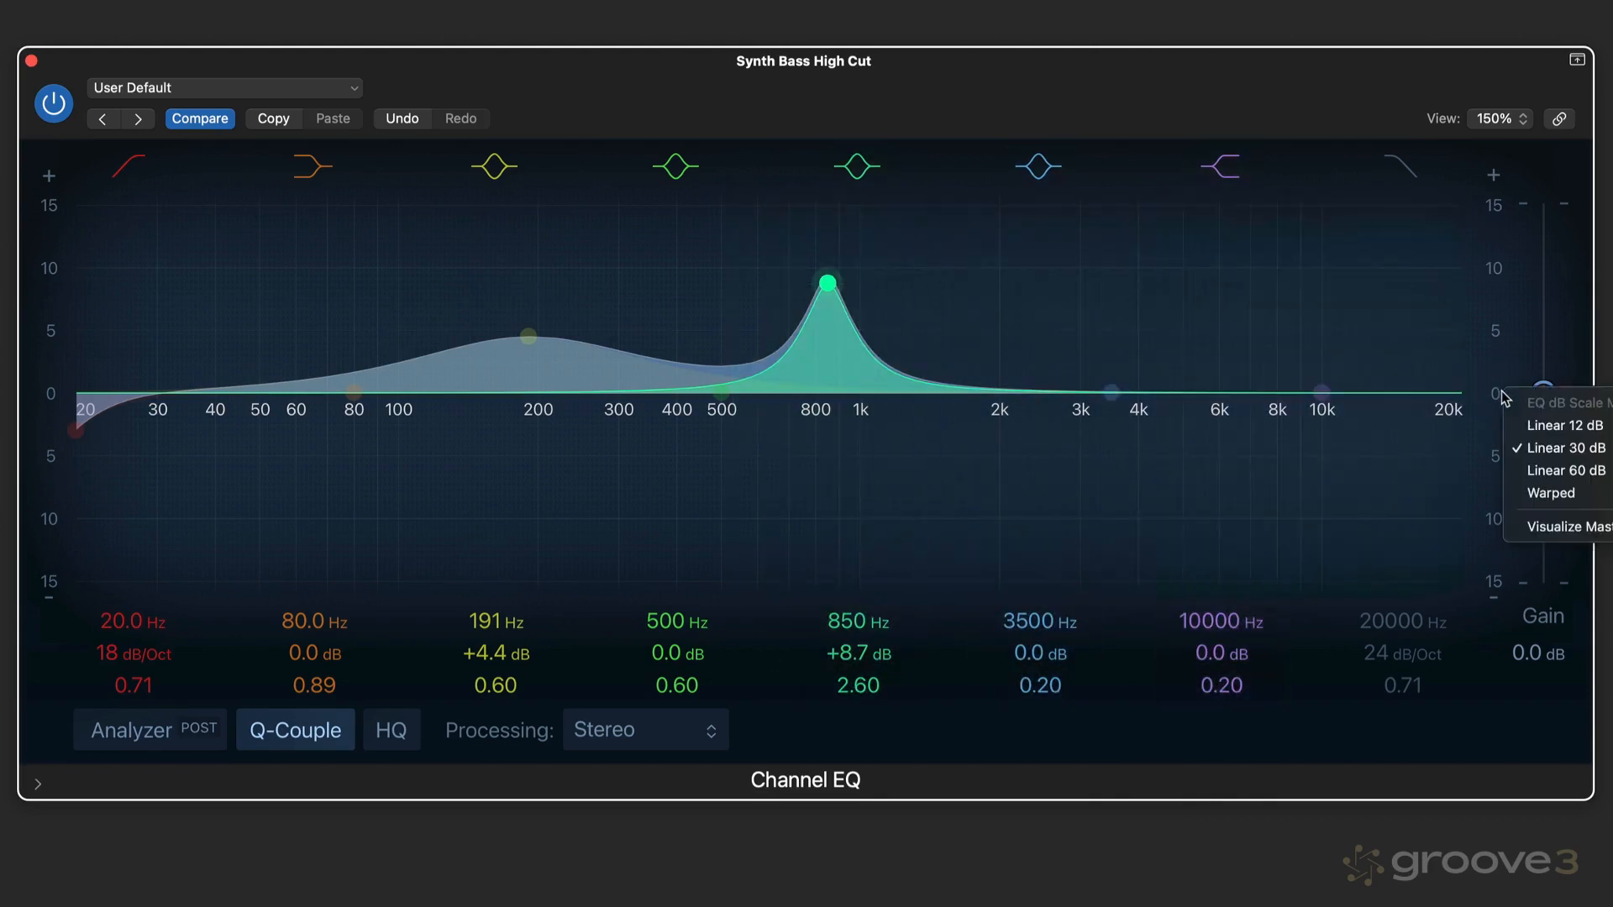
{"action": "left_click", "coordinate": [1527, 469]}
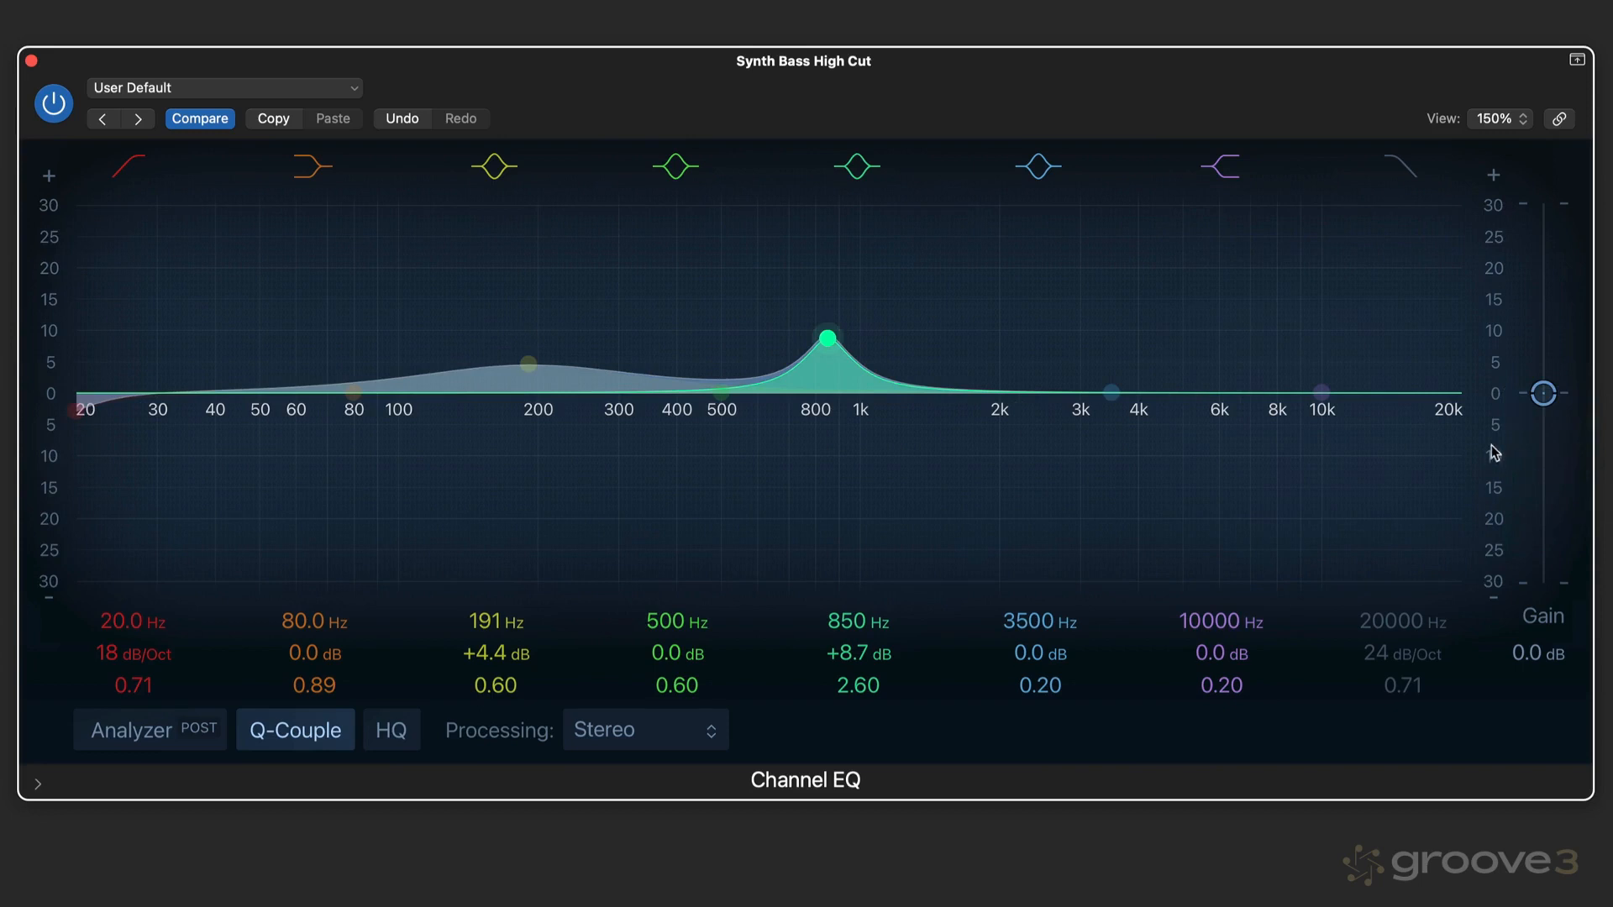
{"action": "right_click", "coordinate": [1496, 391]}
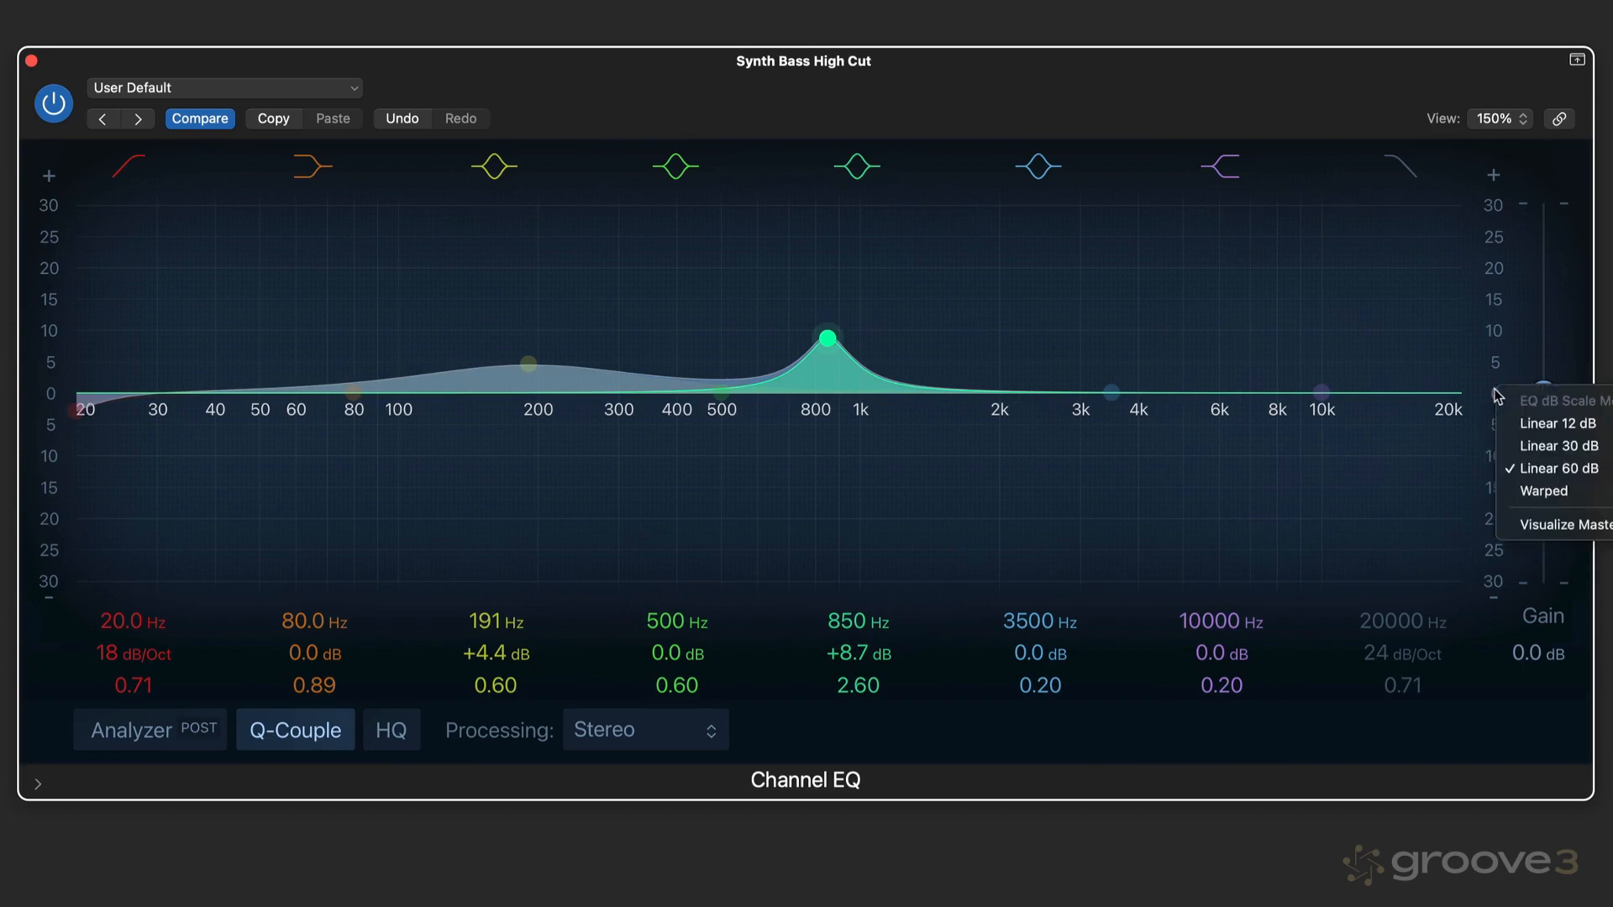
{"action": "left_click", "coordinate": [1534, 494]}
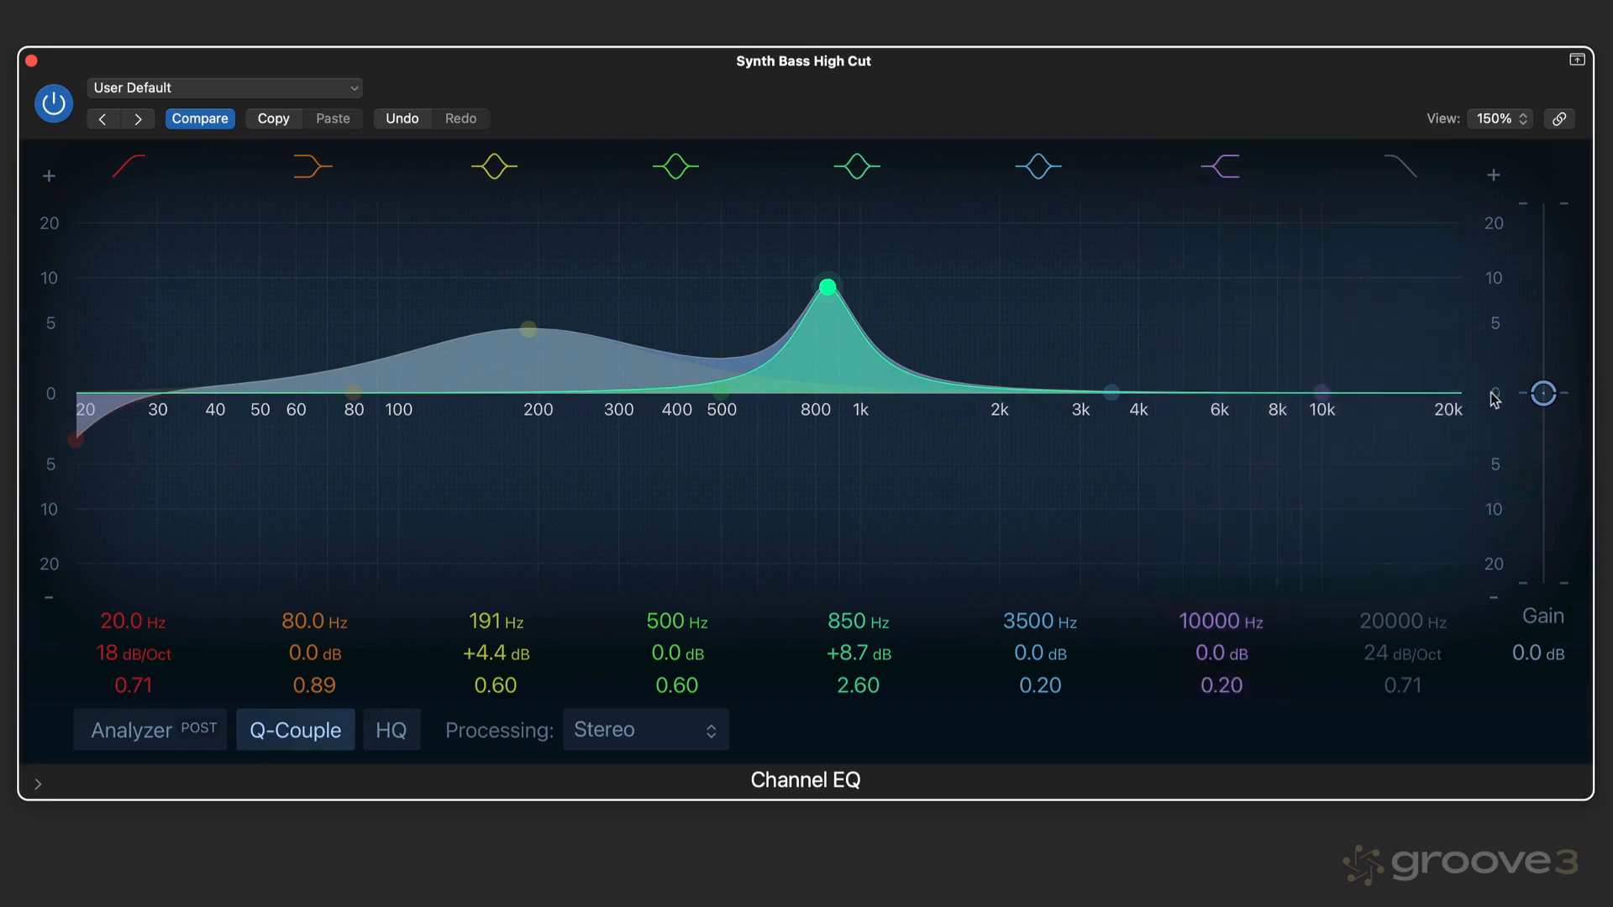
- Raise the master gain to about +0.3 dB and turn on Visualize Master Gain for the EQ graph
{"action": "mouse_move", "coordinate": [1500, 388]}
{"action": "left_mouse_down"}
{"action": "mouse_move", "coordinate": [1500, 534]}
{"action": "mouse_move", "coordinate": [1499, 204]}
{"action": "mouse_move", "coordinate": [1478, 388]}
{"action": "left_mouse_up"}
{"action": "right_click", "coordinate": [1496, 397]}
{"action": "left_click", "coordinate": [1549, 525]}
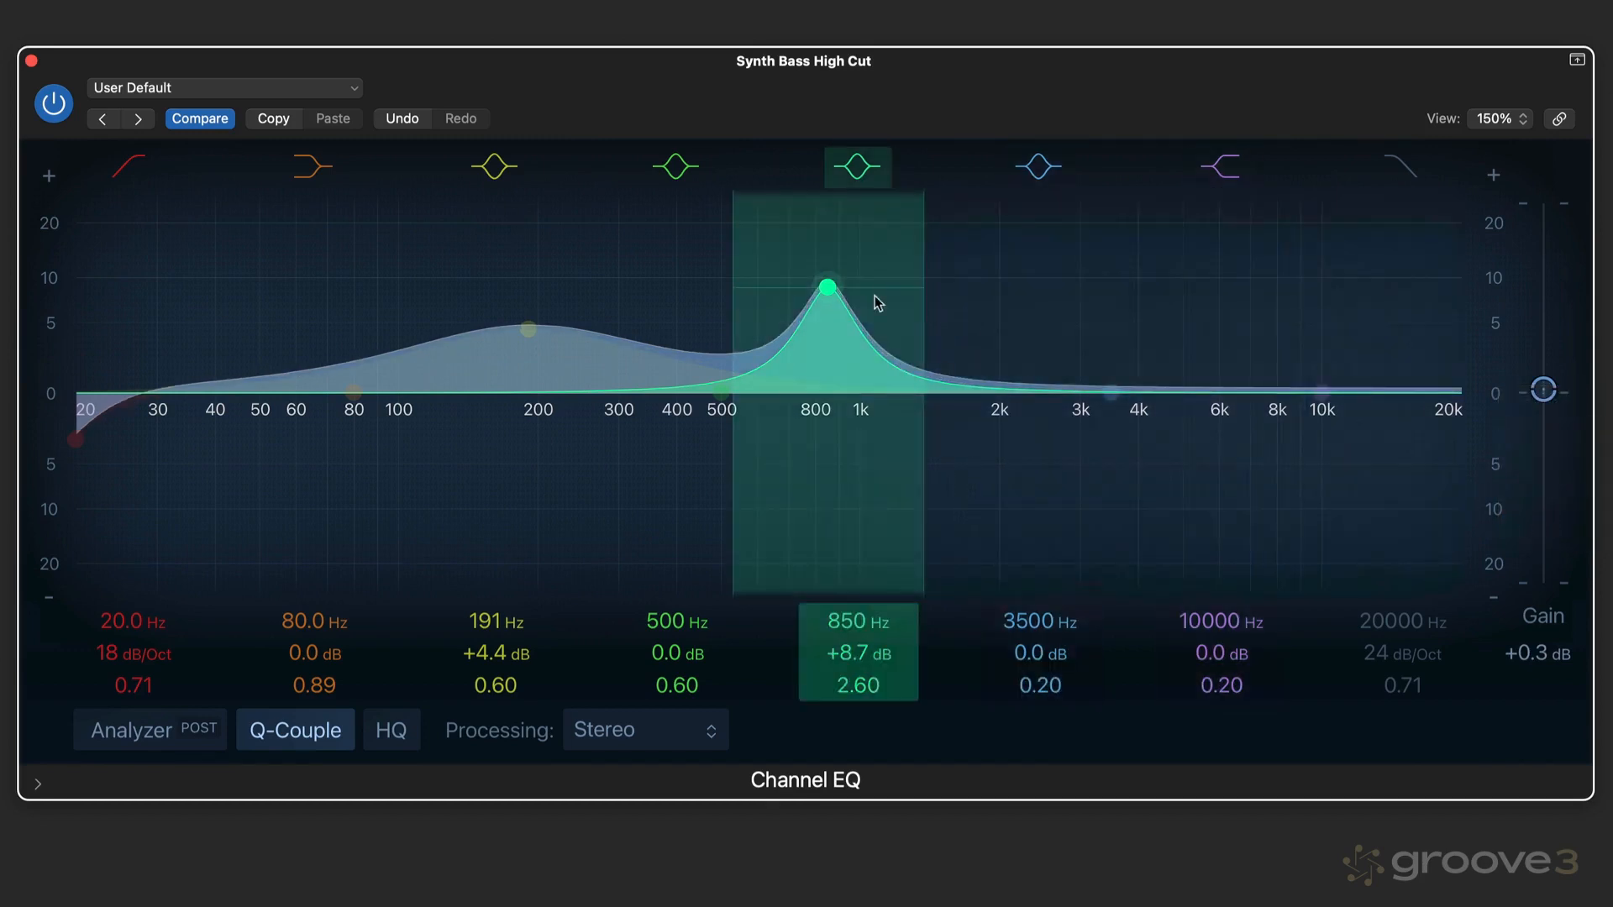
- Retune the 850 Hz boost to about 860 Hz, +10.4 dB and Q 1.80, and turn off Visualize Master Gain
{"action": "left_click_drag", "start_coordinate": [823, 286], "coordinate": [824, 270]}
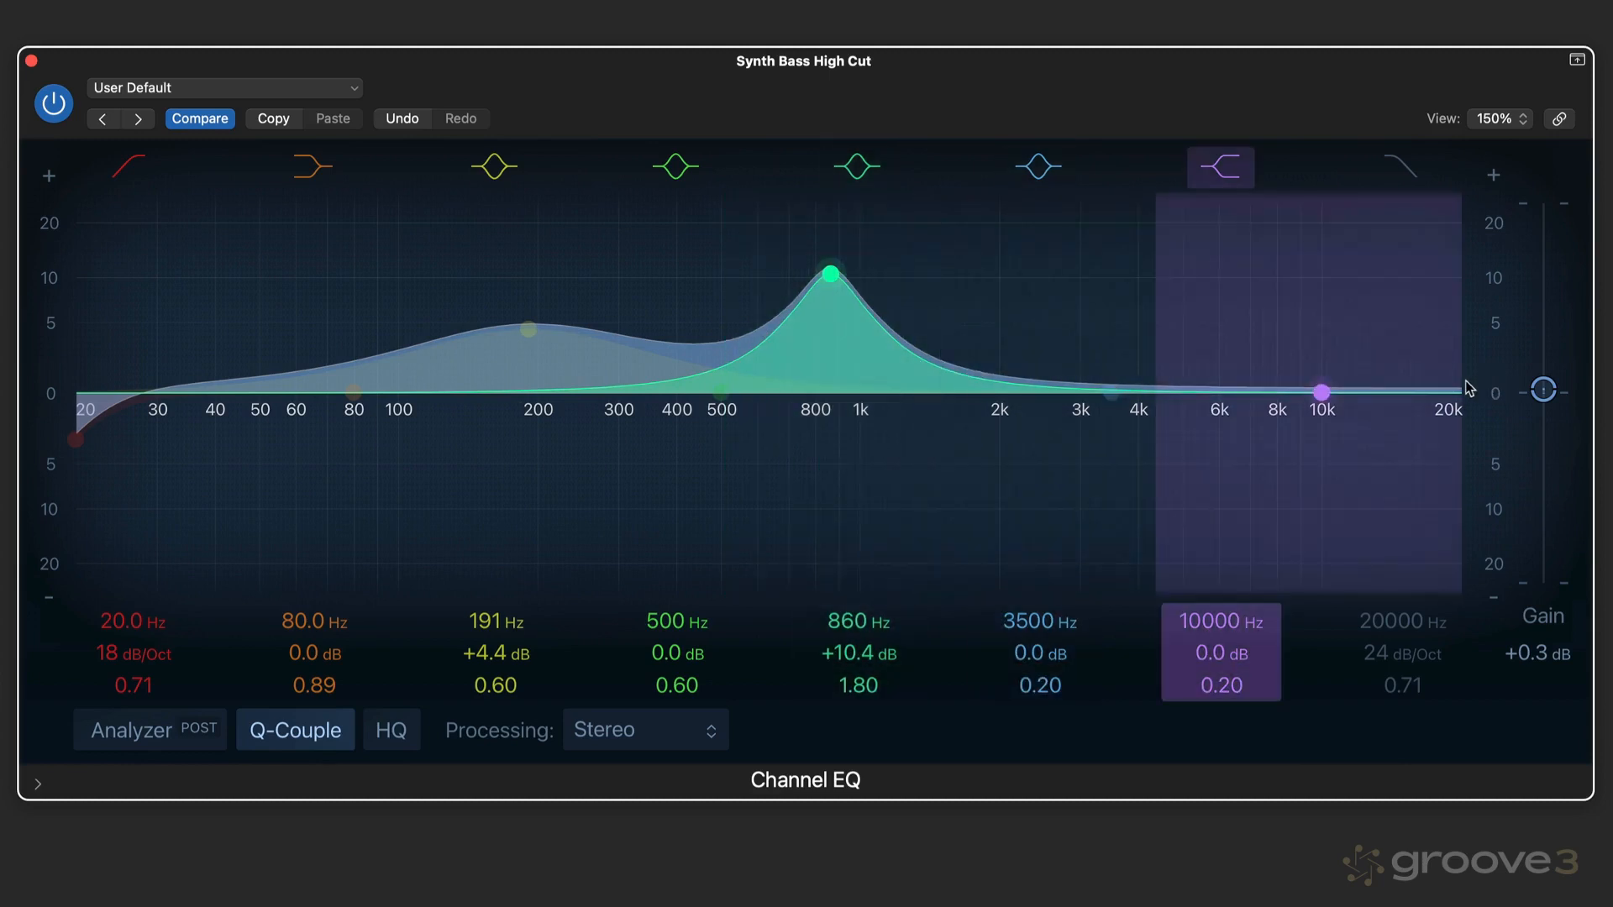
{"action": "left_click", "coordinate": [1504, 397]}
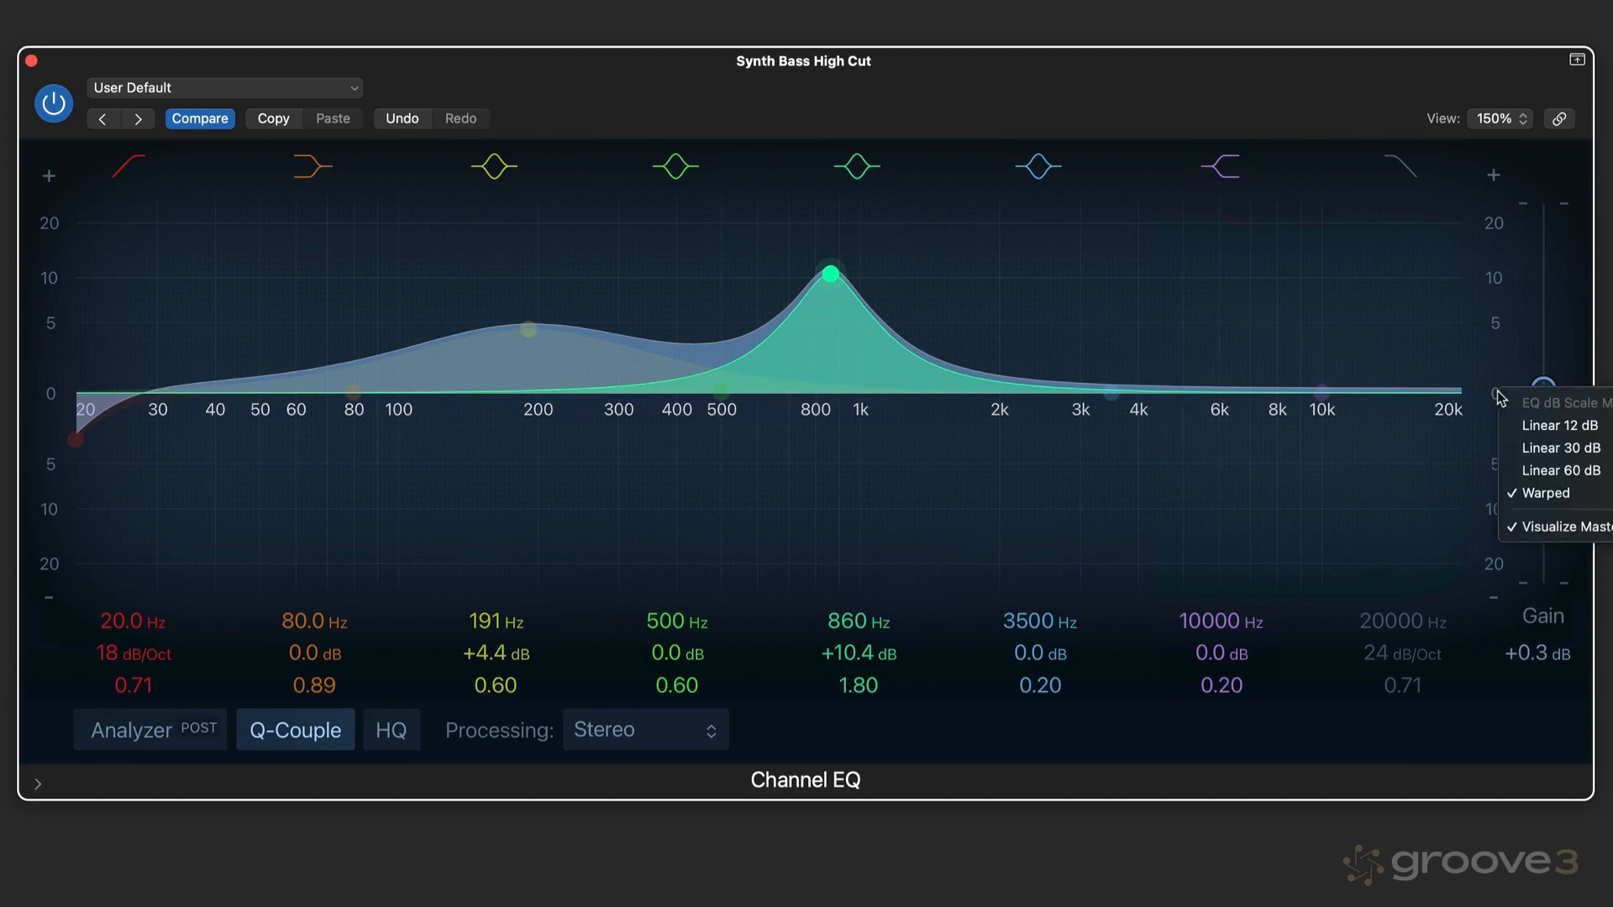
{"action": "left_click", "coordinate": [1552, 528]}
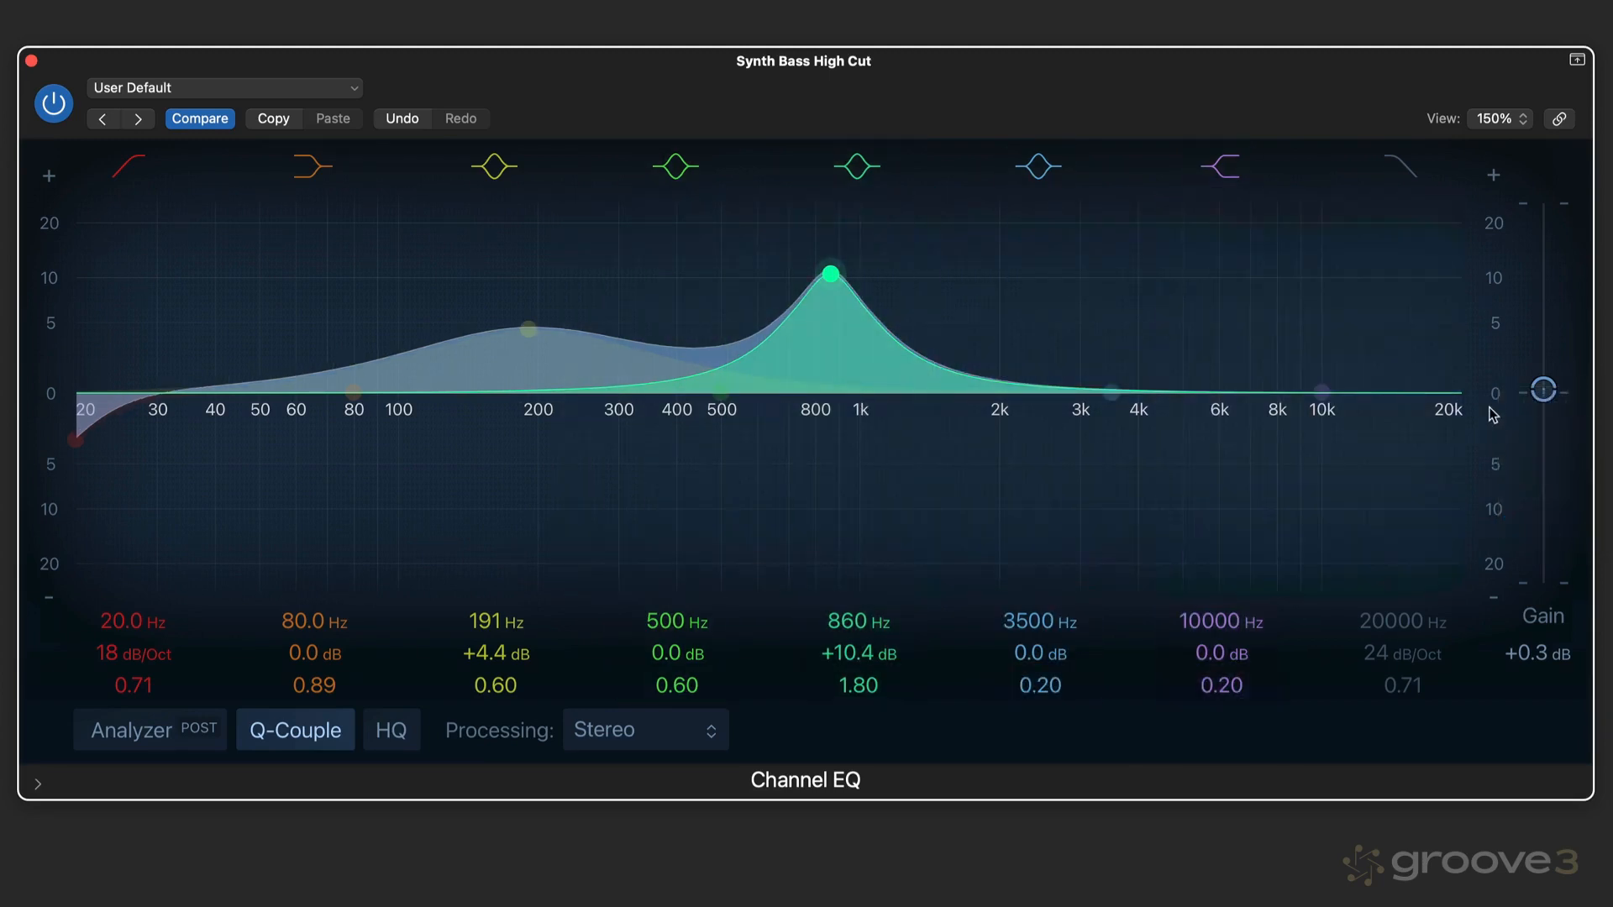
{"action": "right_click", "coordinate": [890, 446]}
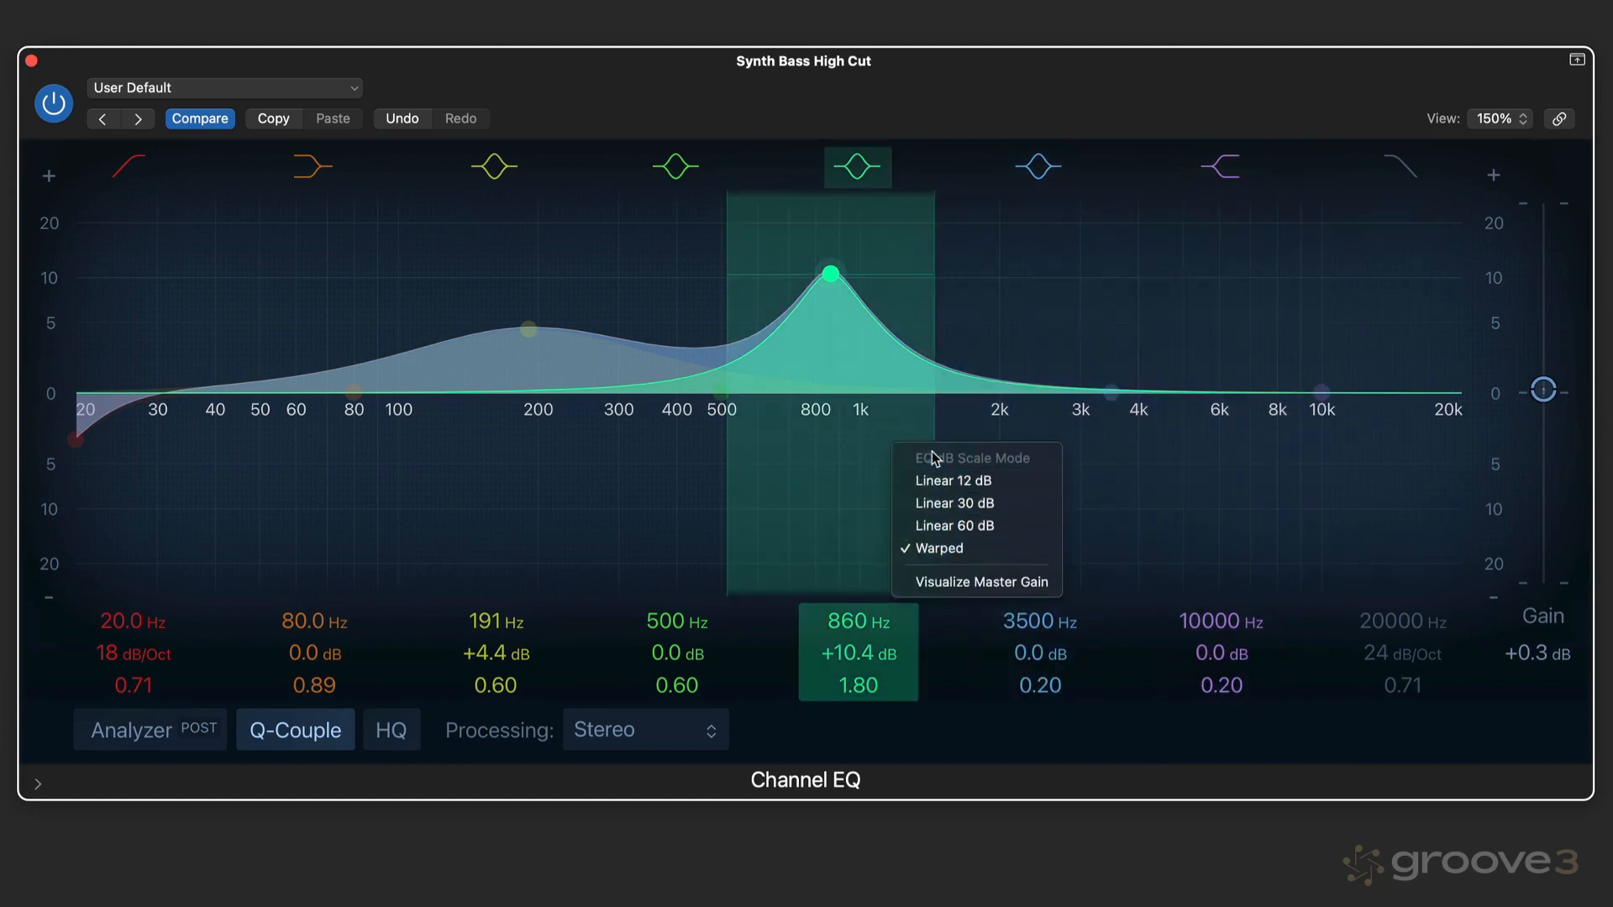
{"action": "right_click", "coordinate": [52, 395]}
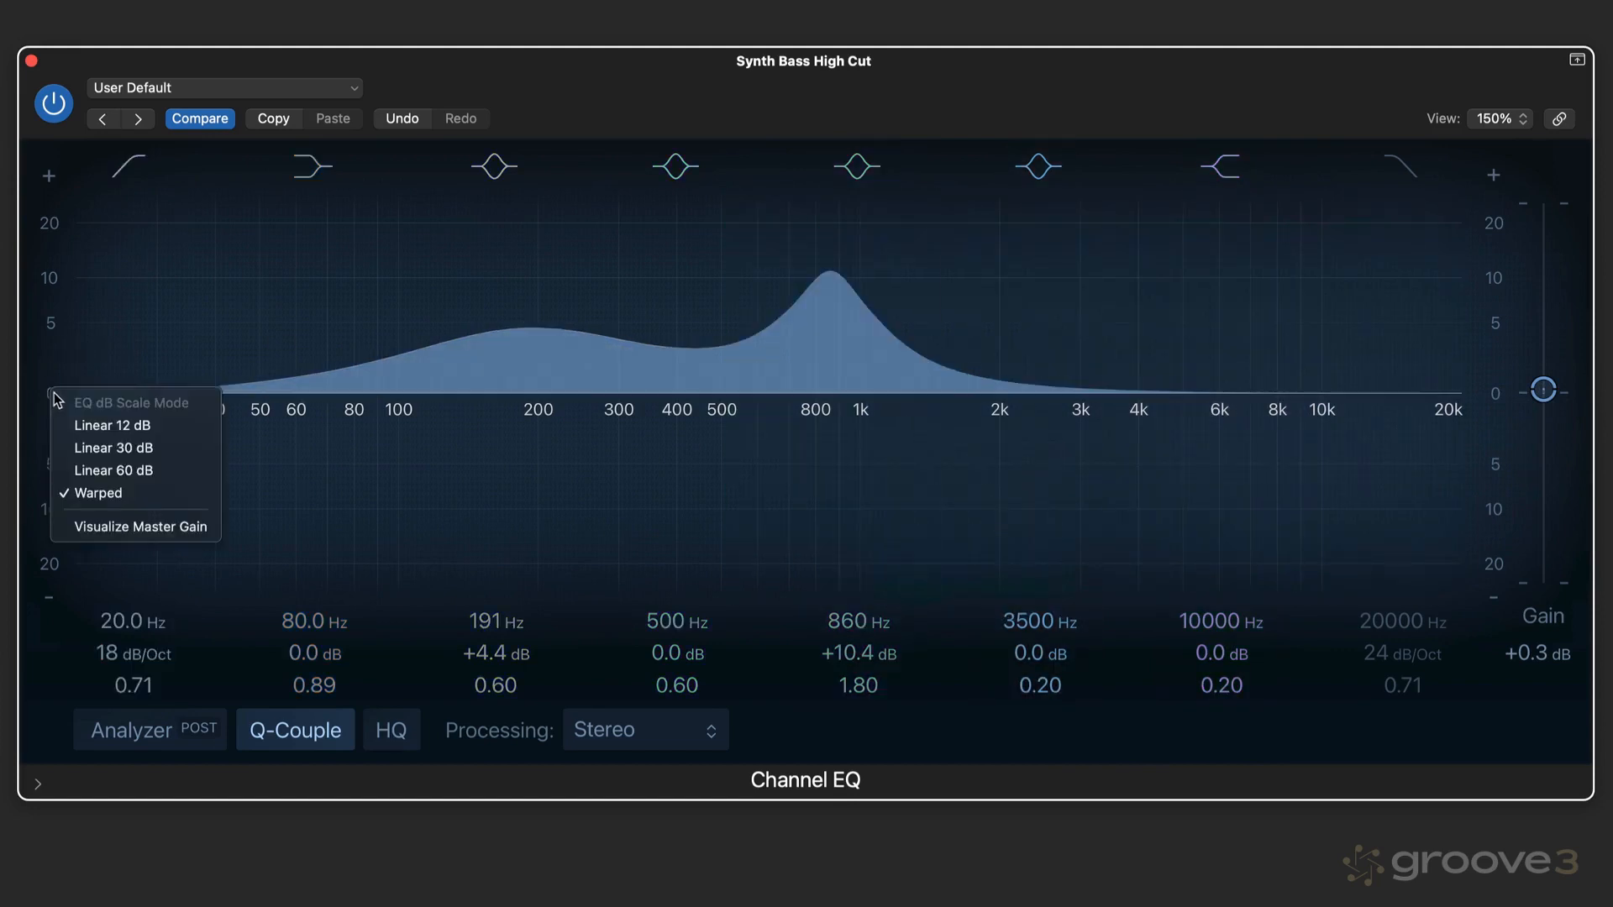
{"action": "left_click", "coordinate": [292, 474]}
- Turn on the Analyzer and set its range to 120 dB
{"action": "left_click", "coordinate": [144, 727]}
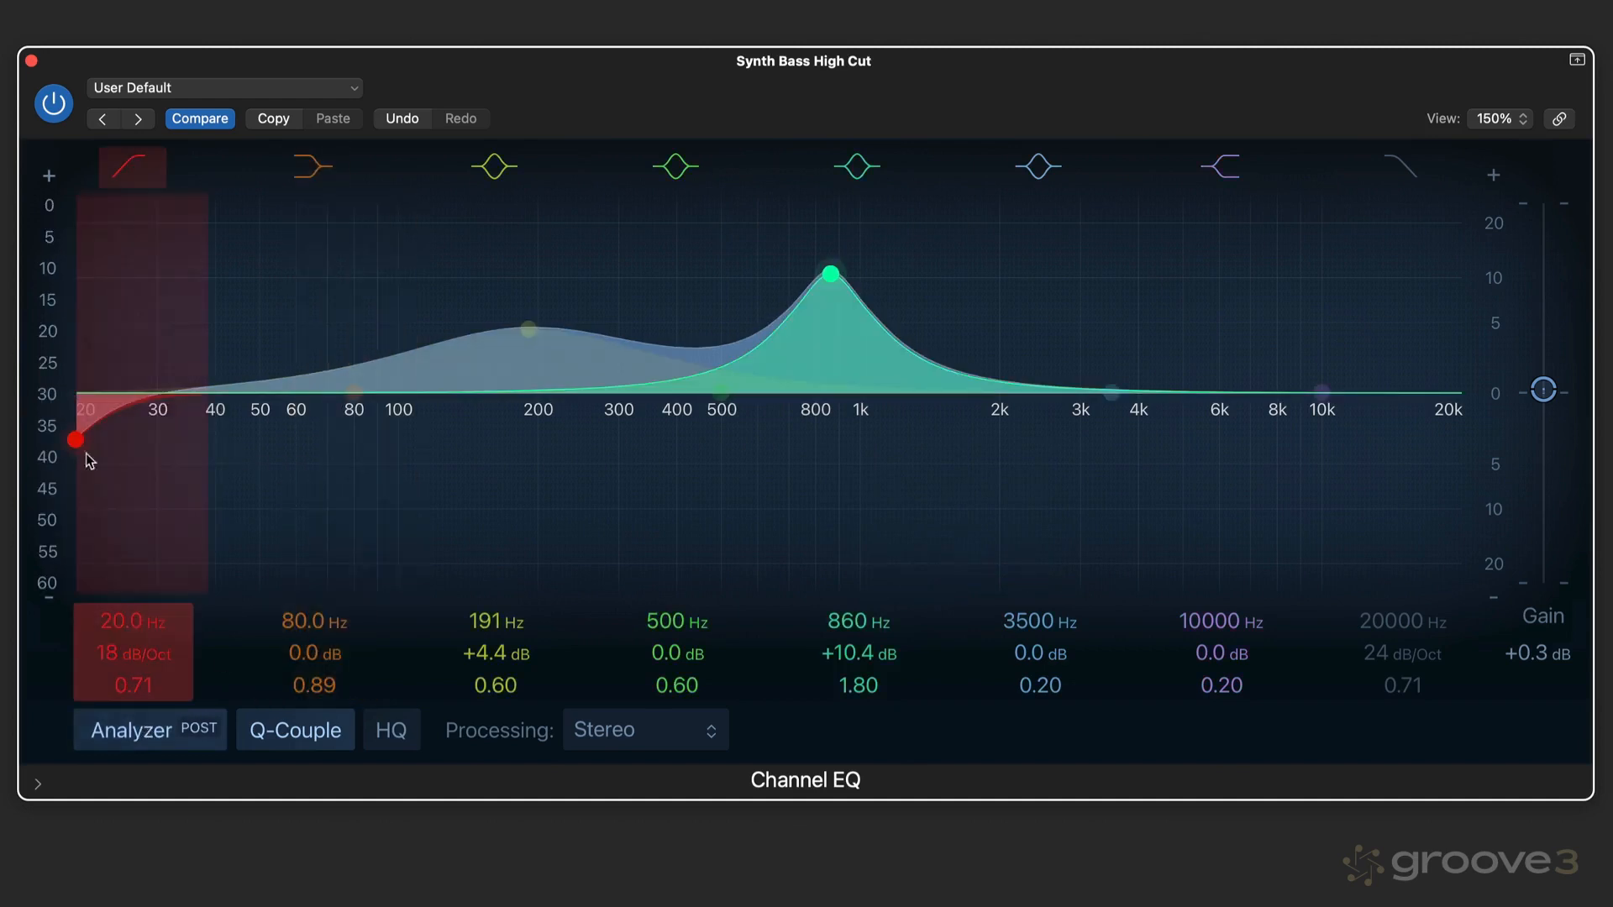
{"action": "left_click", "coordinate": [46, 374]}
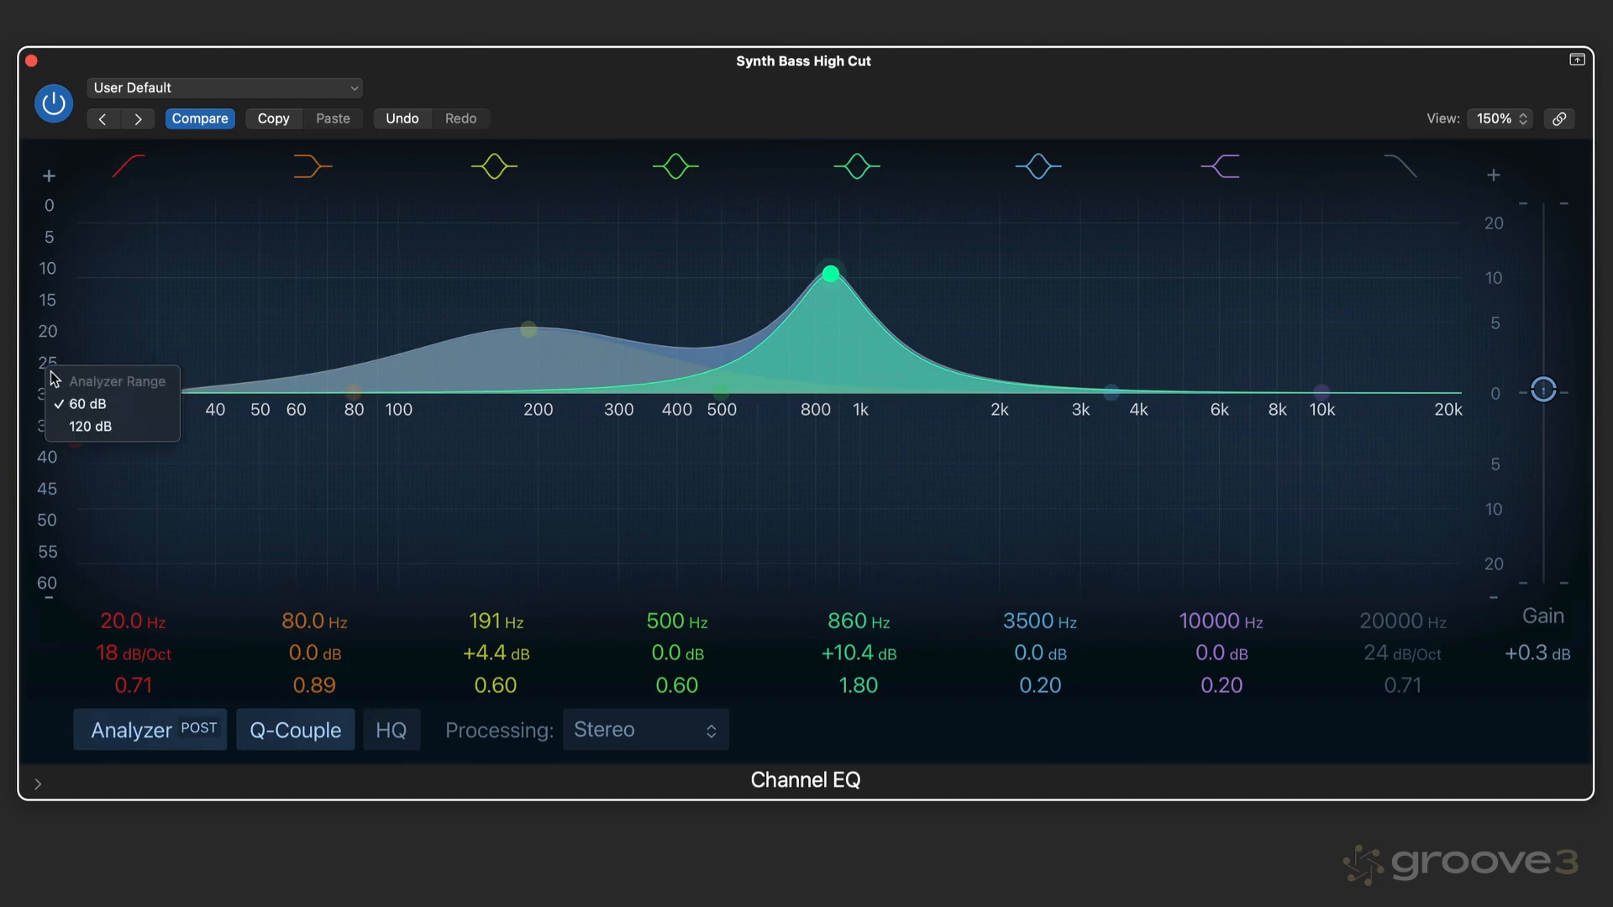
{"action": "left_click", "coordinate": [84, 426]}
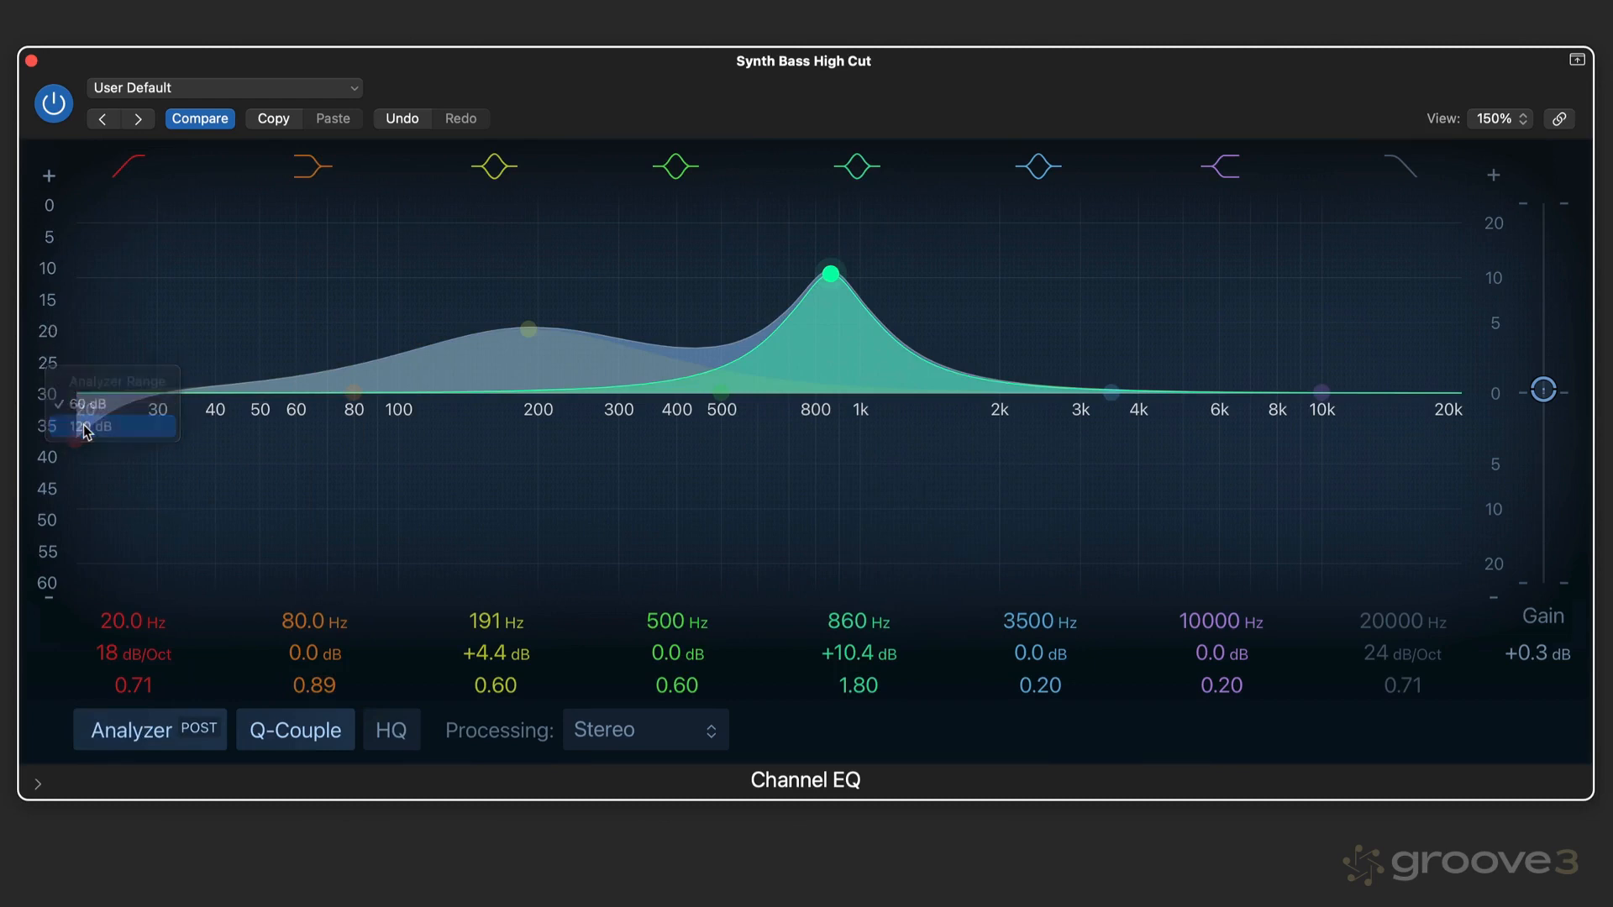
- Set the Analyzer range to 60 dB and start playback
{"action": "left_click", "coordinate": [52, 394]}
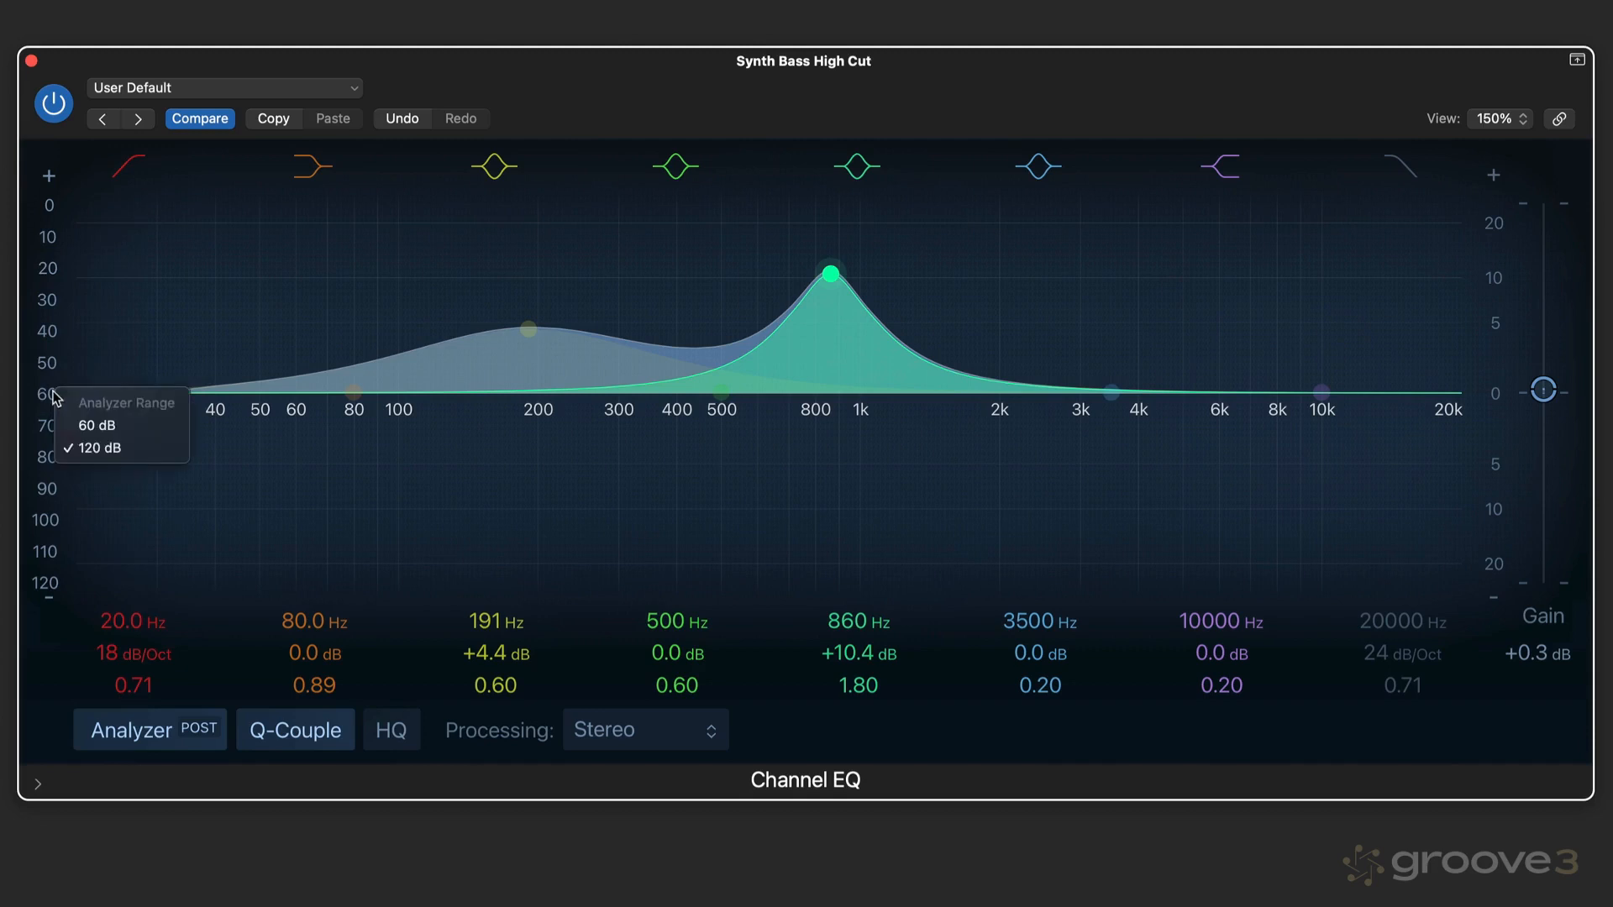
{"action": "left_click", "coordinate": [98, 426]}
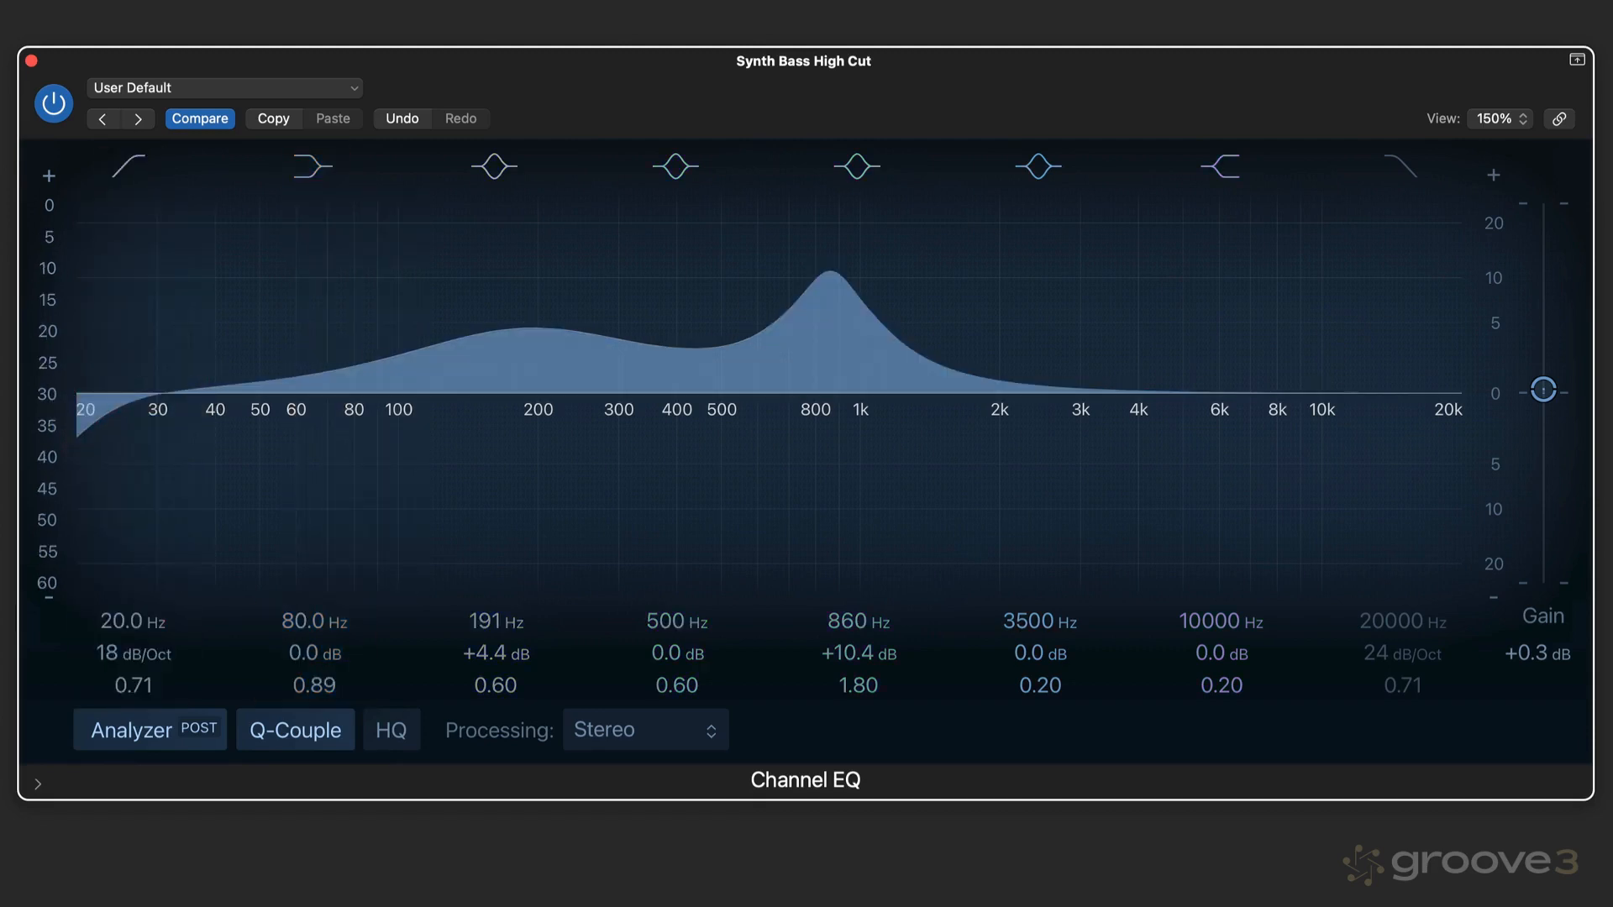
{"action": "key", "text": "space"}
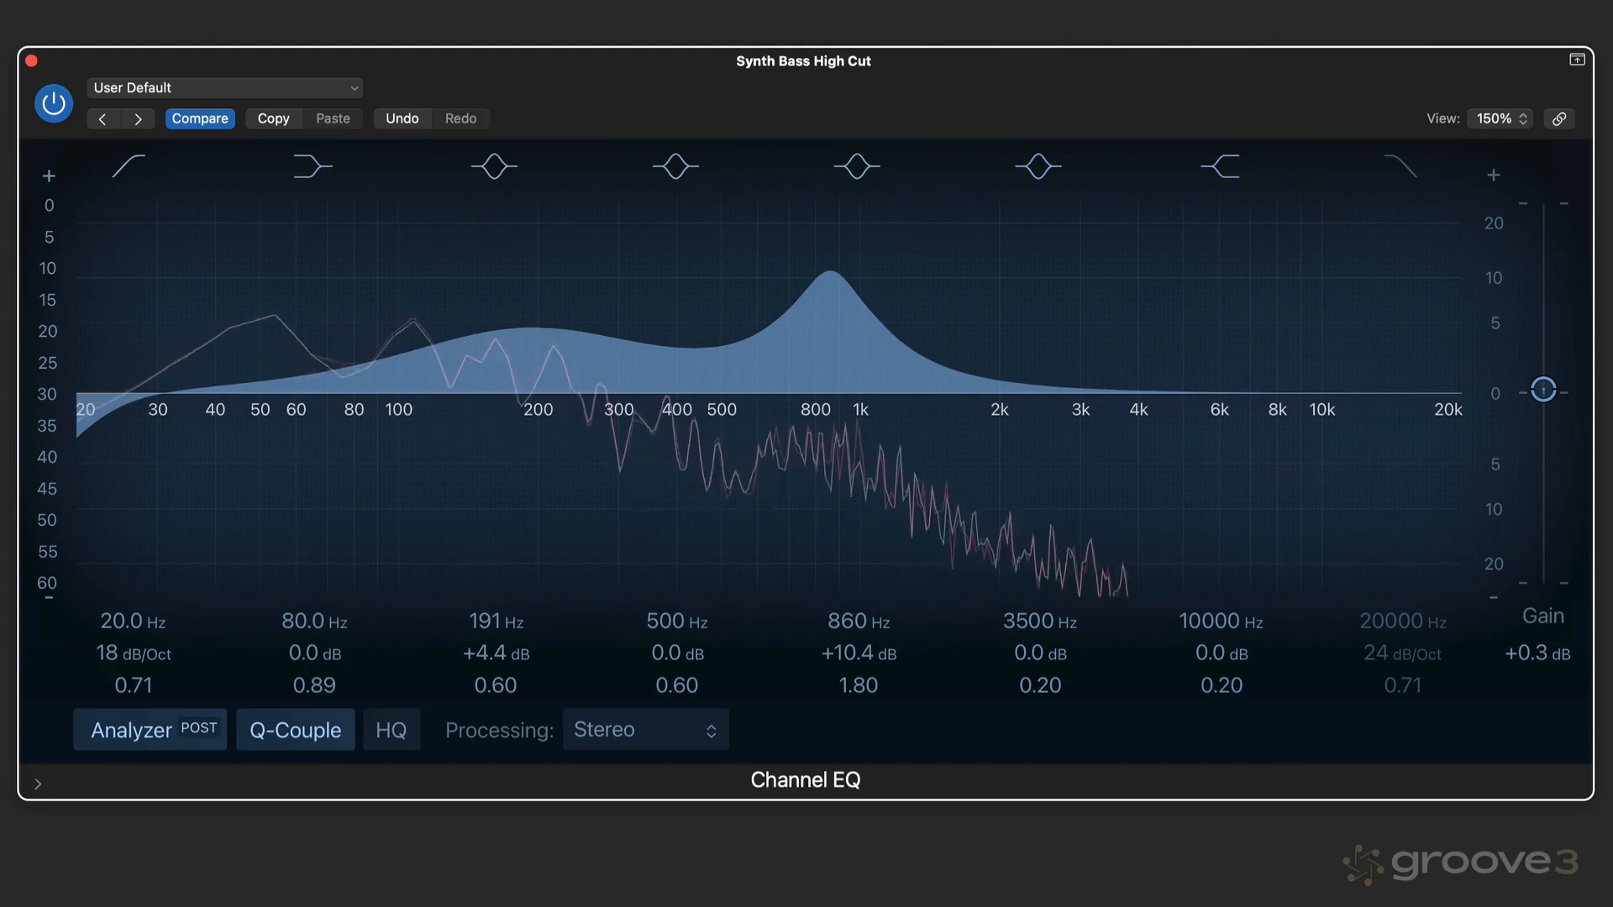
- During playback, switch the Analyzer range to 120 dB and back to 60 dB to compare the spectrum display
{"action": "left_click", "coordinate": [51, 397]}
{"action": "left_click", "coordinate": [84, 447]}
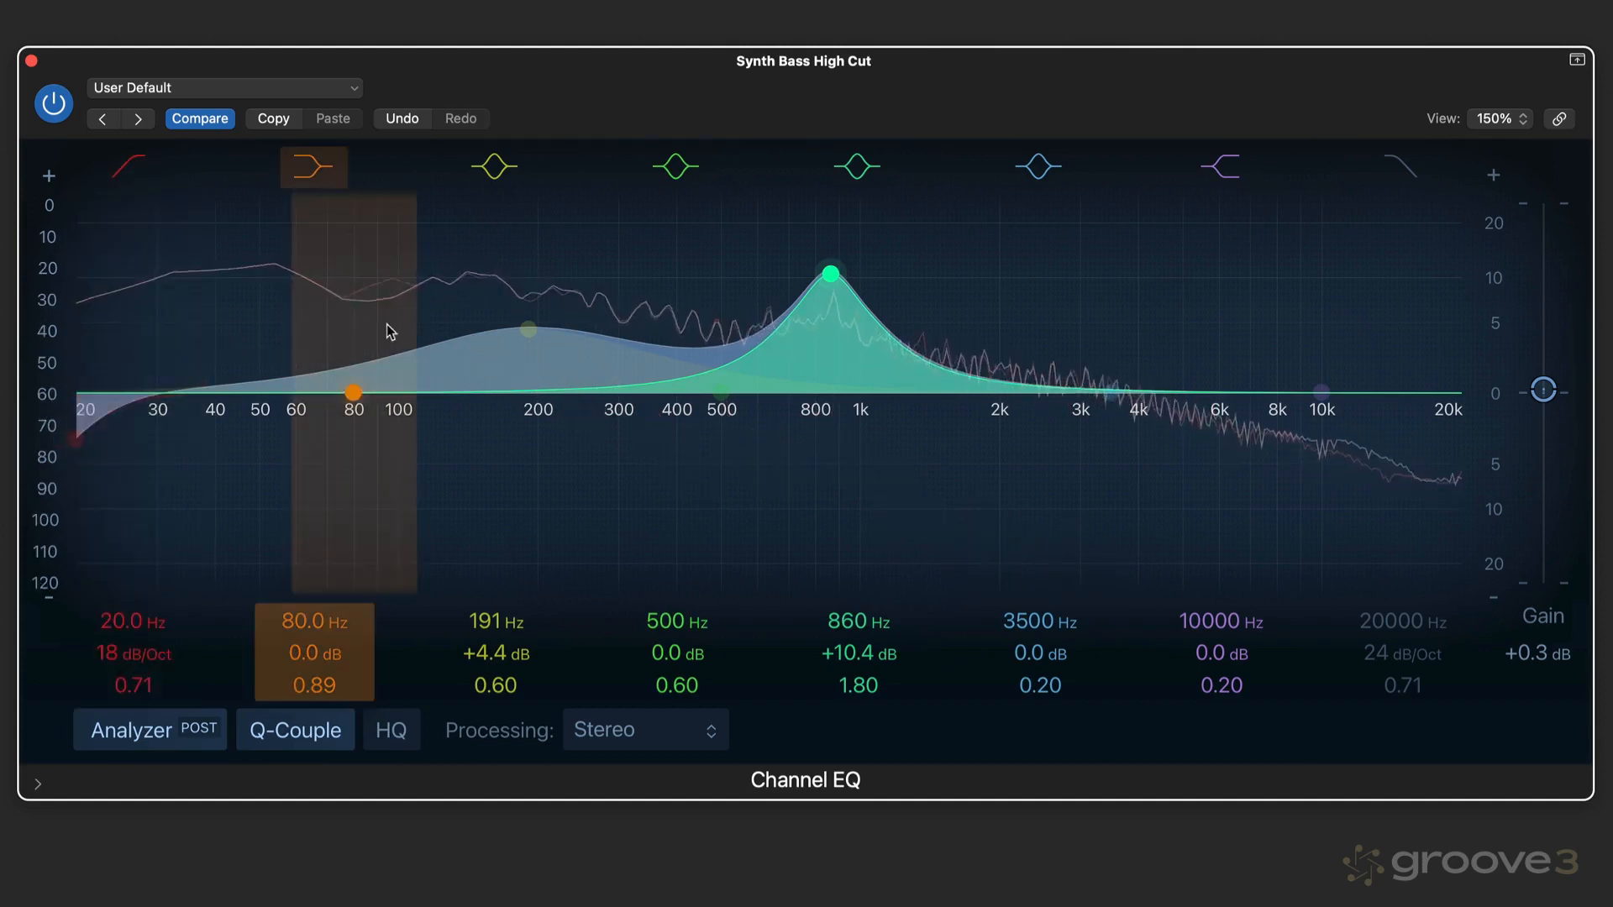
{"action": "left_click", "coordinate": [51, 397]}
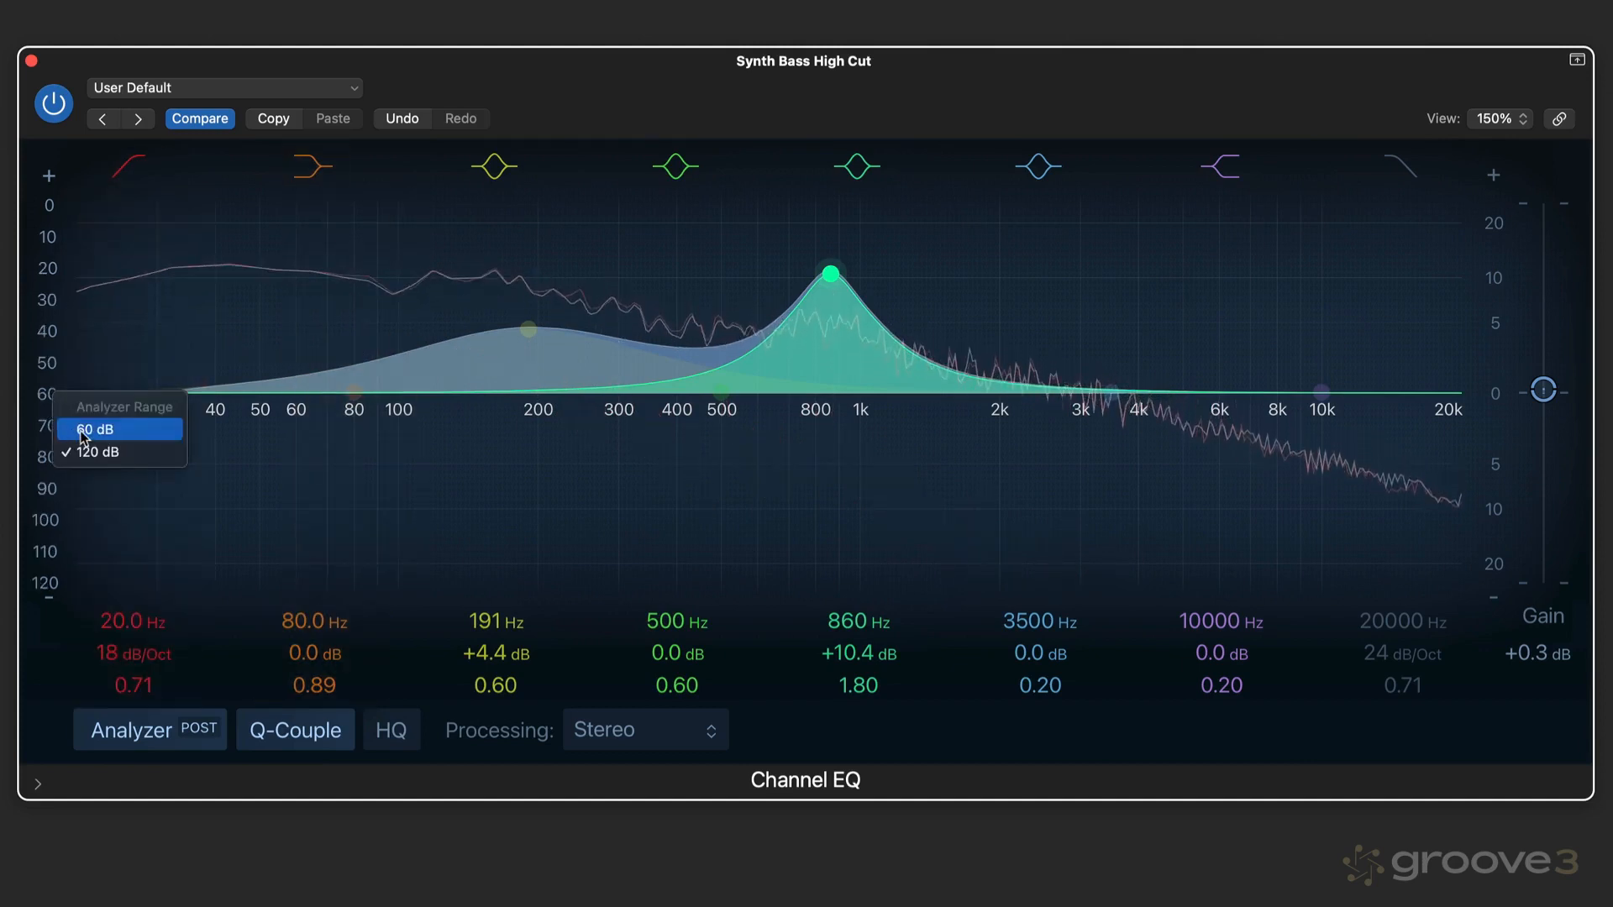
{"action": "left_click", "coordinate": [86, 428]}
- Switch the Analyzer to PRE and back to POST, and turn the Analyzer off
{"action": "left_click", "coordinate": [200, 729]}
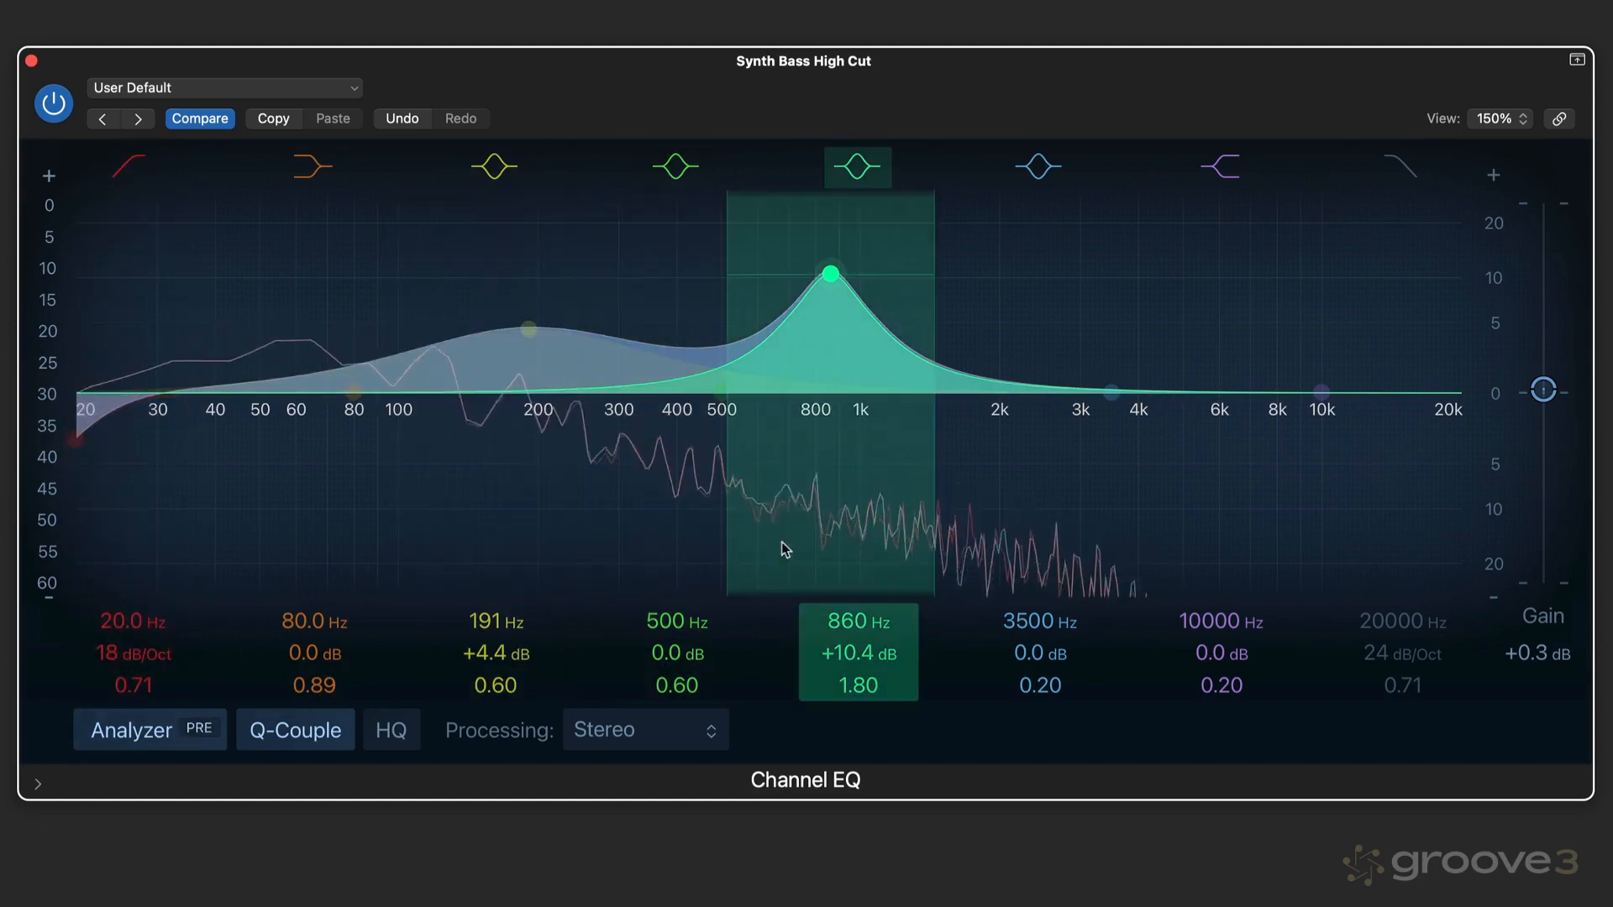
{"action": "left_click", "coordinate": [200, 728]}
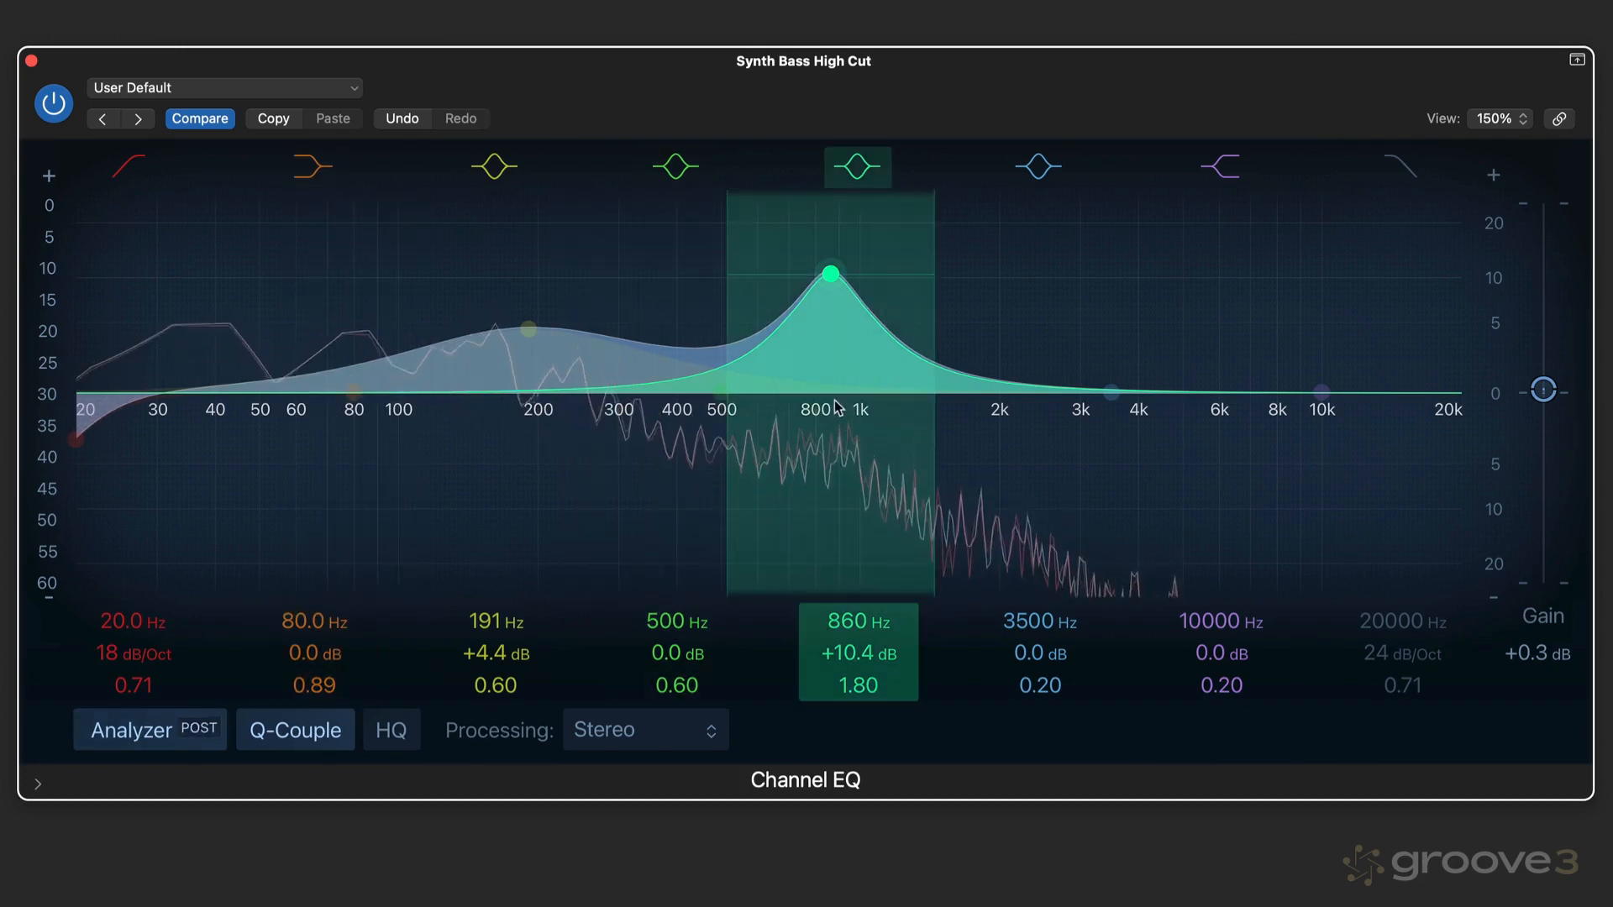
{"action": "left_click", "coordinate": [135, 727]}
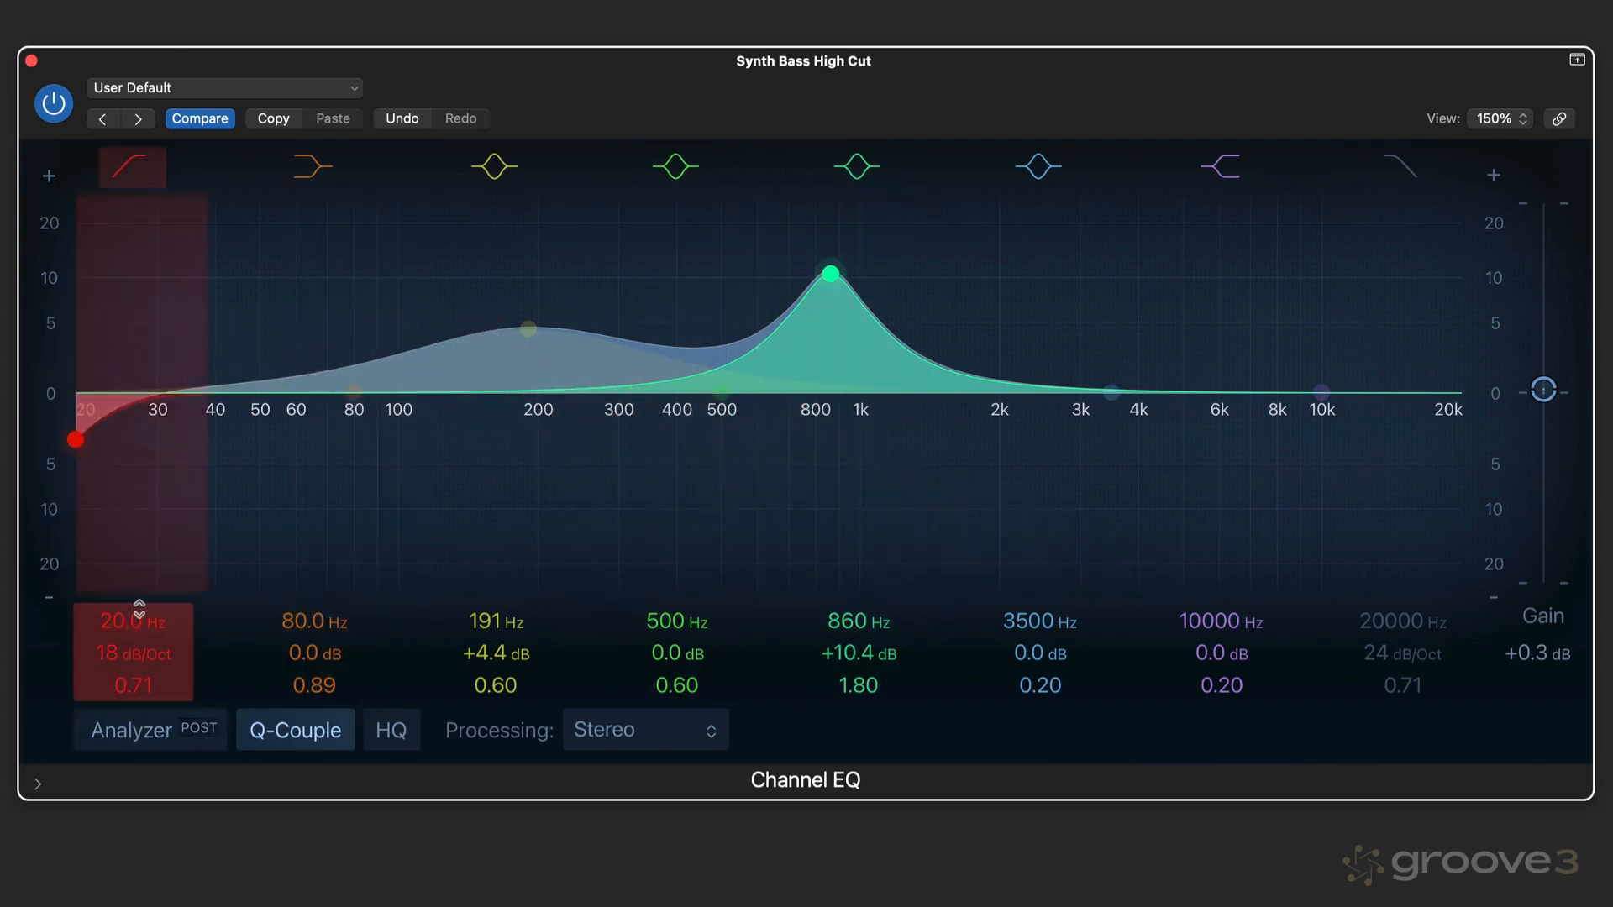
- Reset the 191 Hz and 860 Hz boosts to their default flat settings
{"action": "left_click", "coordinate": [520, 336], "text": "alt"}
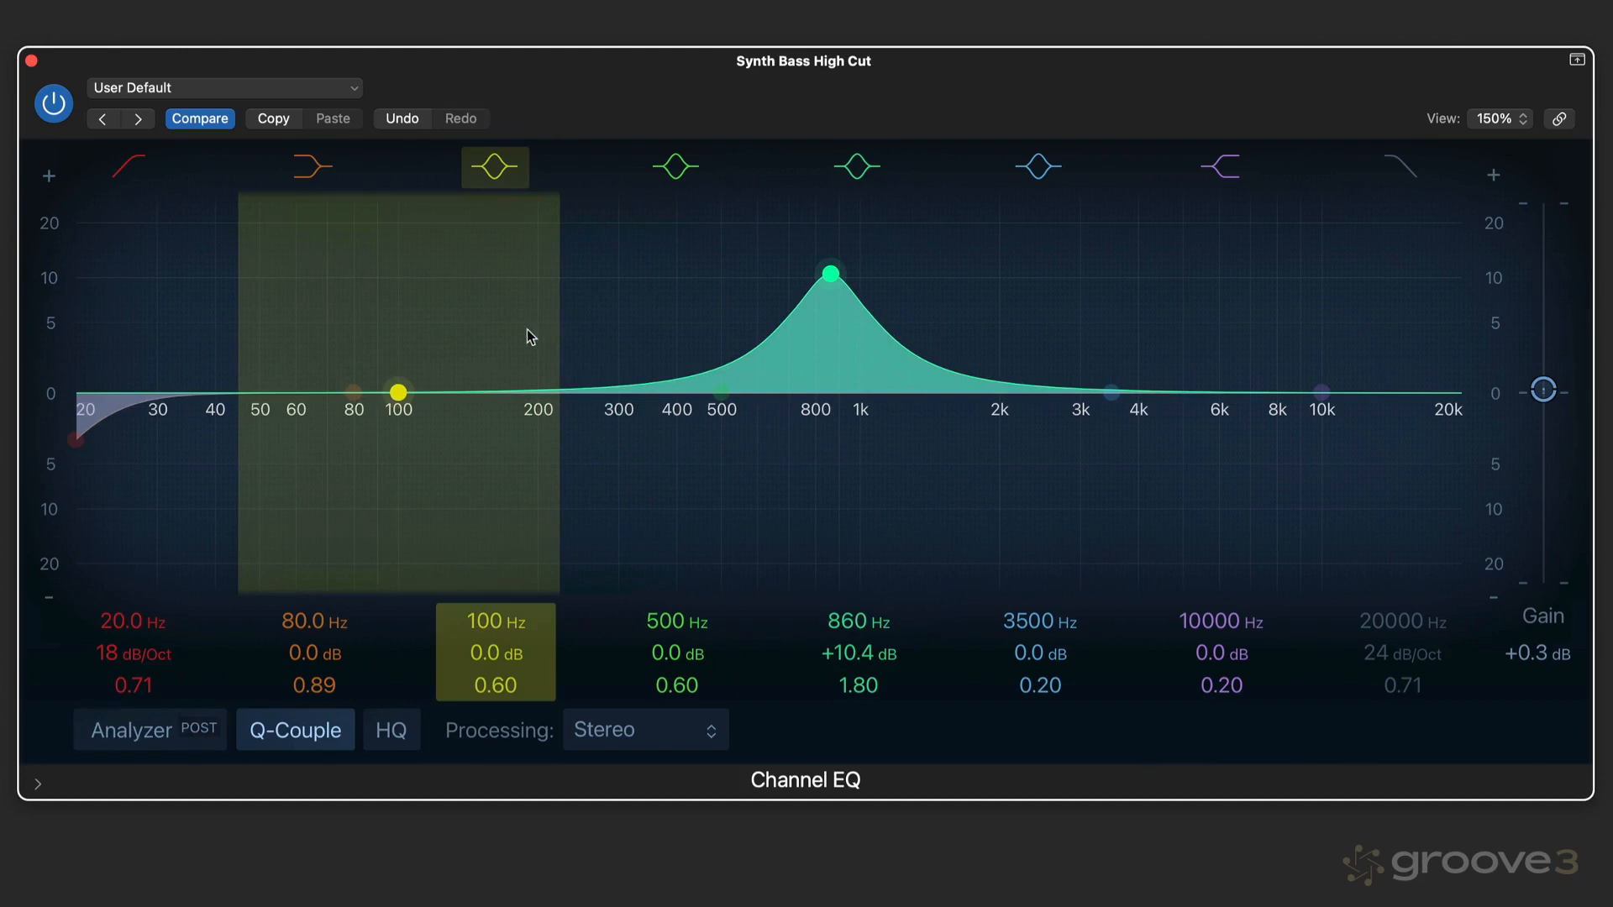
{"action": "left_click", "coordinate": [829, 286], "text": "alt"}
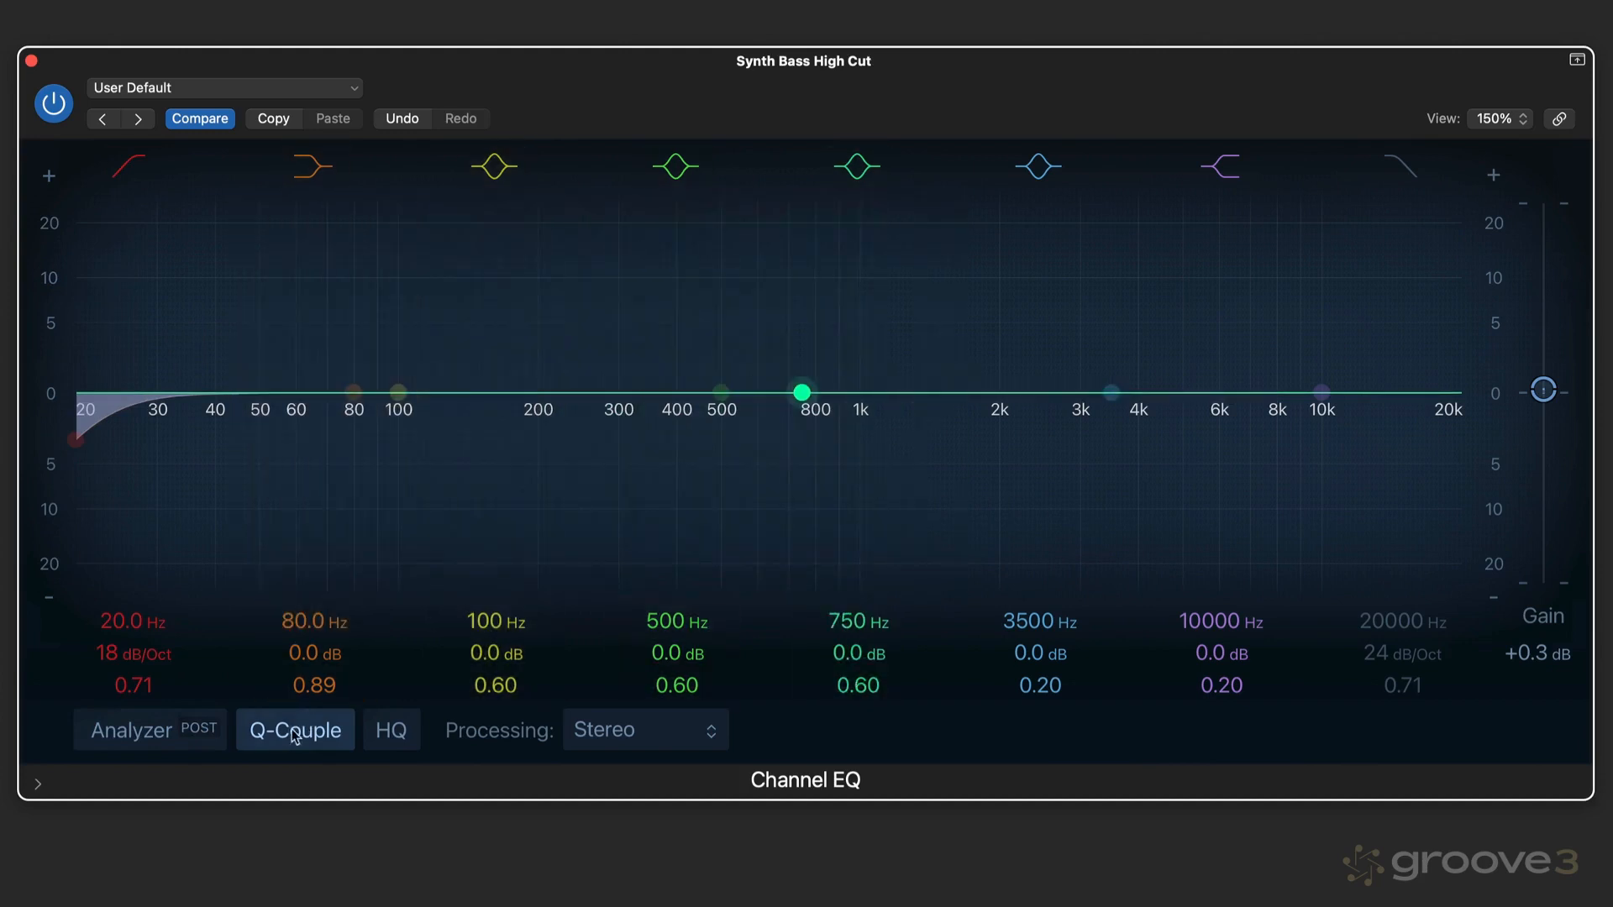
- Toggle Q-Couple, view its Gain-Q Couple Strength options, and leave Q-Couple turned off
{"action": "left_click", "coordinate": [294, 737]}
{"action": "left_click", "coordinate": [293, 737]}
{"action": "right_click", "coordinate": [294, 738]}
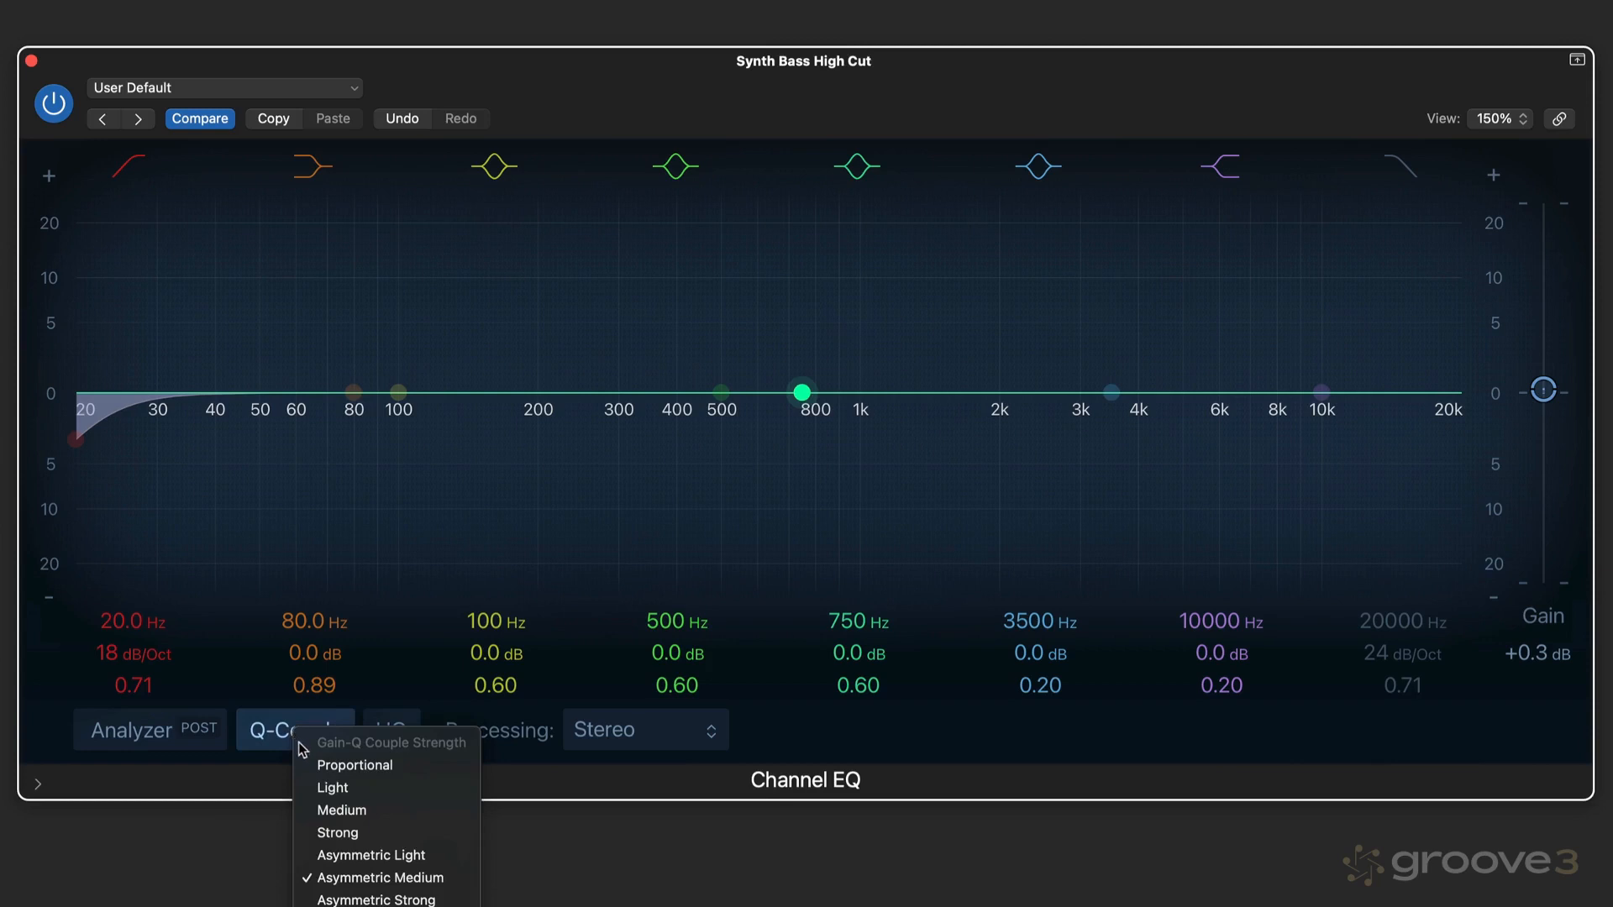
{"action": "left_click", "coordinate": [269, 643]}
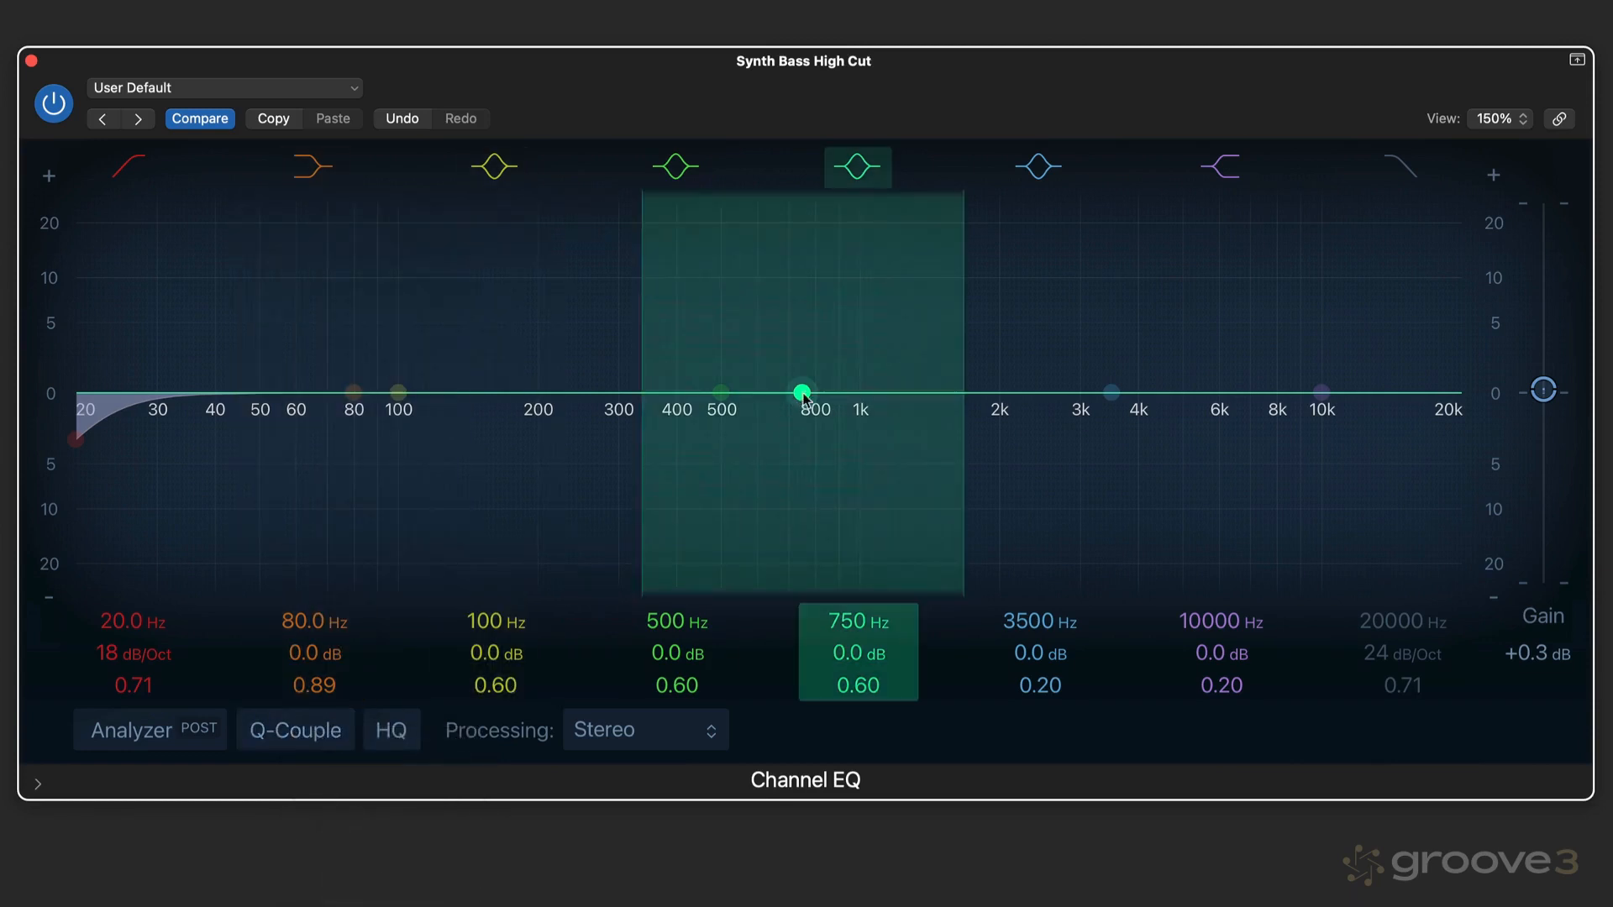
- Boost the 750 Hz band to about +9.2 dB at 785 Hz with a Q of 4.00
{"action": "left_click_drag", "start_coordinate": [804, 396], "coordinate": [808, 356]}
{"action": "scroll", "coordinate": [864, 697], "scroll_direction": "up", "scroll_amount": 15}
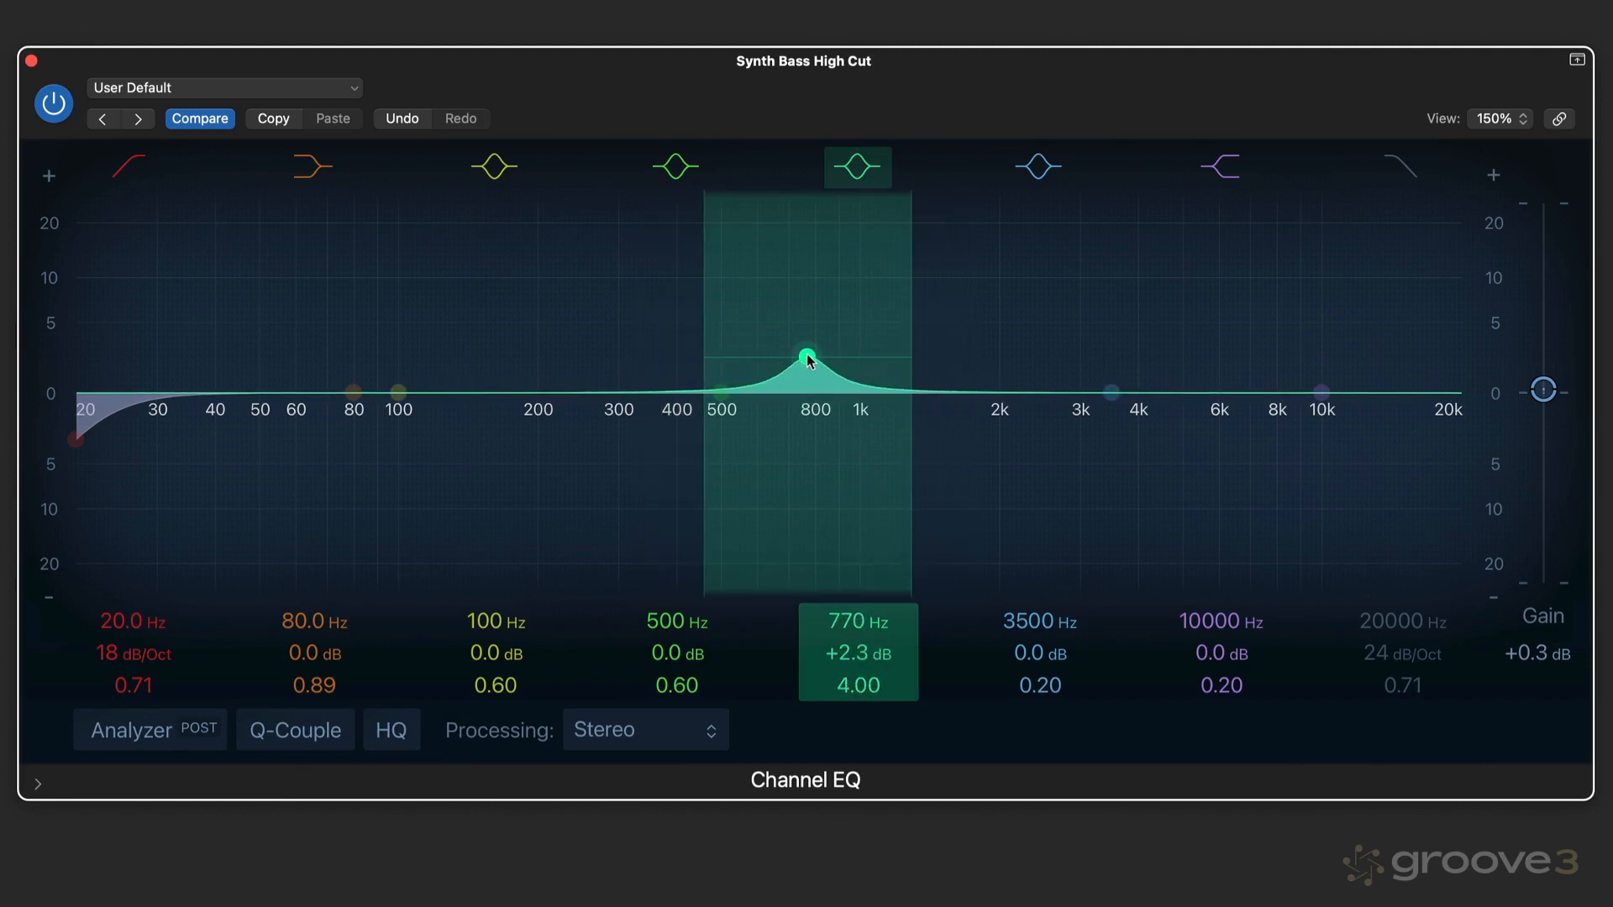
{"action": "left_click_drag", "start_coordinate": [810, 361], "coordinate": [811, 301]}
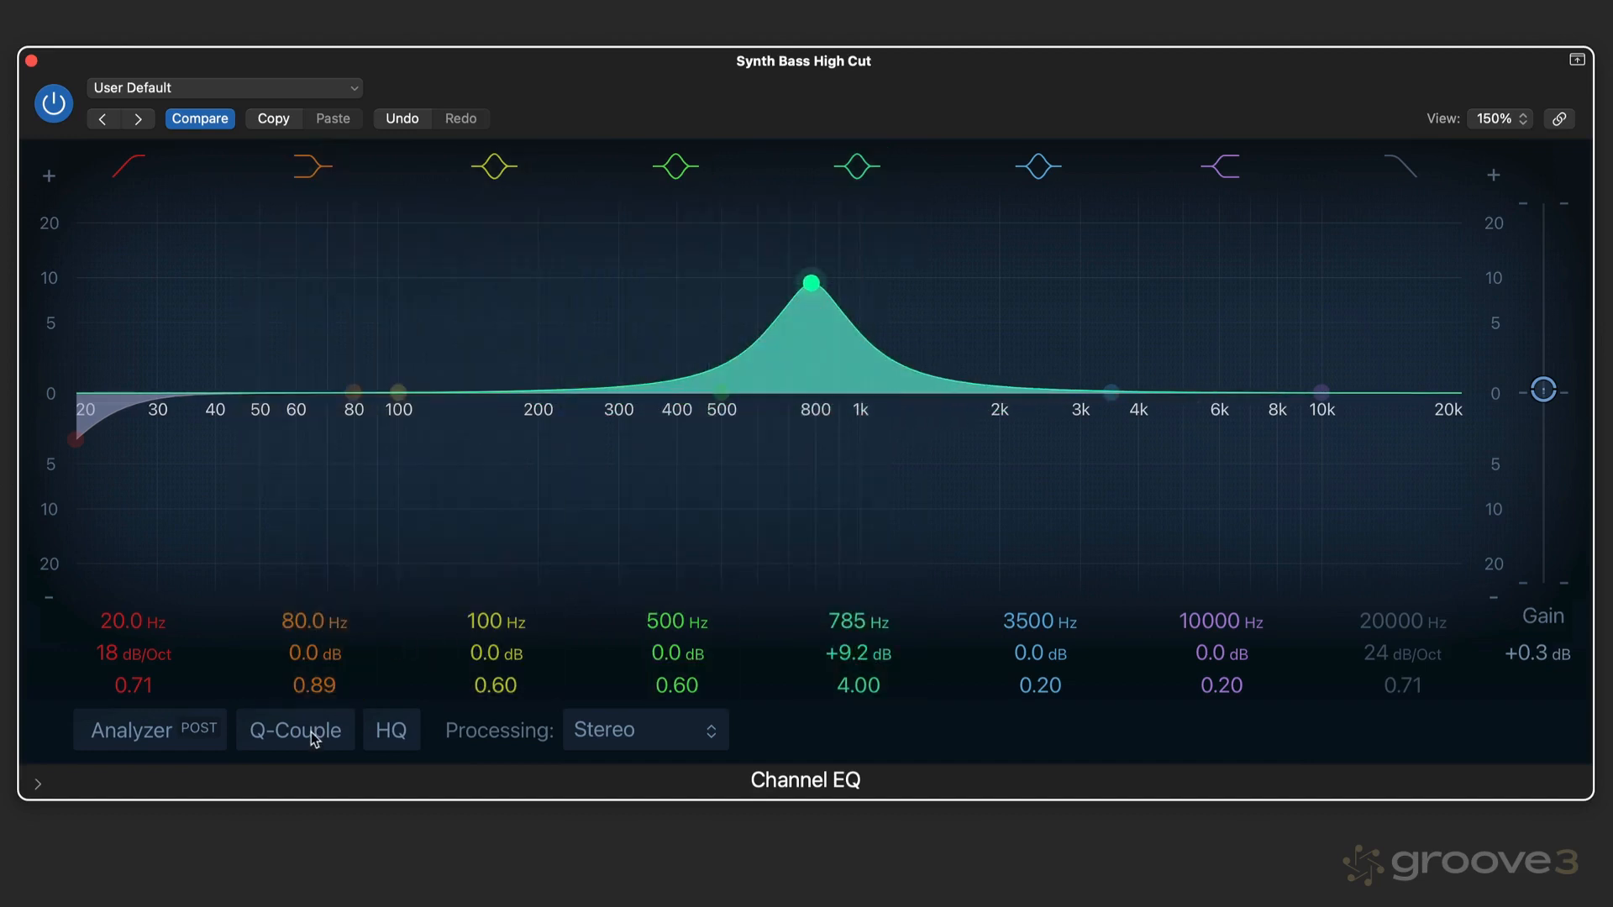
- Turn on Q-Couple and set the Gain-Q Couple Strength to Proportional
{"action": "left_click", "coordinate": [313, 738]}
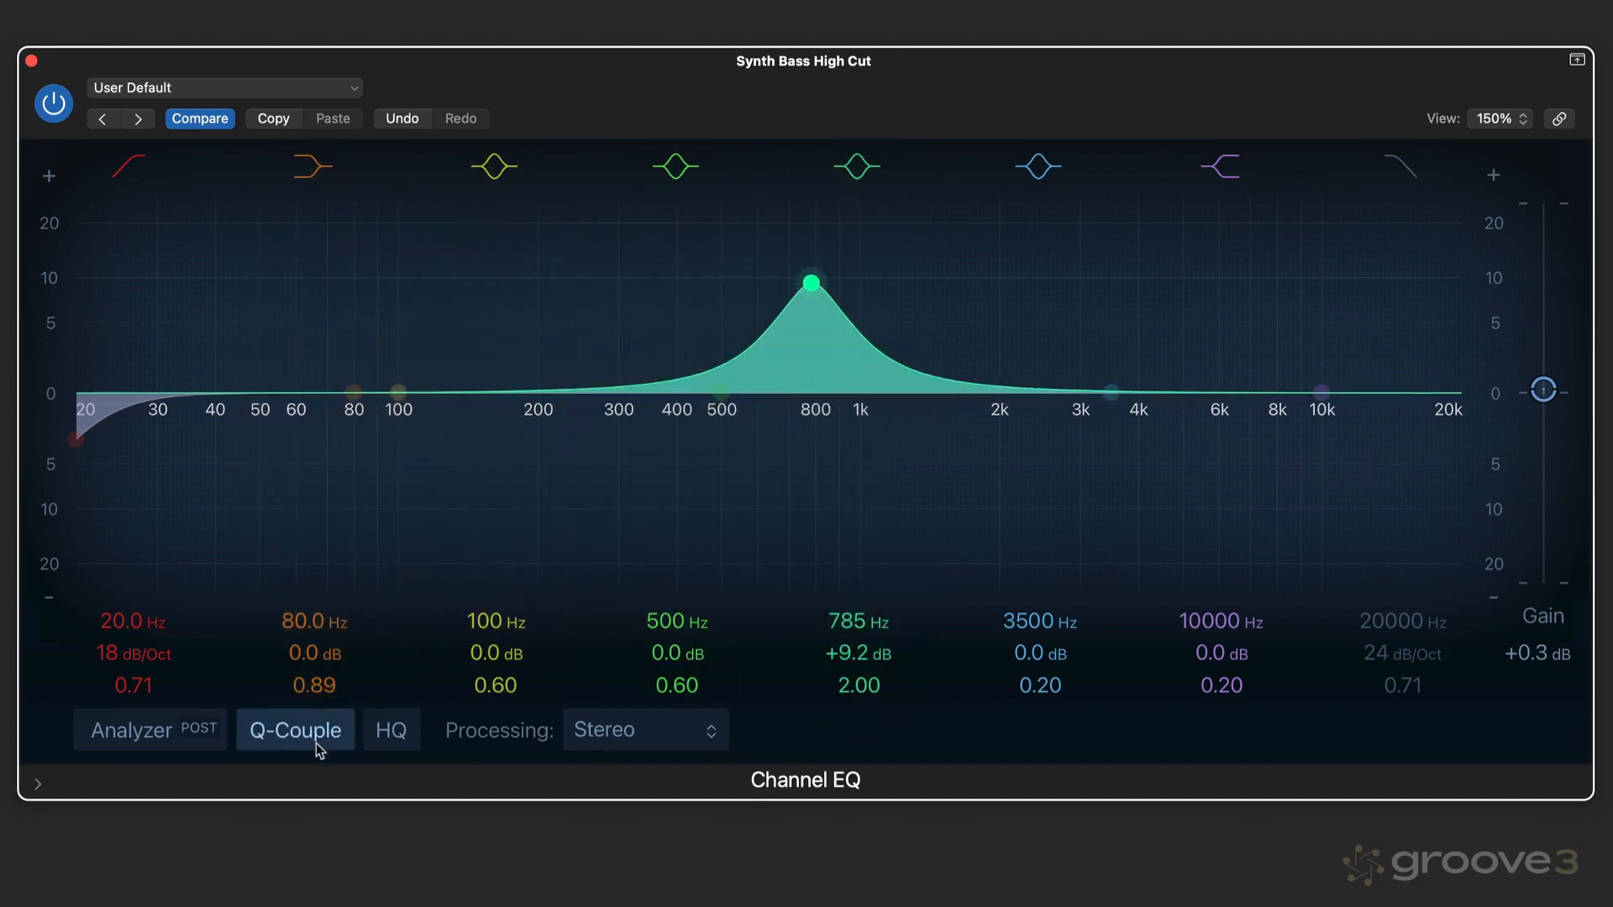
{"action": "right_click", "coordinate": [319, 734]}
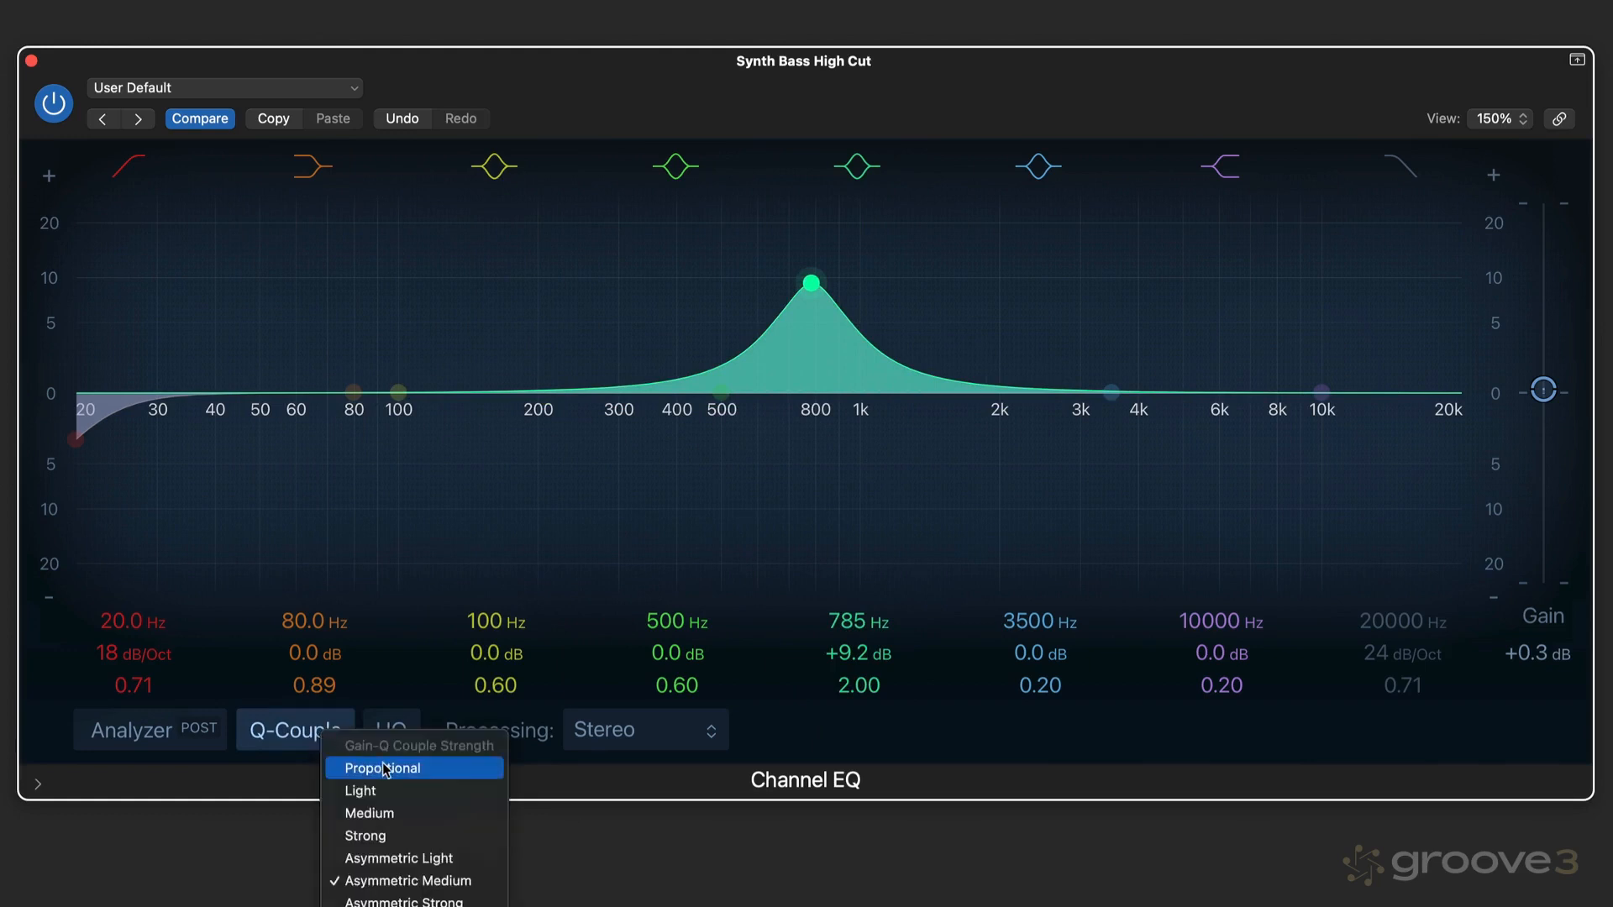
{"action": "key", "text": "Return"}
- Pull the 785 Hz band down to about -19.6 dB, and raise it back to about +7.0 dB at 770 Hz
{"action": "left_click_drag", "start_coordinate": [811, 287], "coordinate": [809, 448]}
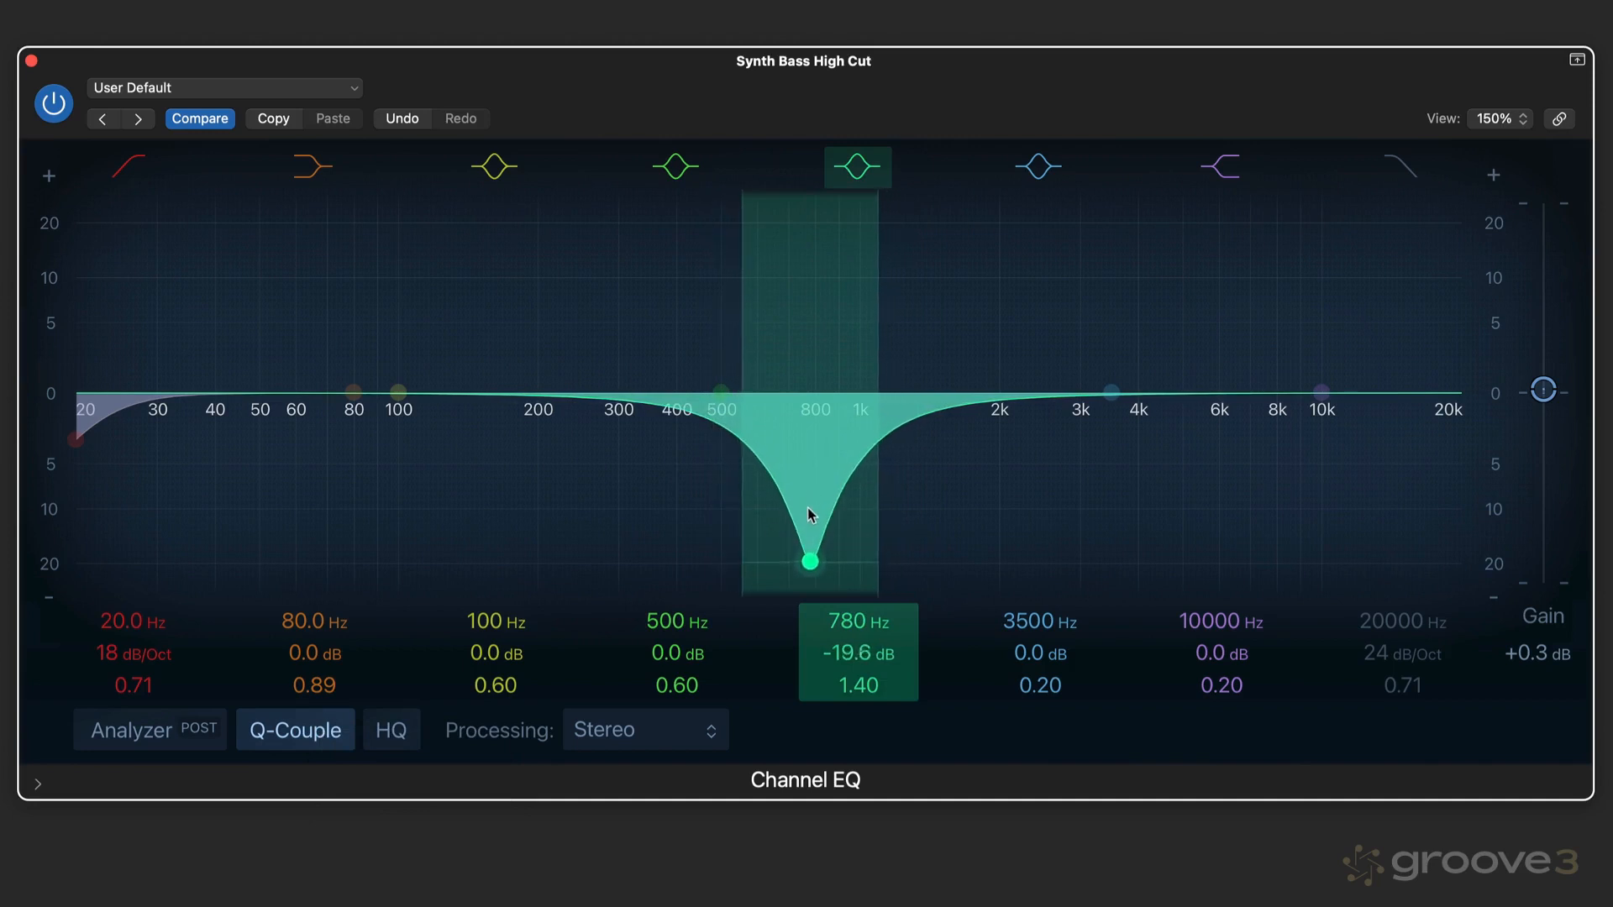
{"action": "left_click_drag", "start_coordinate": [808, 511], "coordinate": [808, 301]}
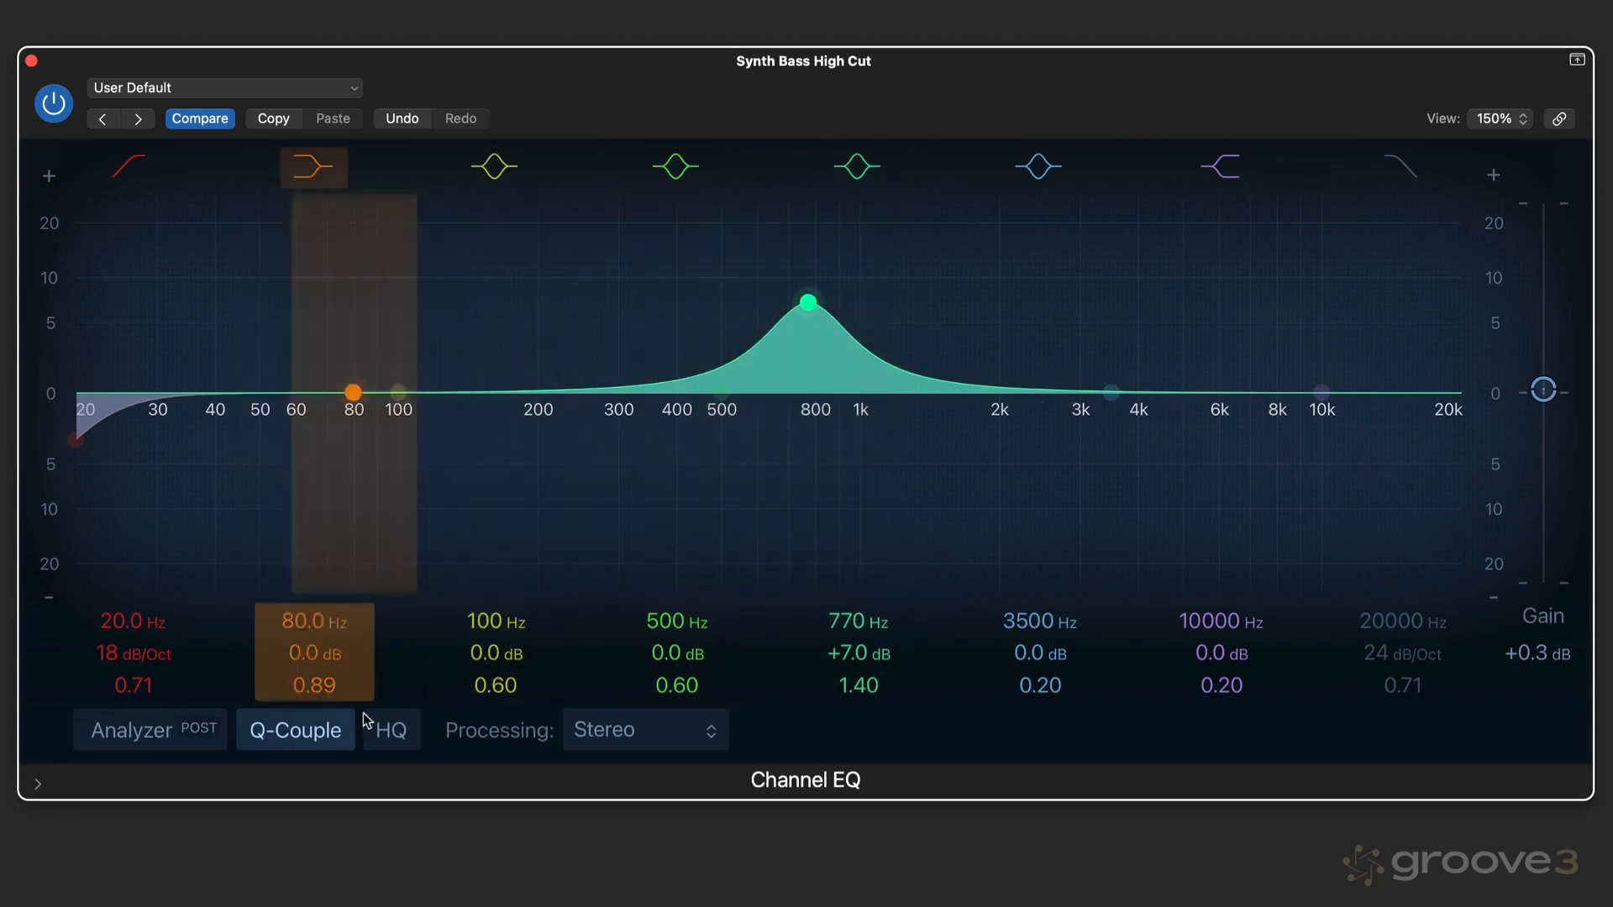
- Set the Gain-Q Couple Strength to Light and raise the 770 Hz boost to about +15.7 dB at 830 Hz
{"action": "right_click", "coordinate": [314, 734]}
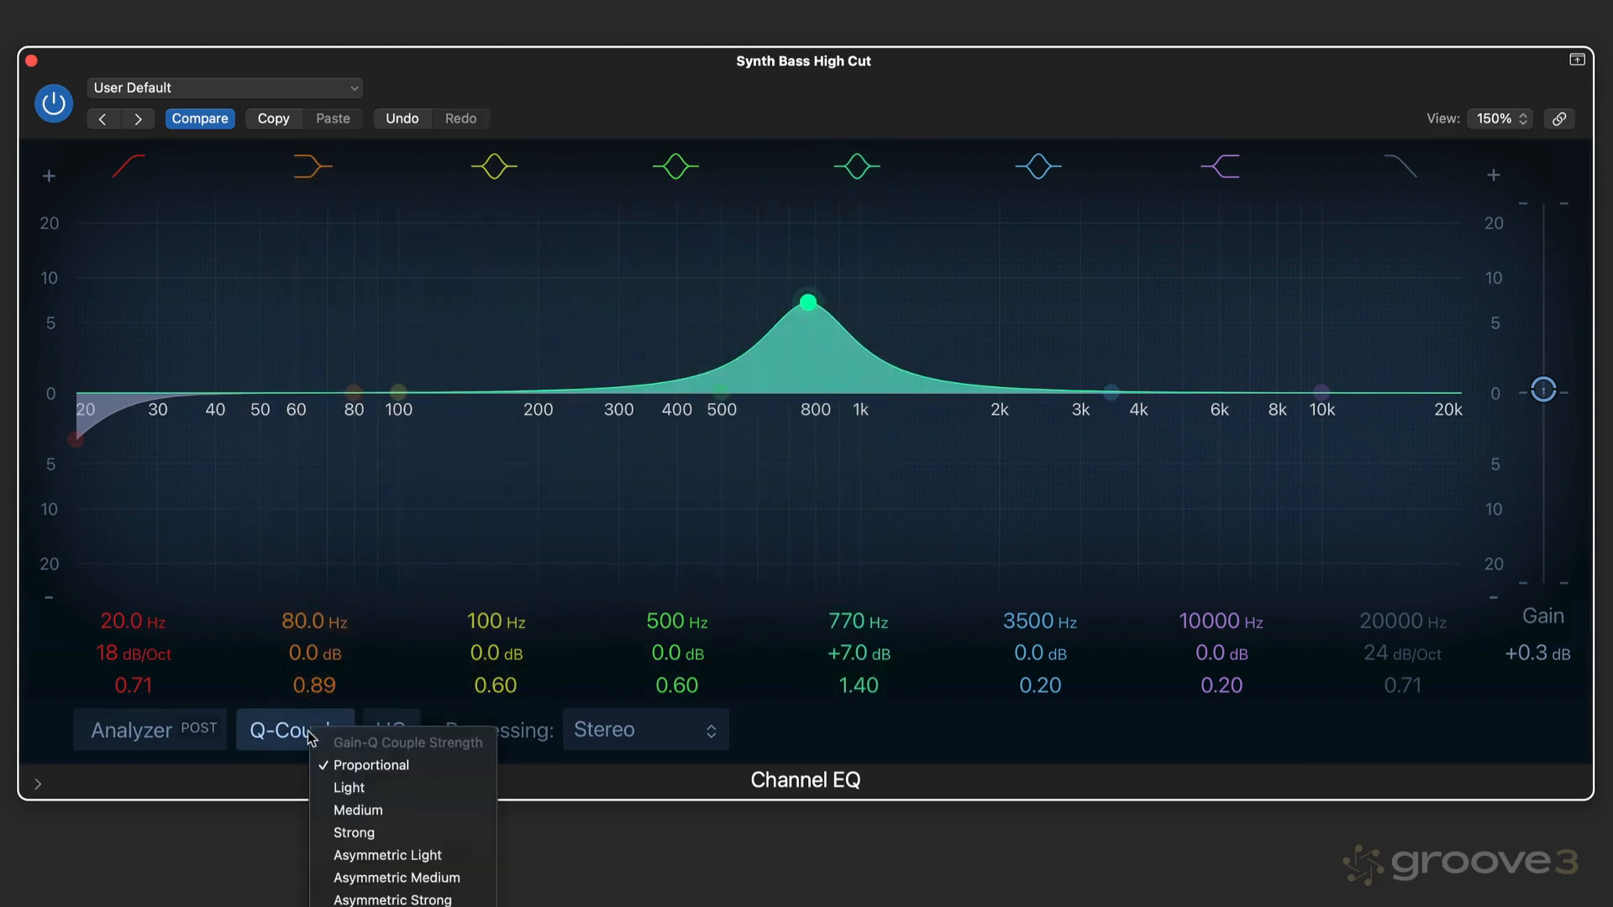
{"action": "left_click", "coordinate": [365, 787]}
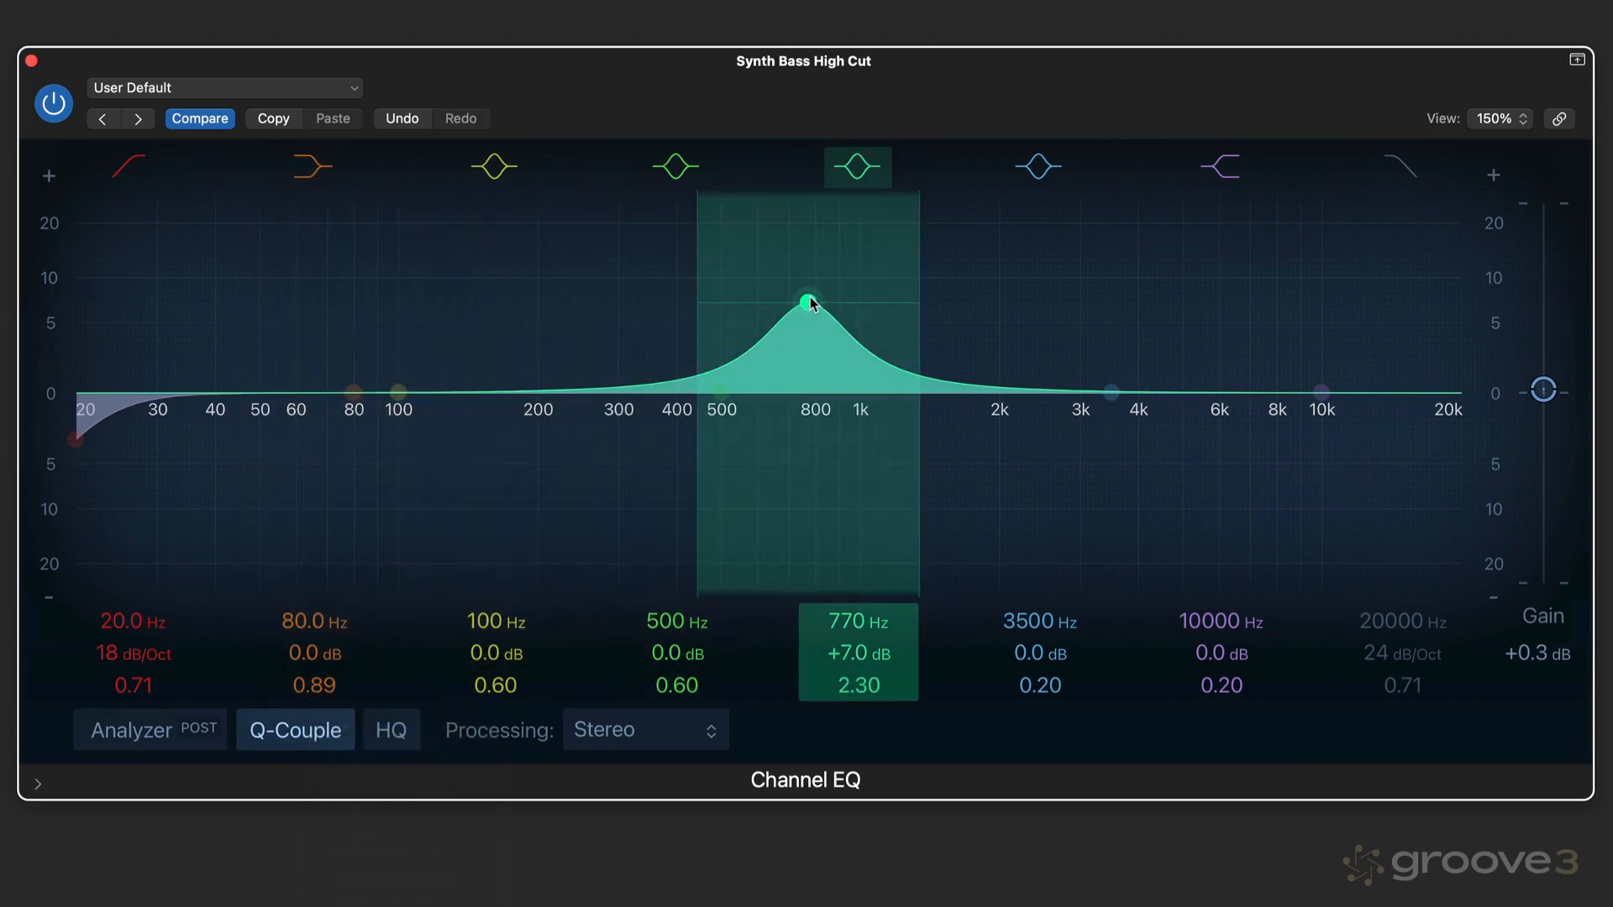
{"action": "left_click_drag", "start_coordinate": [809, 302], "coordinate": [823, 242]}
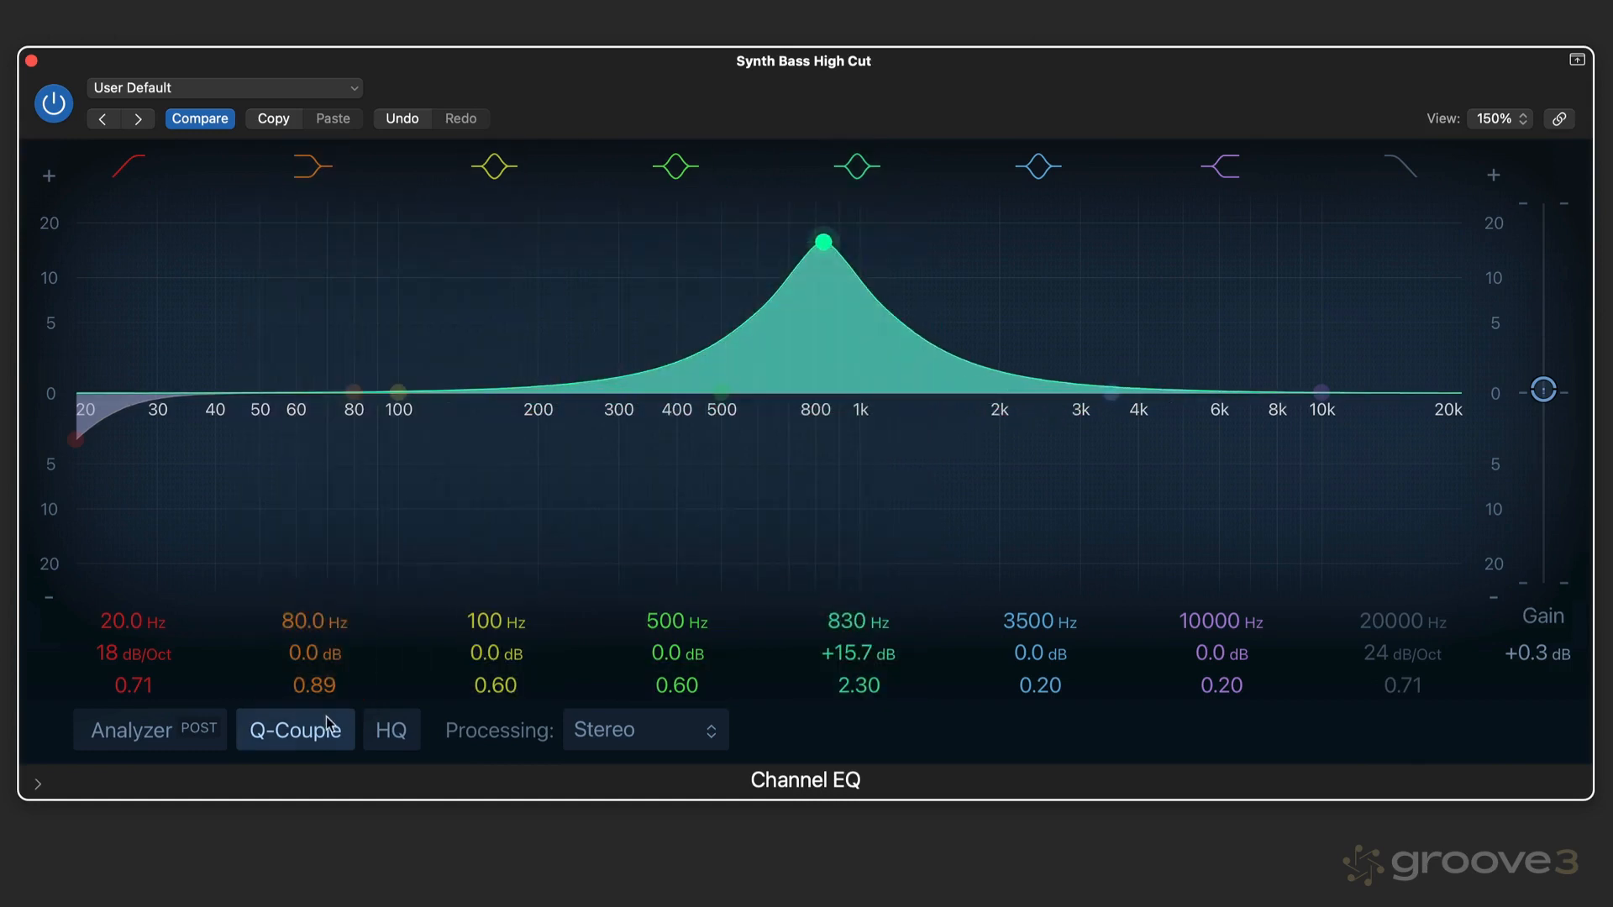
- Set the Gain-Q Couple Strength to Asymmetric Strong and pull the 830 Hz band down to about -15.1 dB at 815 Hz
{"action": "left_click", "coordinate": [326, 723]}
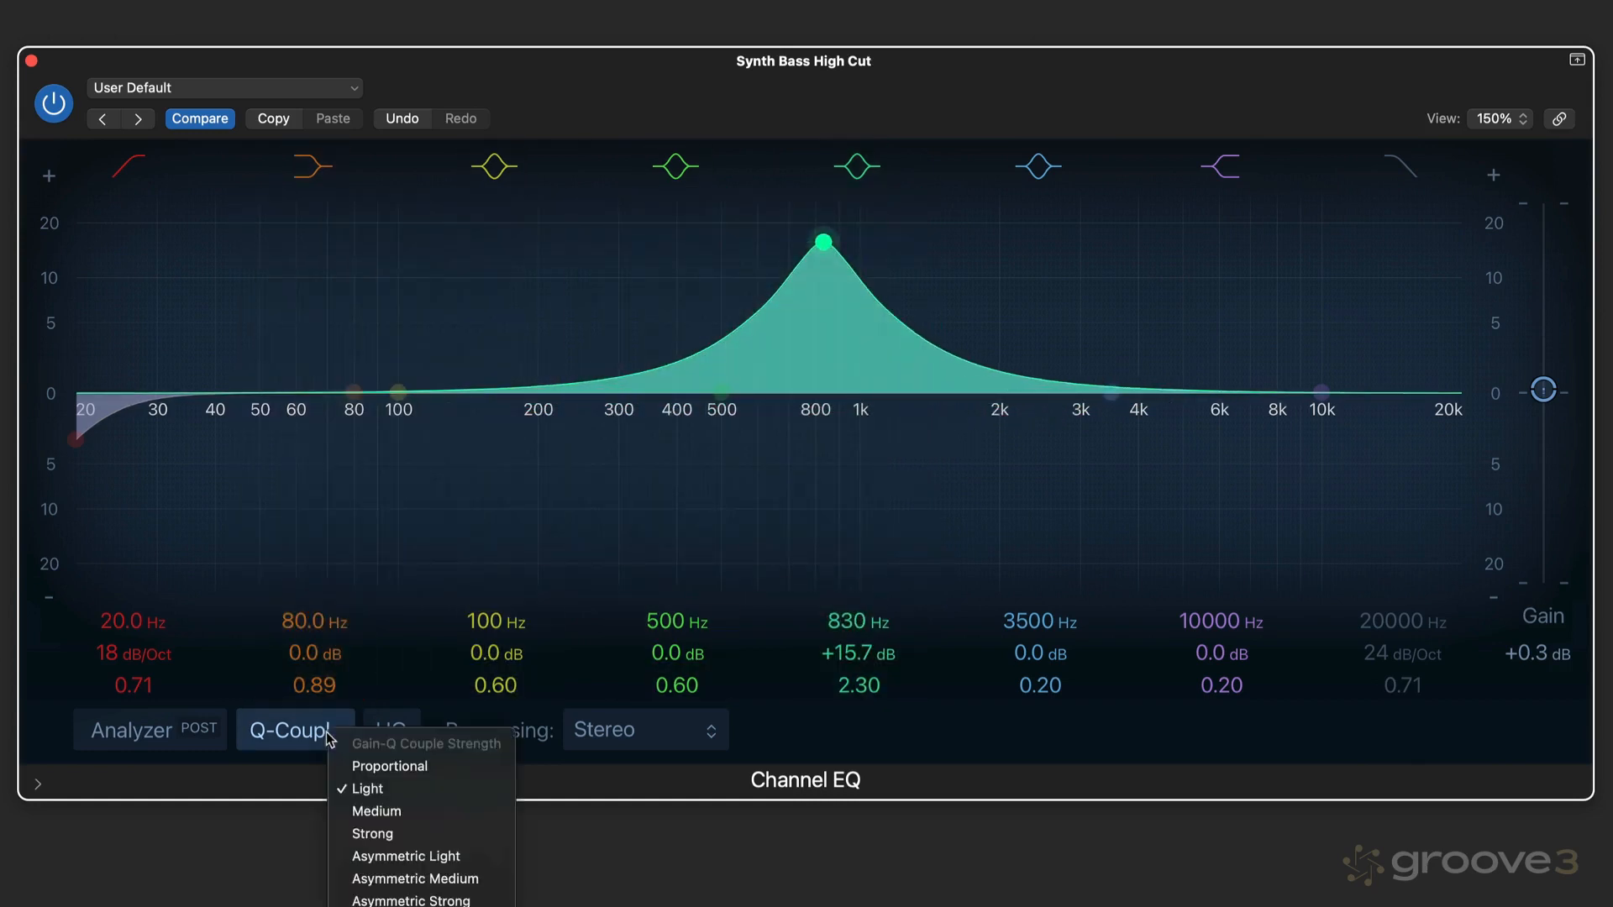
{"action": "left_click", "coordinate": [405, 899]}
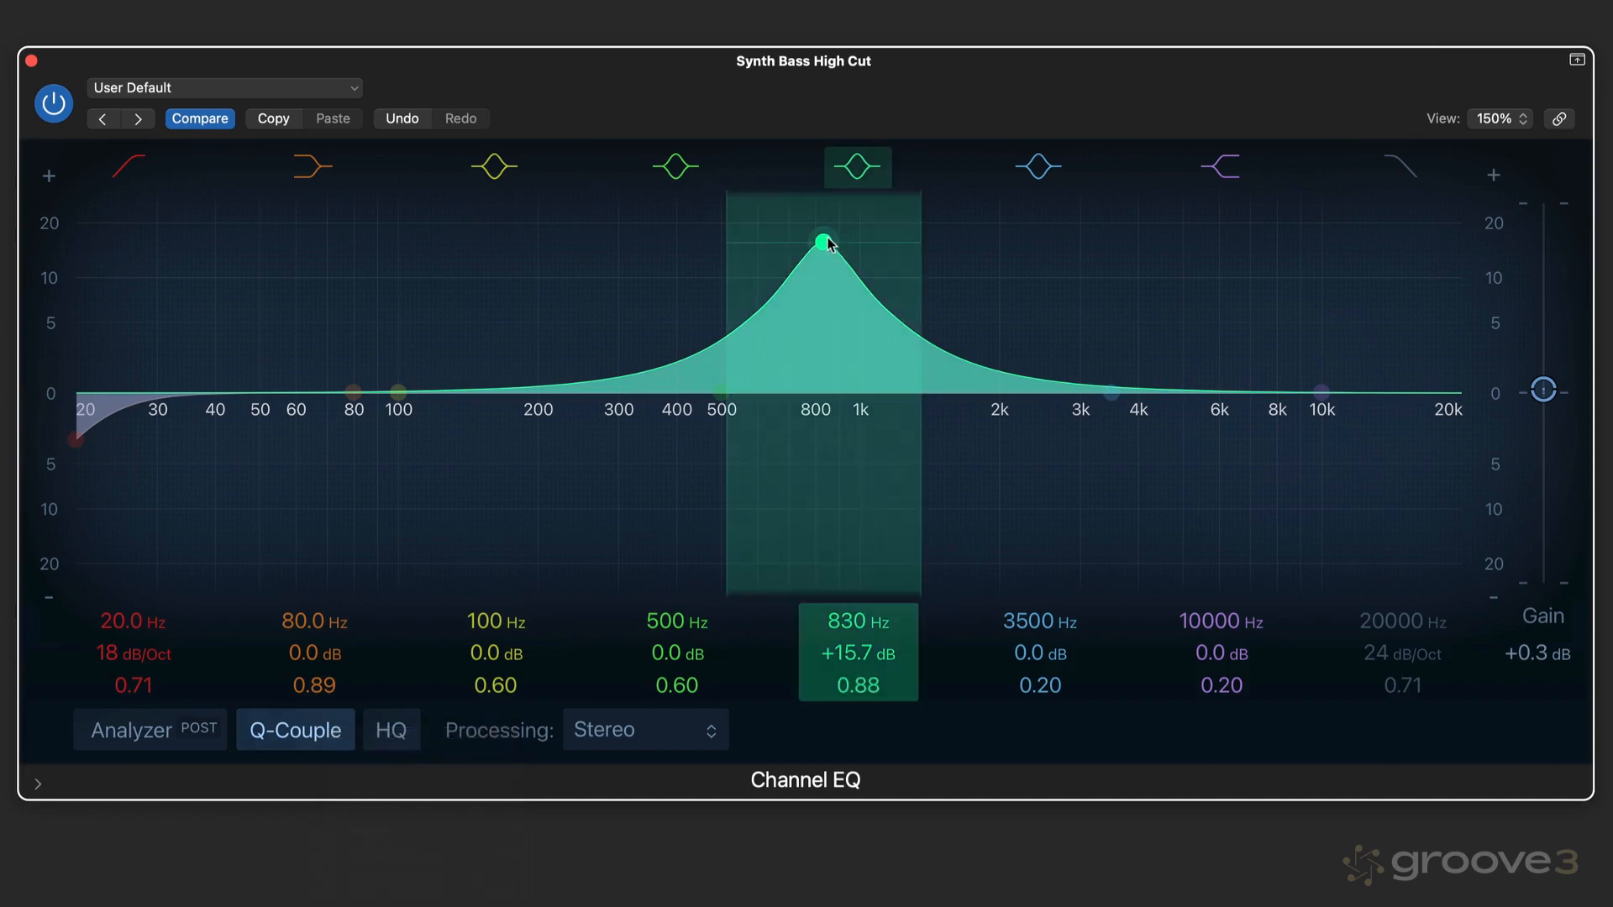
{"action": "left_click_drag", "start_coordinate": [827, 243], "coordinate": [817, 487]}
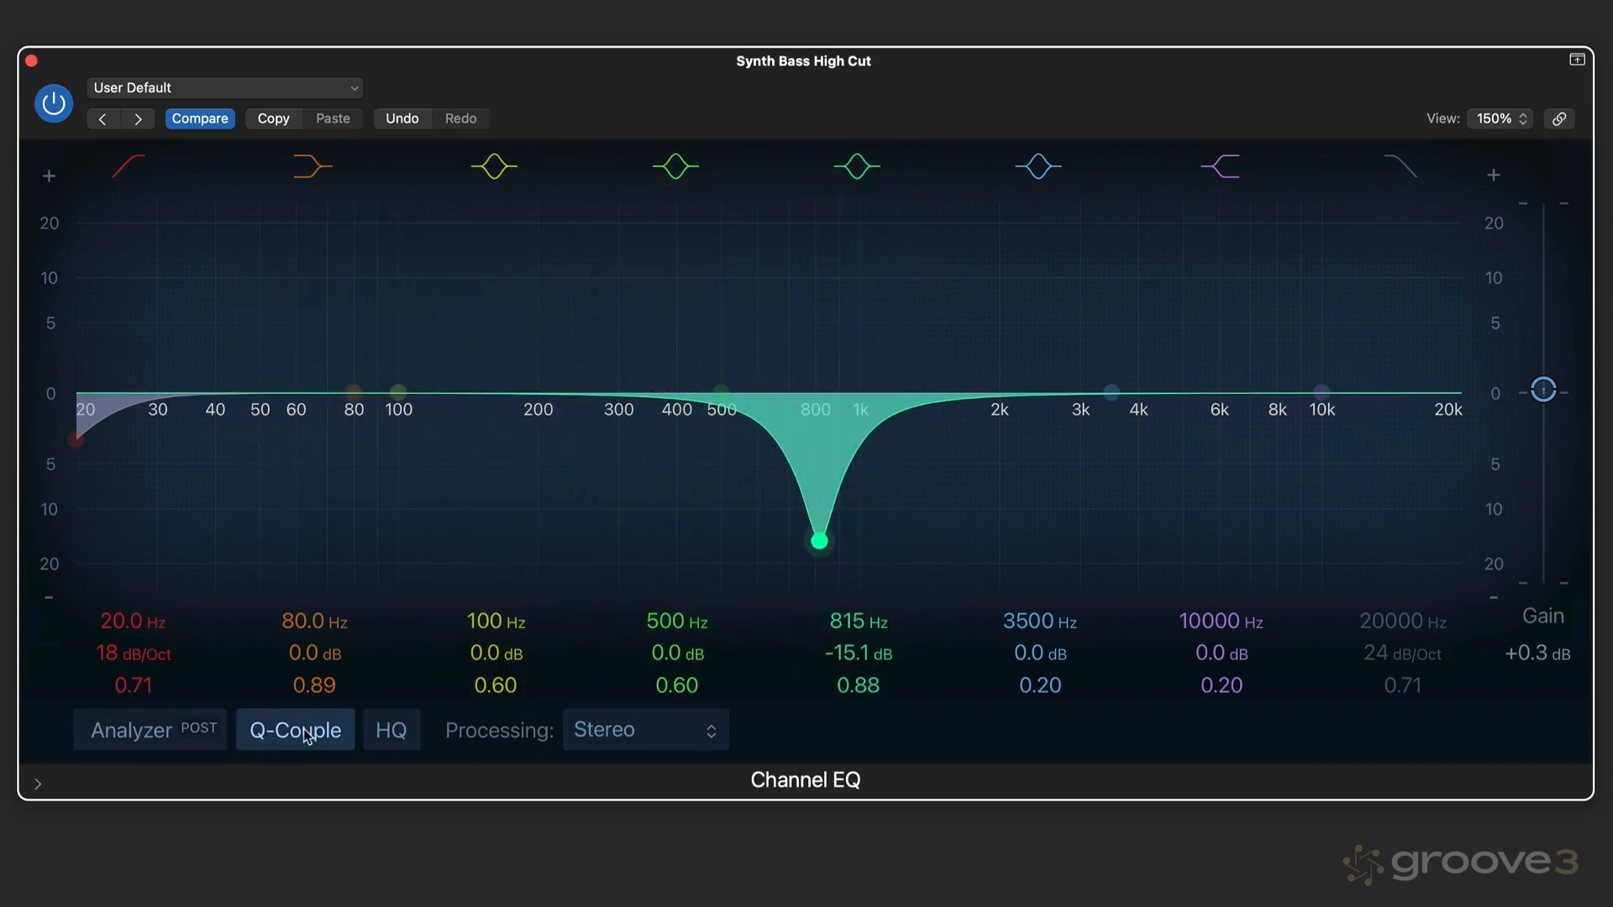
- Turn HQ mode on and back off
{"action": "left_click", "coordinate": [391, 731]}
{"action": "left_click", "coordinate": [391, 731]}
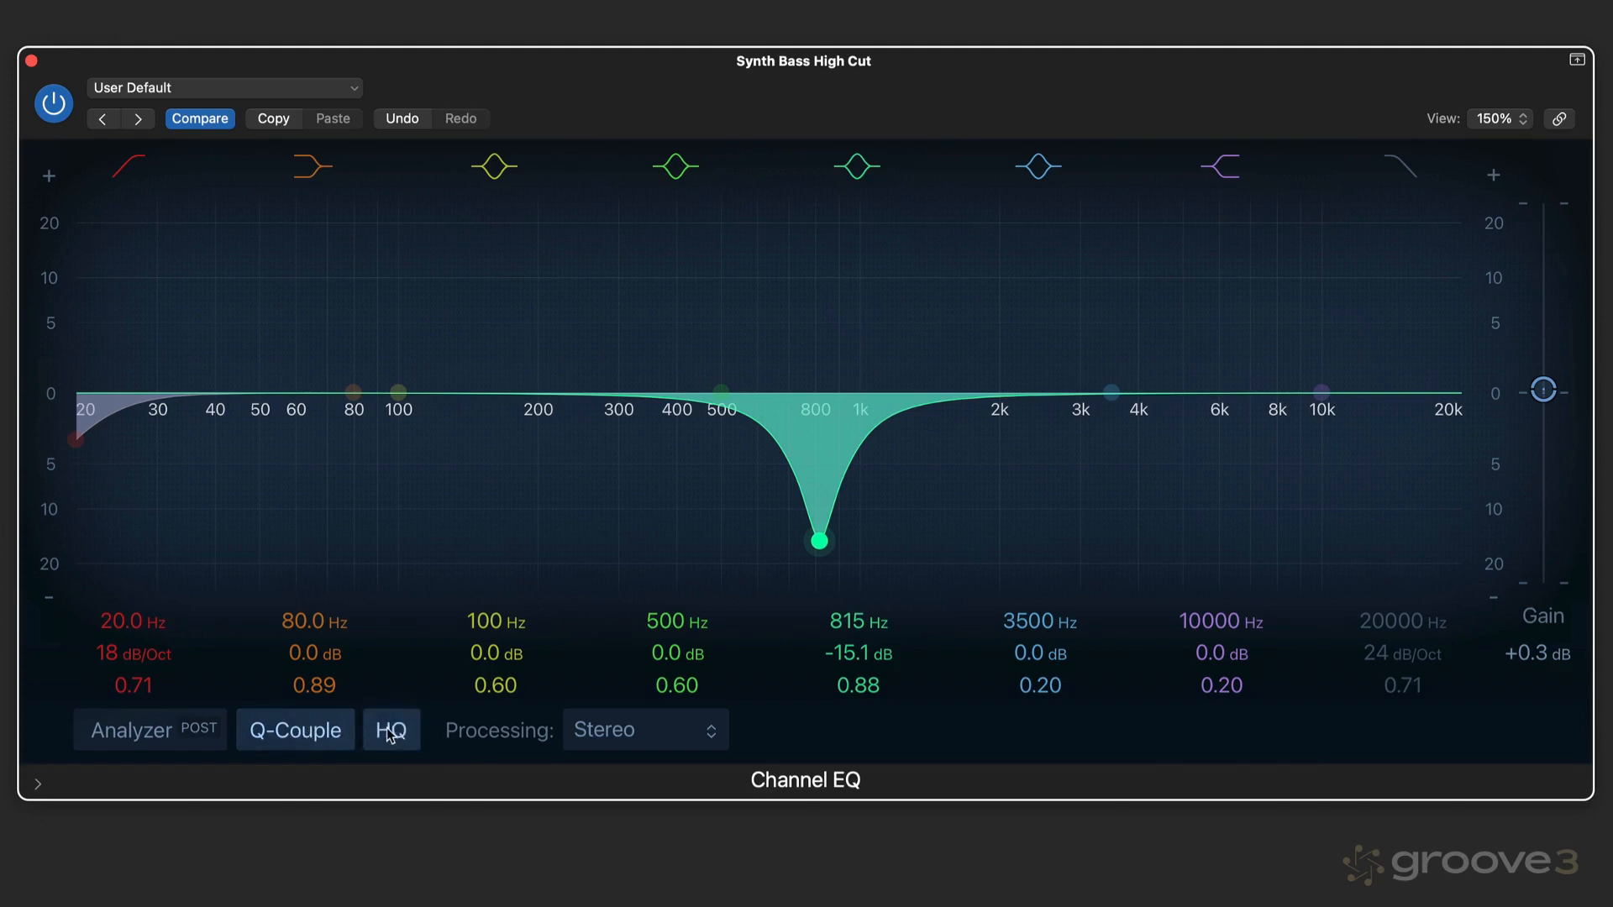
{"action": "left_click", "coordinate": [391, 731]}
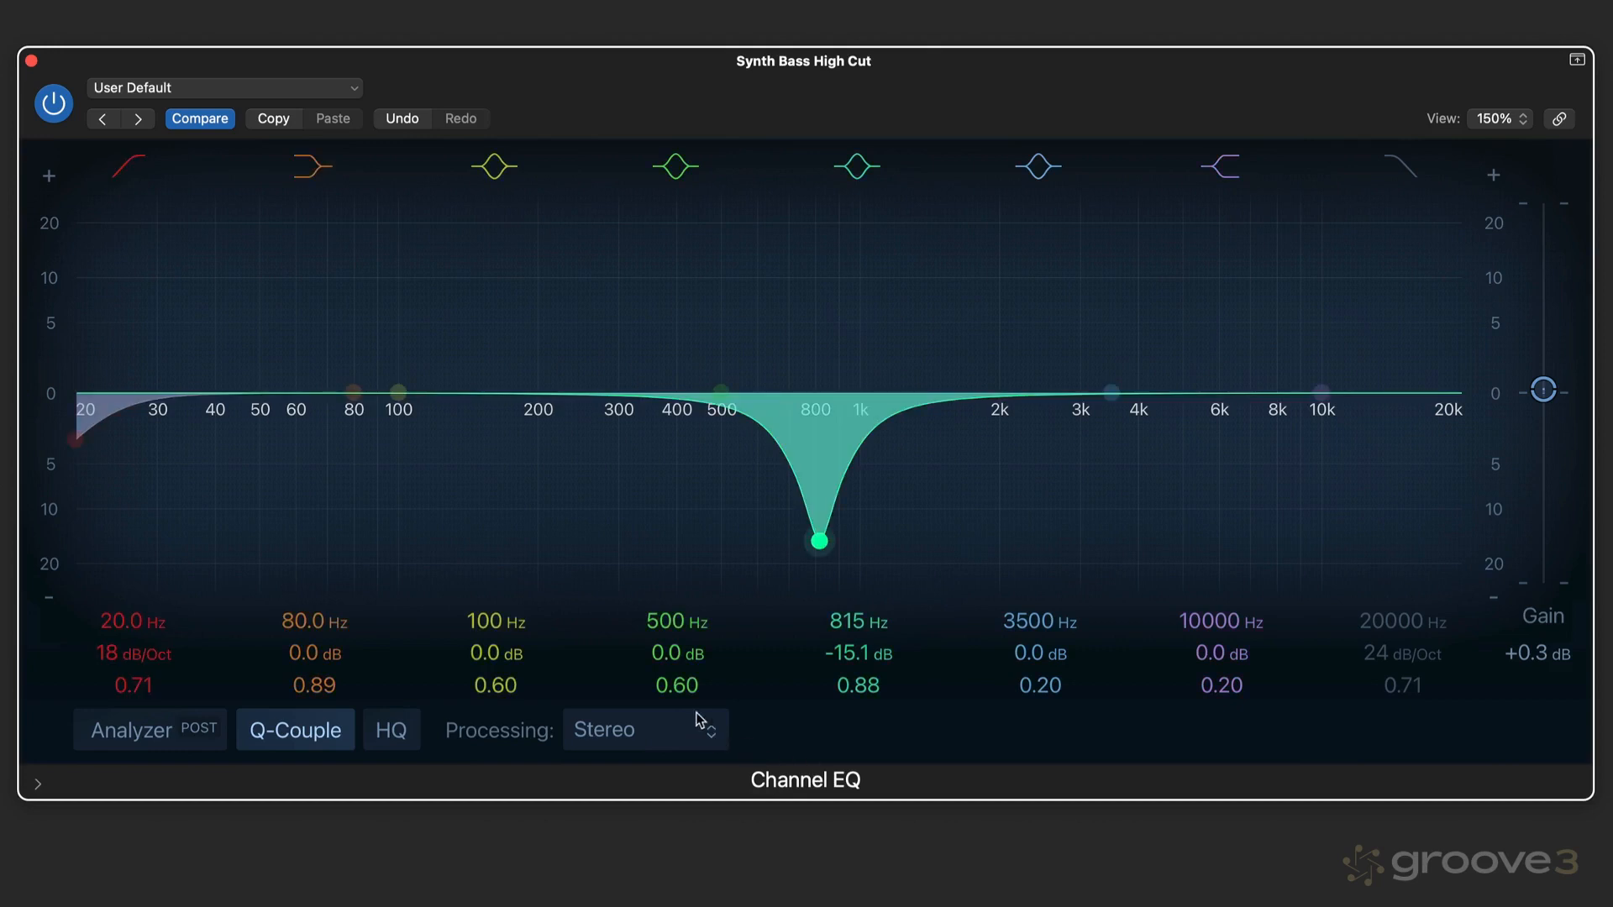
- Switch the processing through Left Only to Right Only and cut the 3500 Hz band to about -4.0 dB at 3580 Hz
{"action": "left_click", "coordinate": [643, 736]}
{"action": "left_click", "coordinate": [643, 747]}
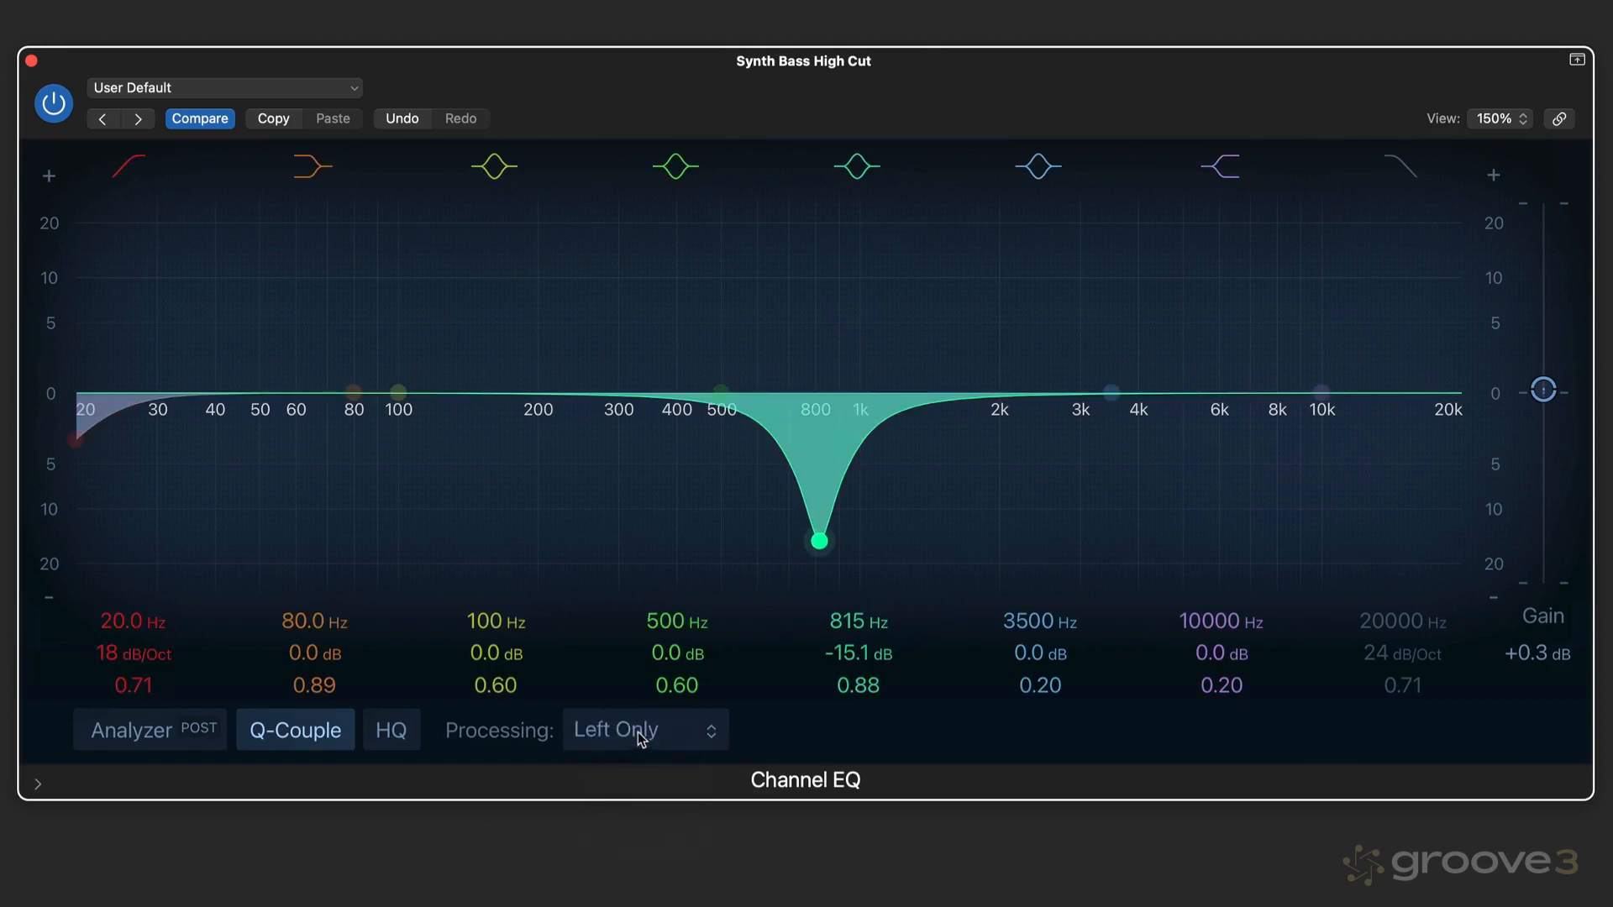
{"action": "left_click", "coordinate": [641, 738]}
{"action": "left_click", "coordinate": [648, 758]}
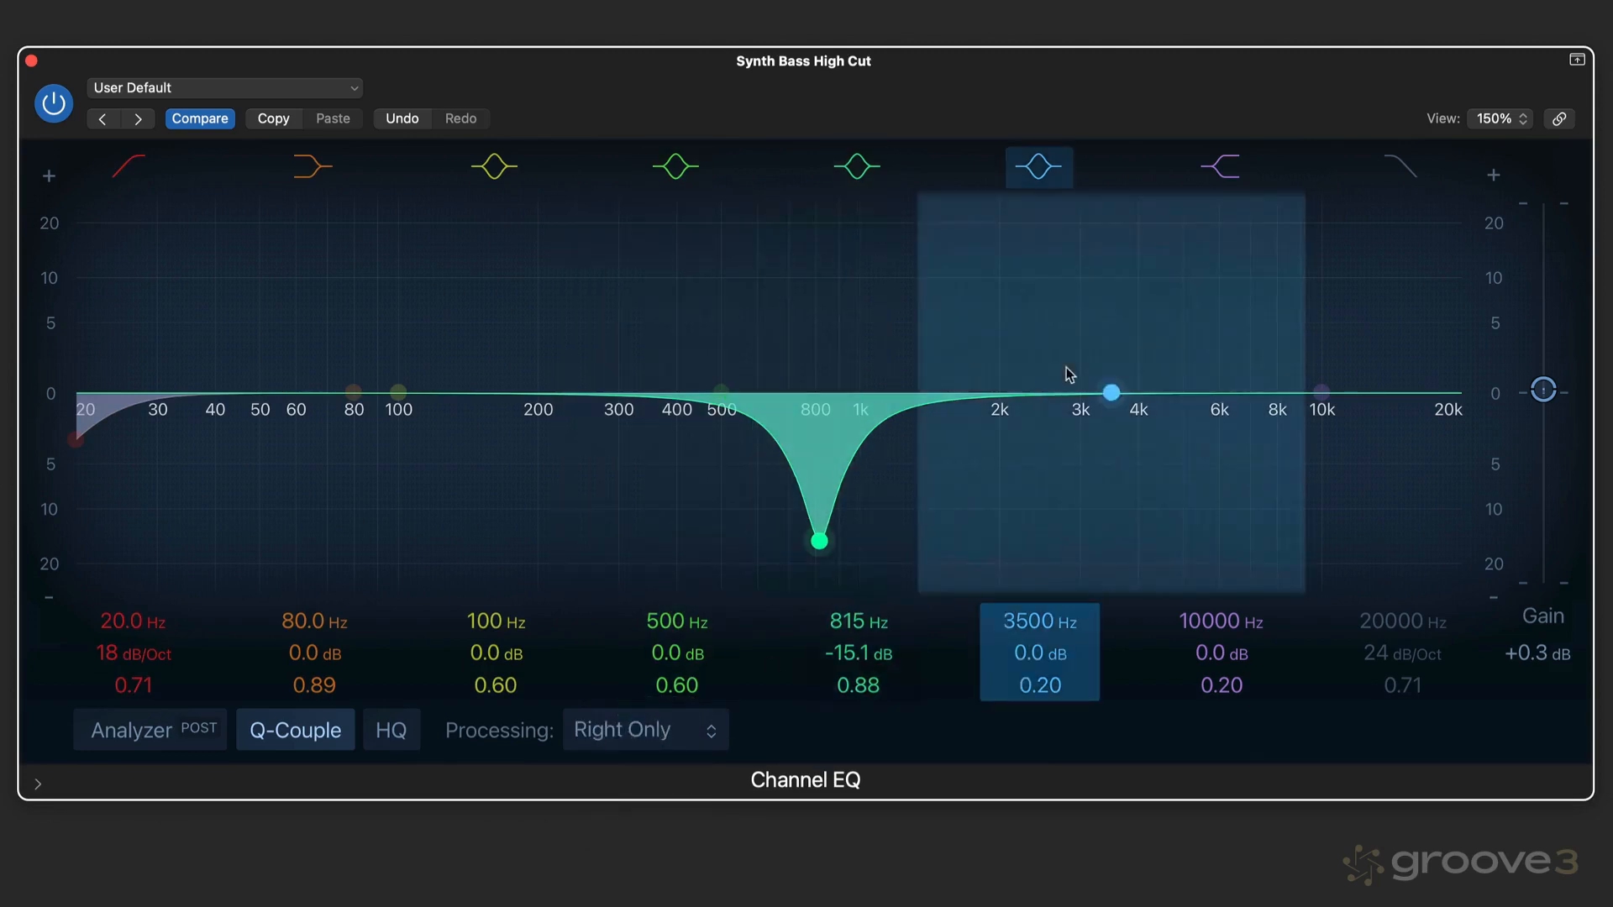
{"action": "left_click_drag", "start_coordinate": [1111, 391], "coordinate": [1115, 453]}
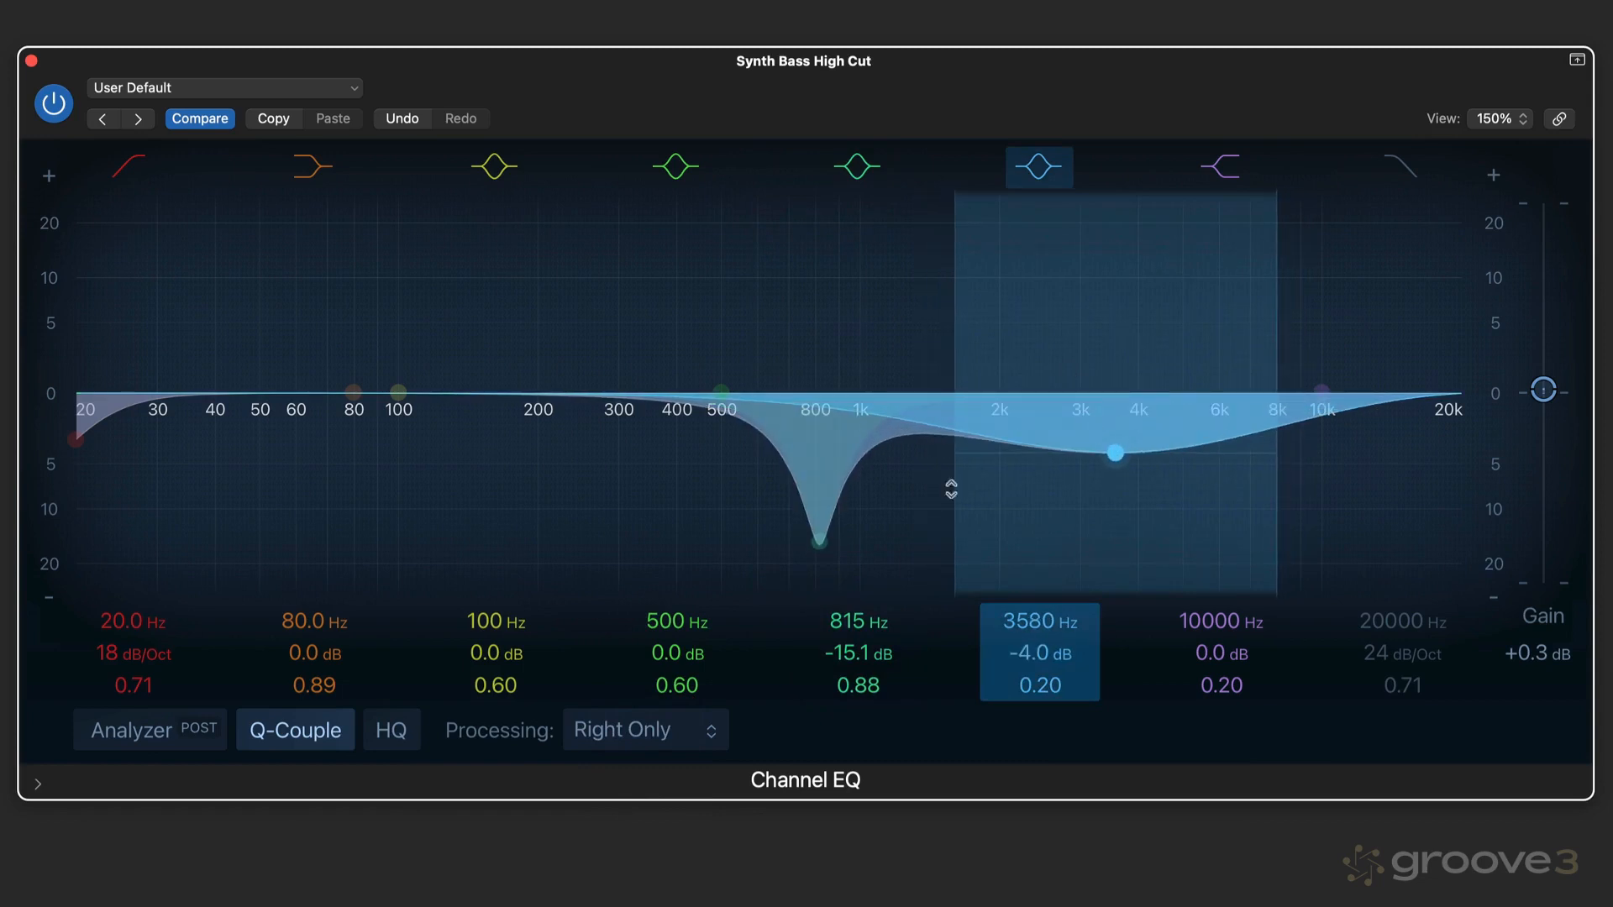
- Switch the processing mode to Mid Only, and from there to Side Only
{"action": "left_click", "coordinate": [645, 739]}
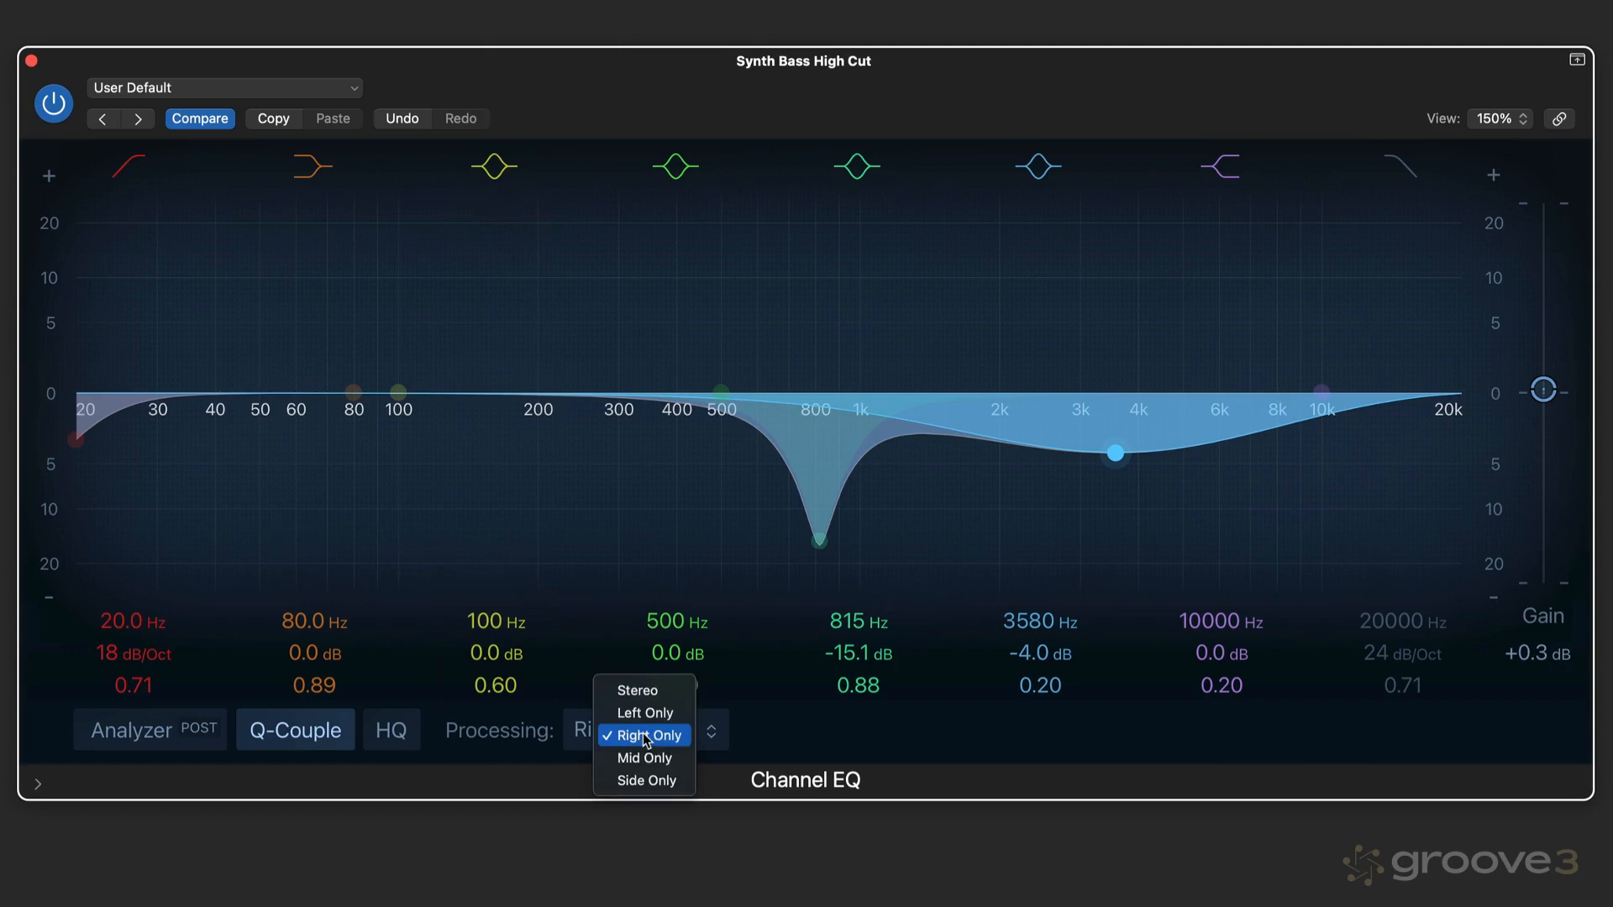
{"action": "left_click", "coordinate": [647, 759]}
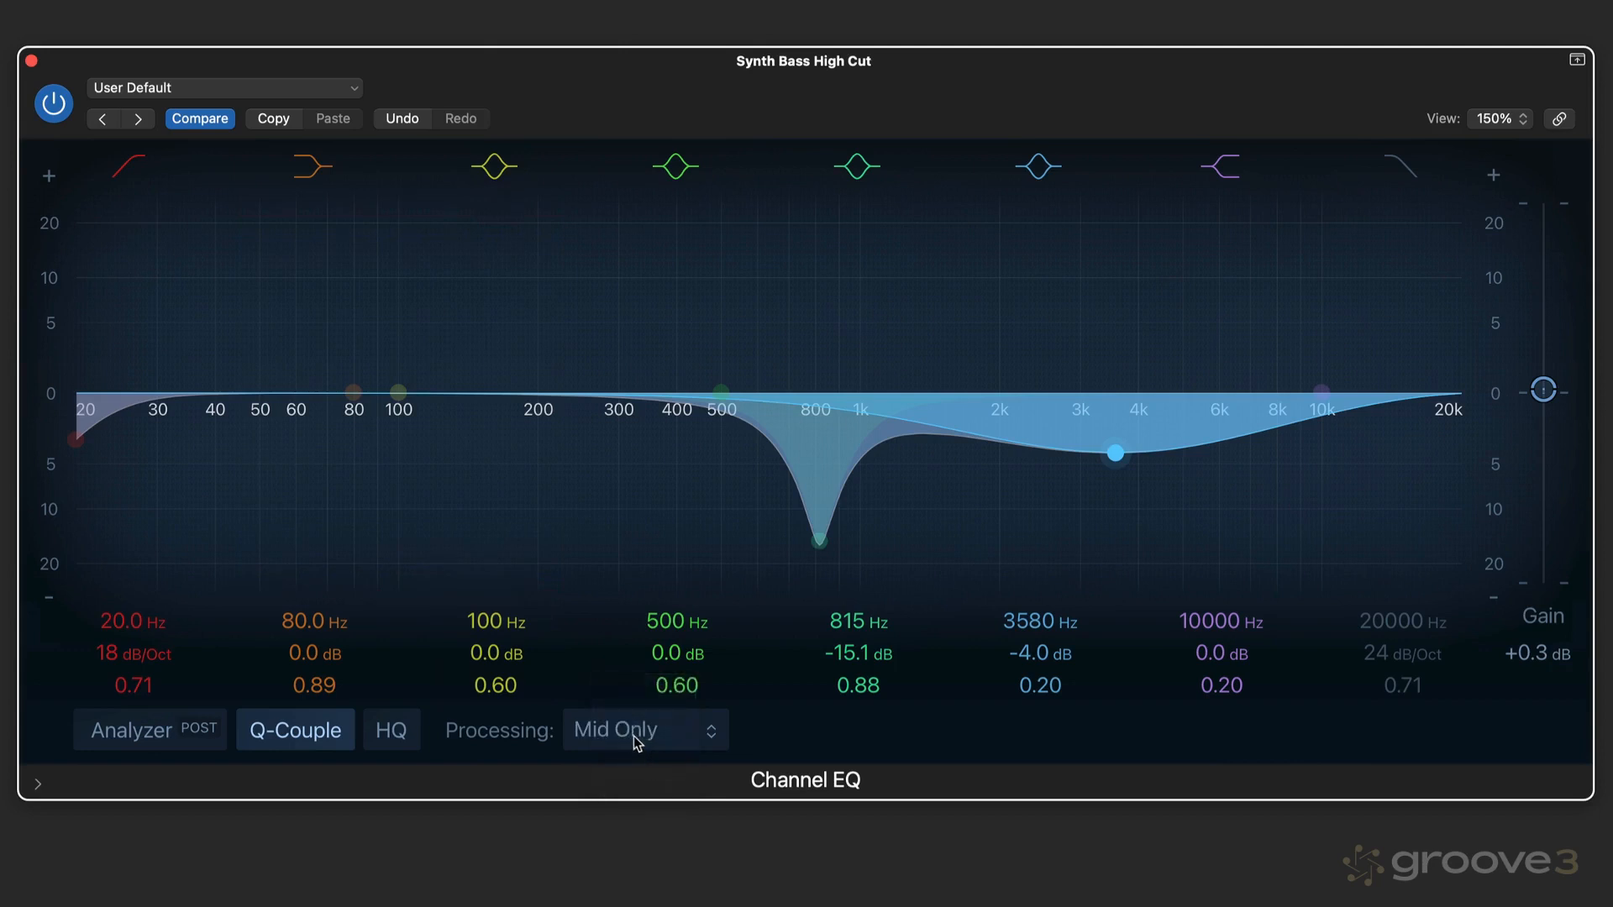
{"action": "left_click", "coordinate": [640, 733]}
{"action": "left_click", "coordinate": [636, 764]}
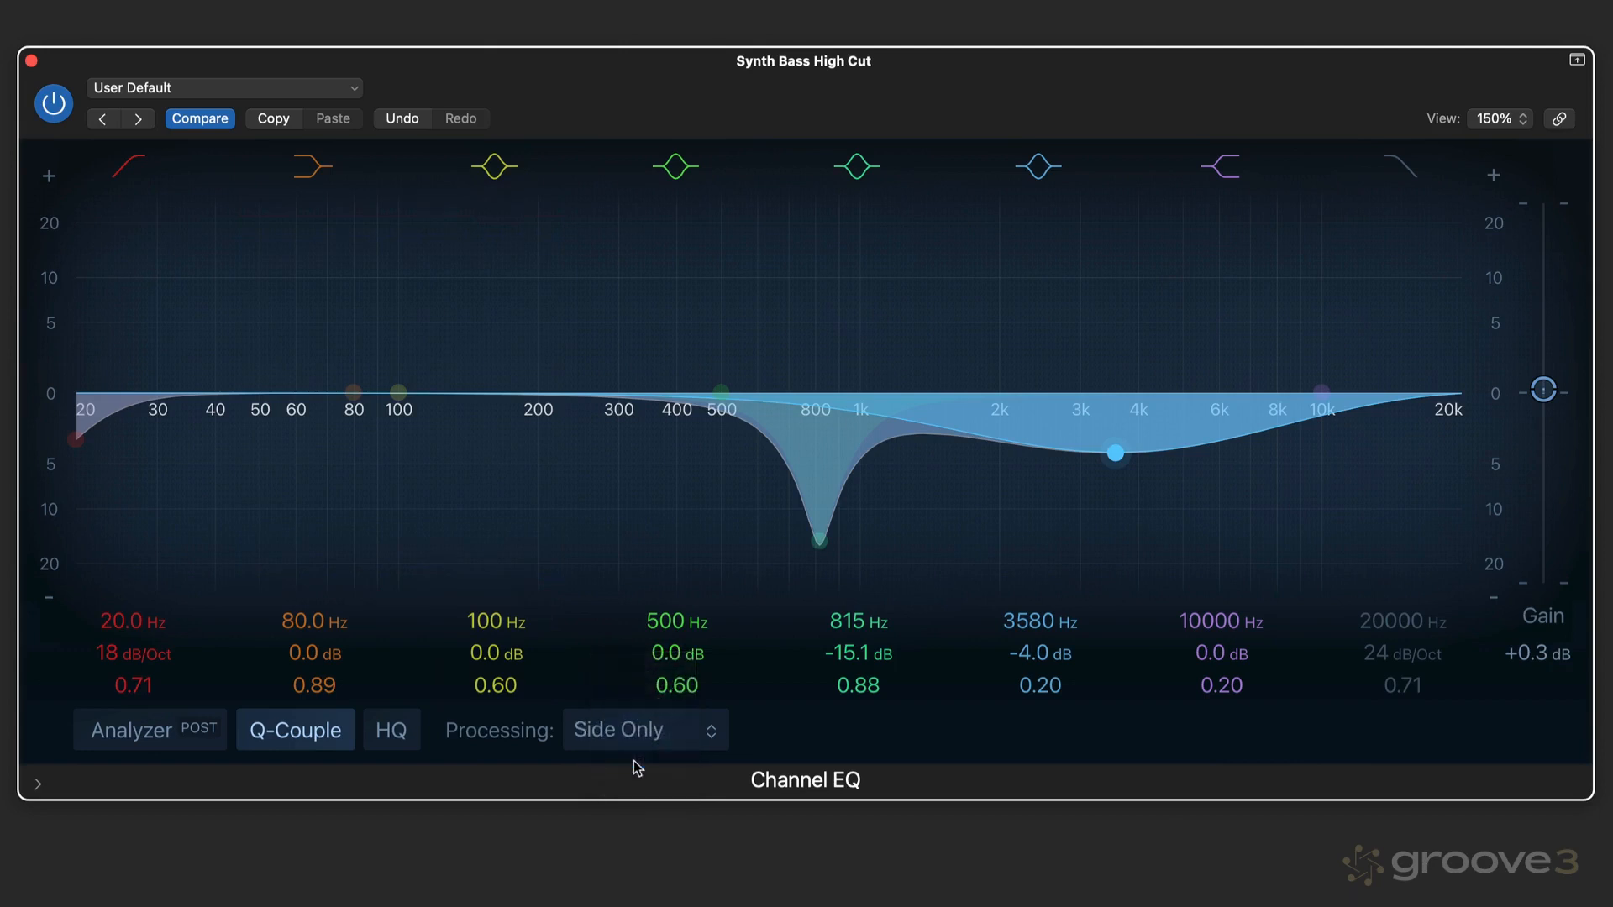